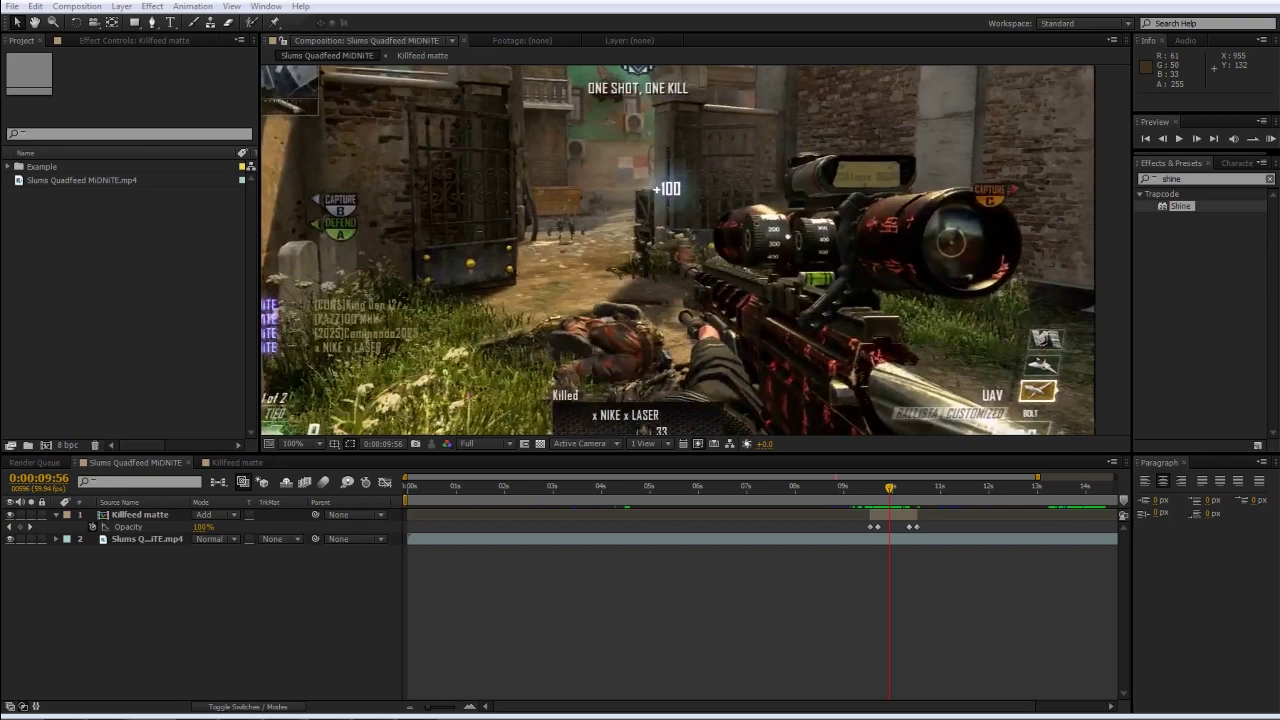
- Preview the glowing kill feed on the Killfeed matte layer, then set the time to 0:00:10:07
click(521, 226)
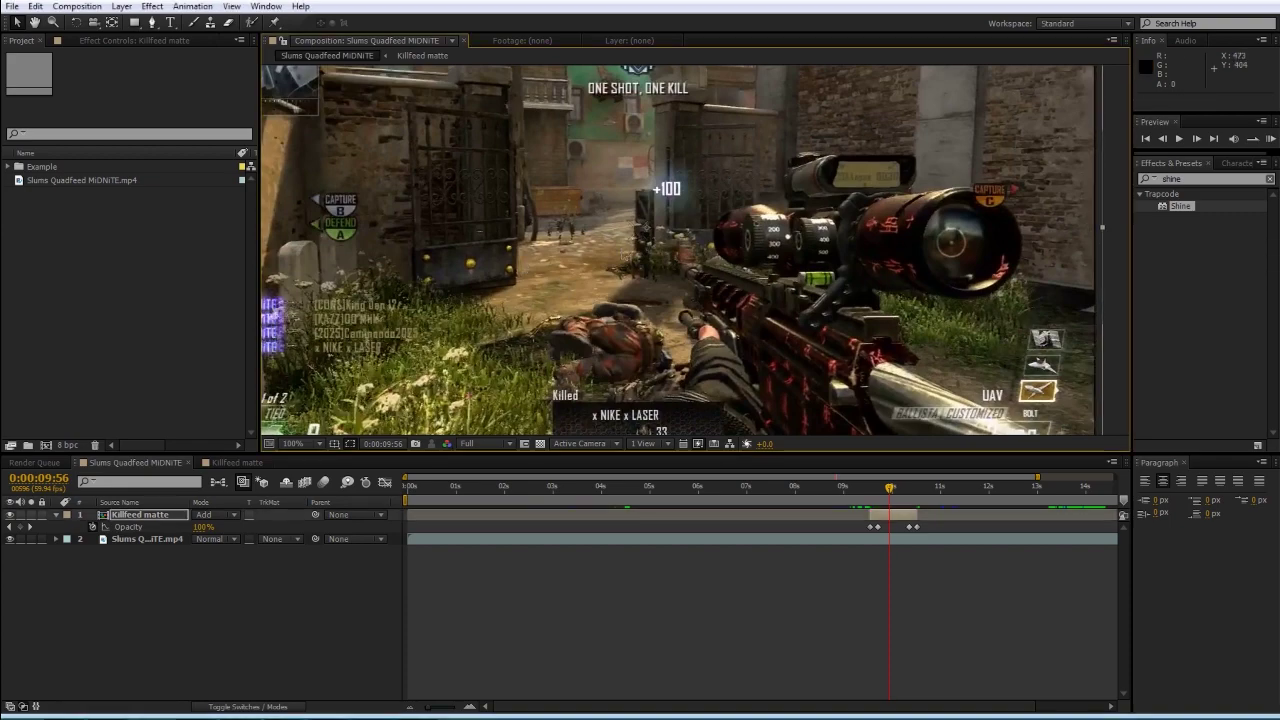
key(space)
scroll(280, 360, up, 1)
key(space)
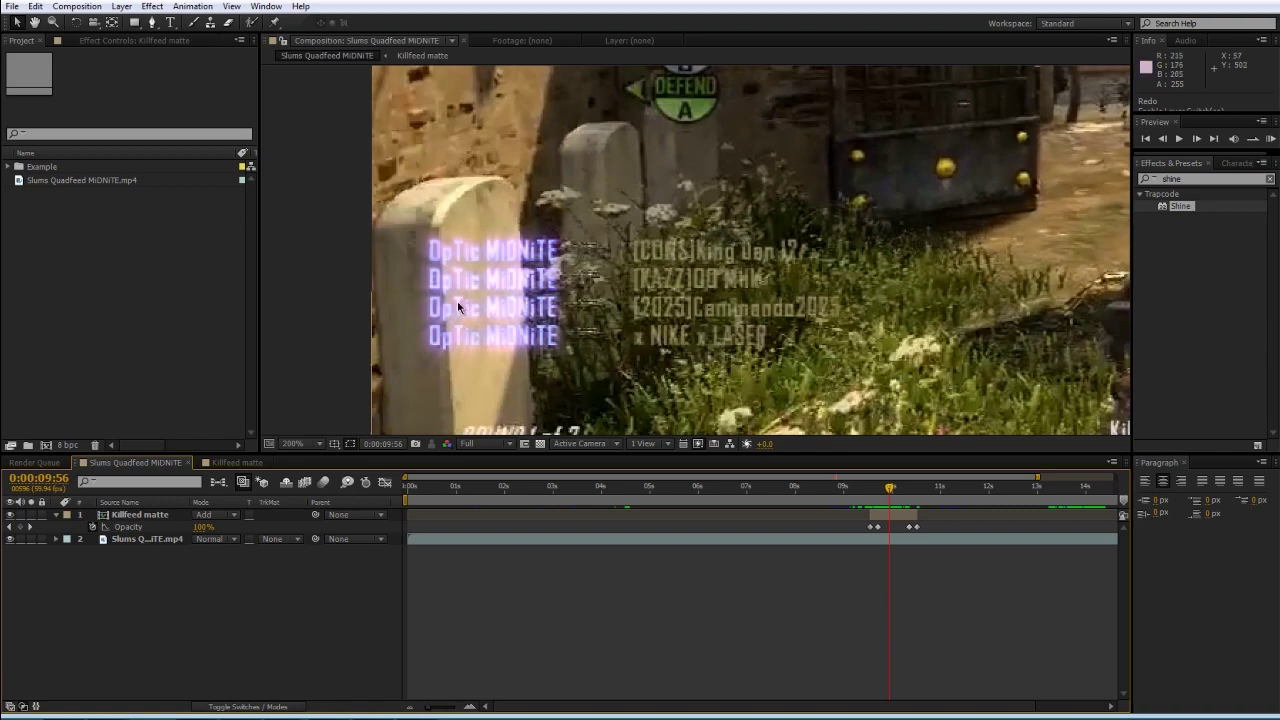
scroll(560, 270, down, 4)
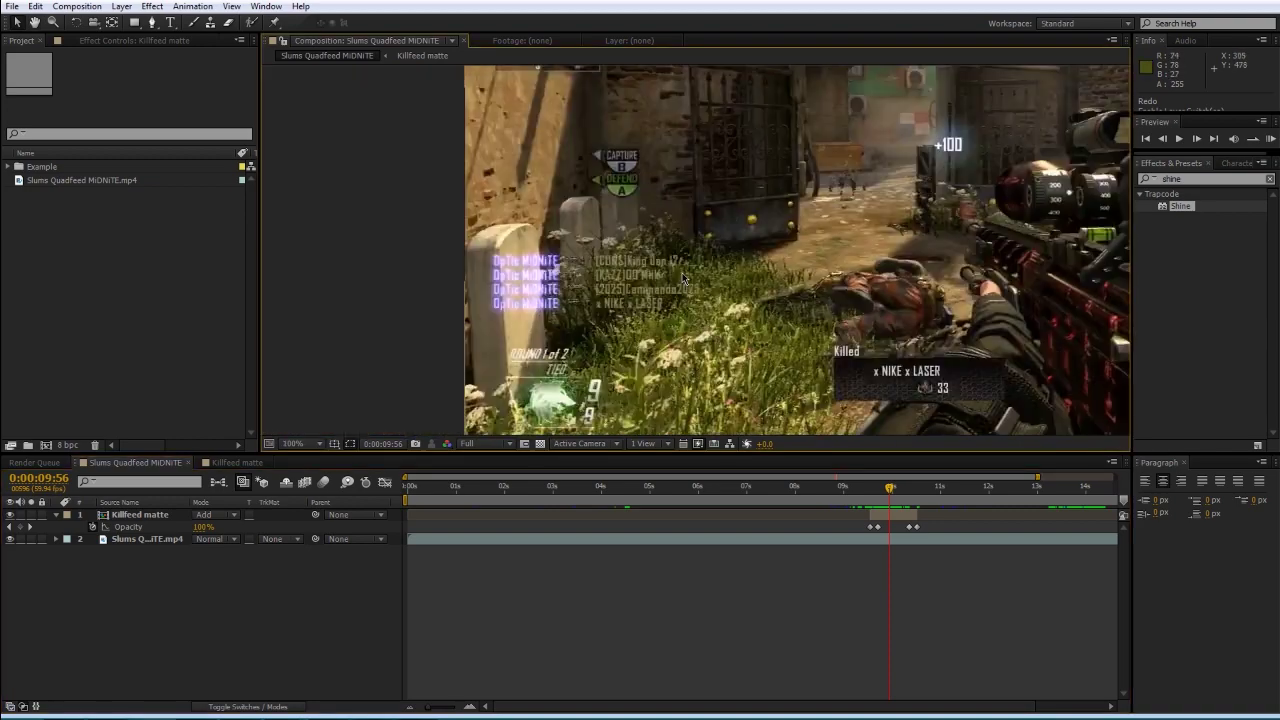
click(898, 486)
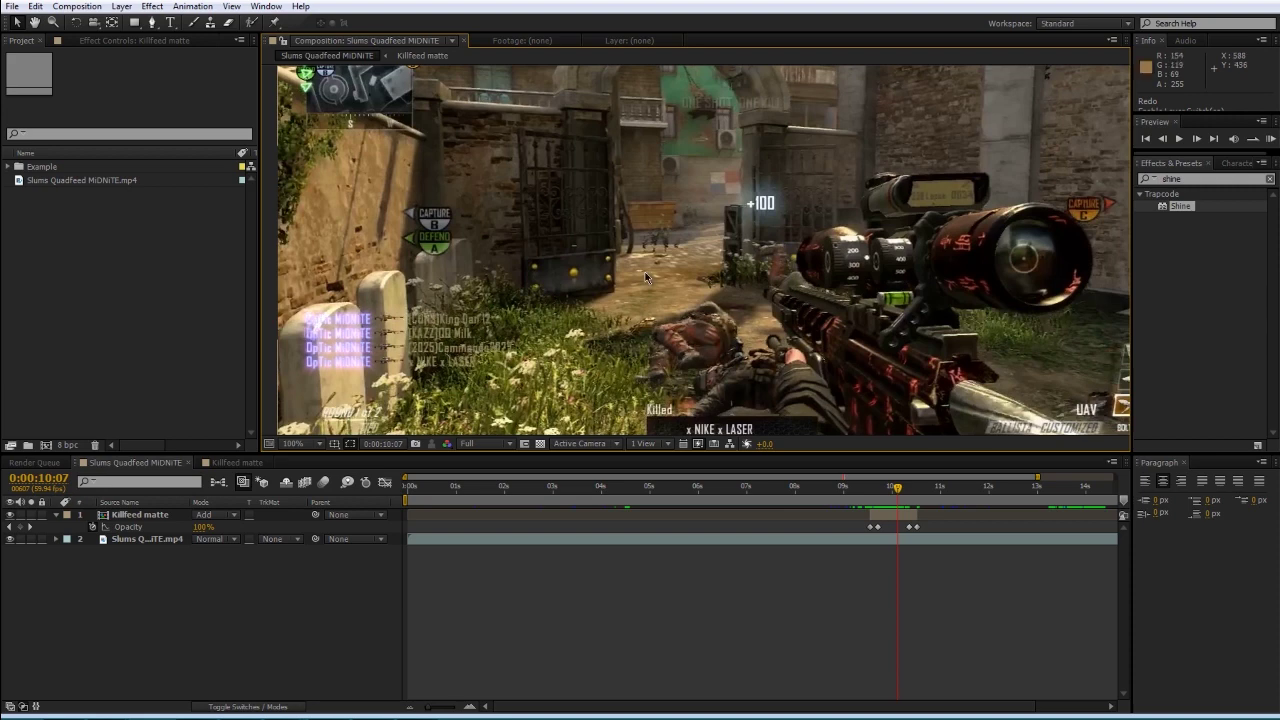
- Create a new composition from the Slums Quadfeed MiDNiTE.mp4 gameplay clip
click(57, 183)
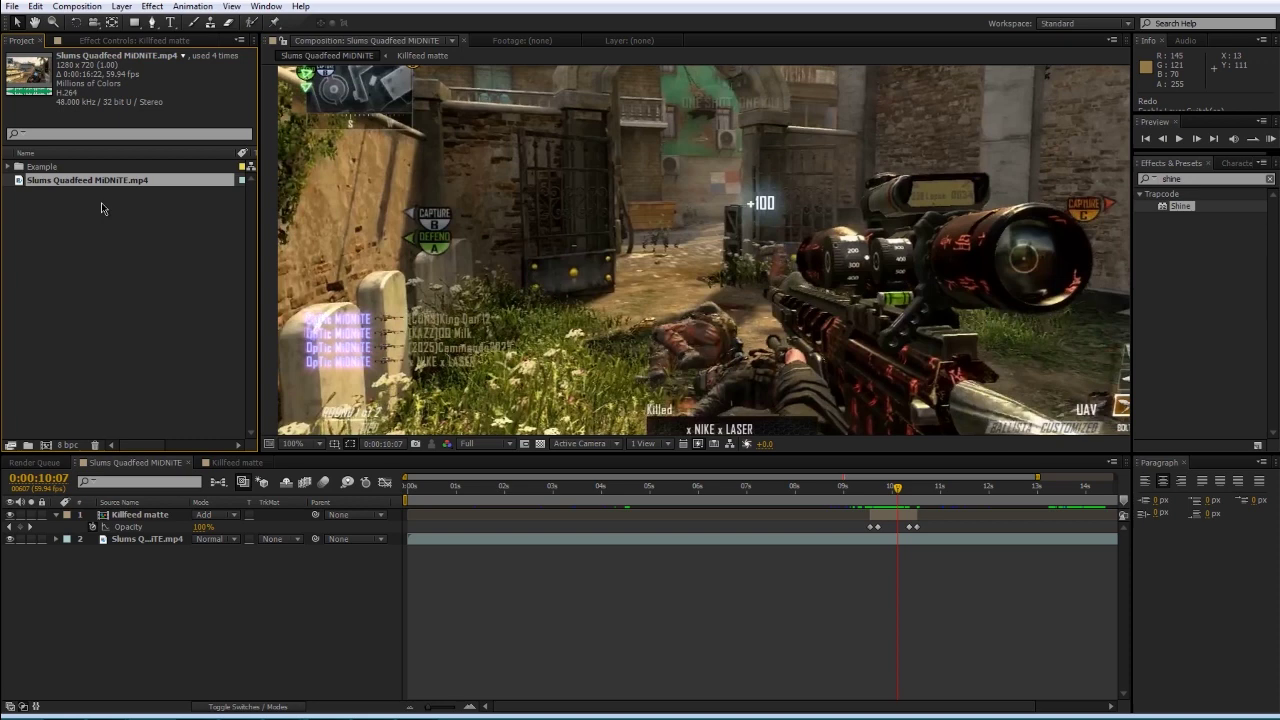
click(120, 232)
drag(80, 186, 46, 447)
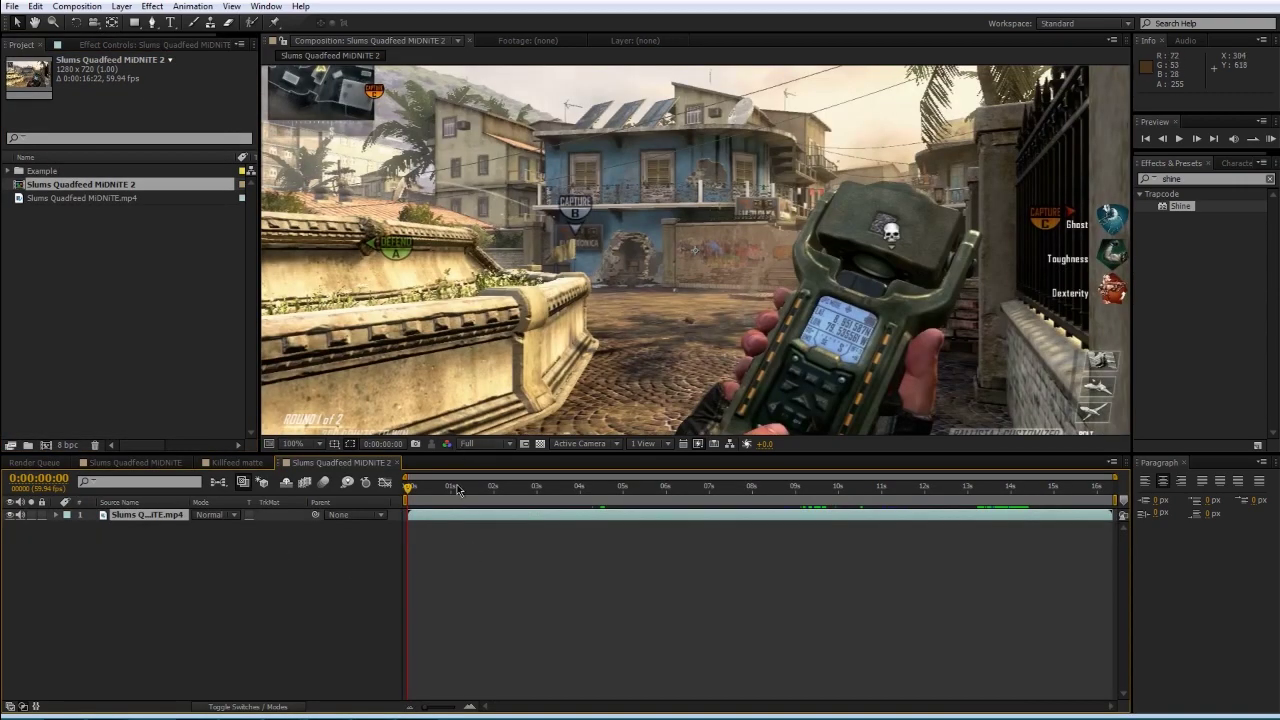
- Scrub through the clip and zoom the viewer while looking for the kill feed
drag(458, 492, 504, 494)
scroll(659, 324, down, 2)
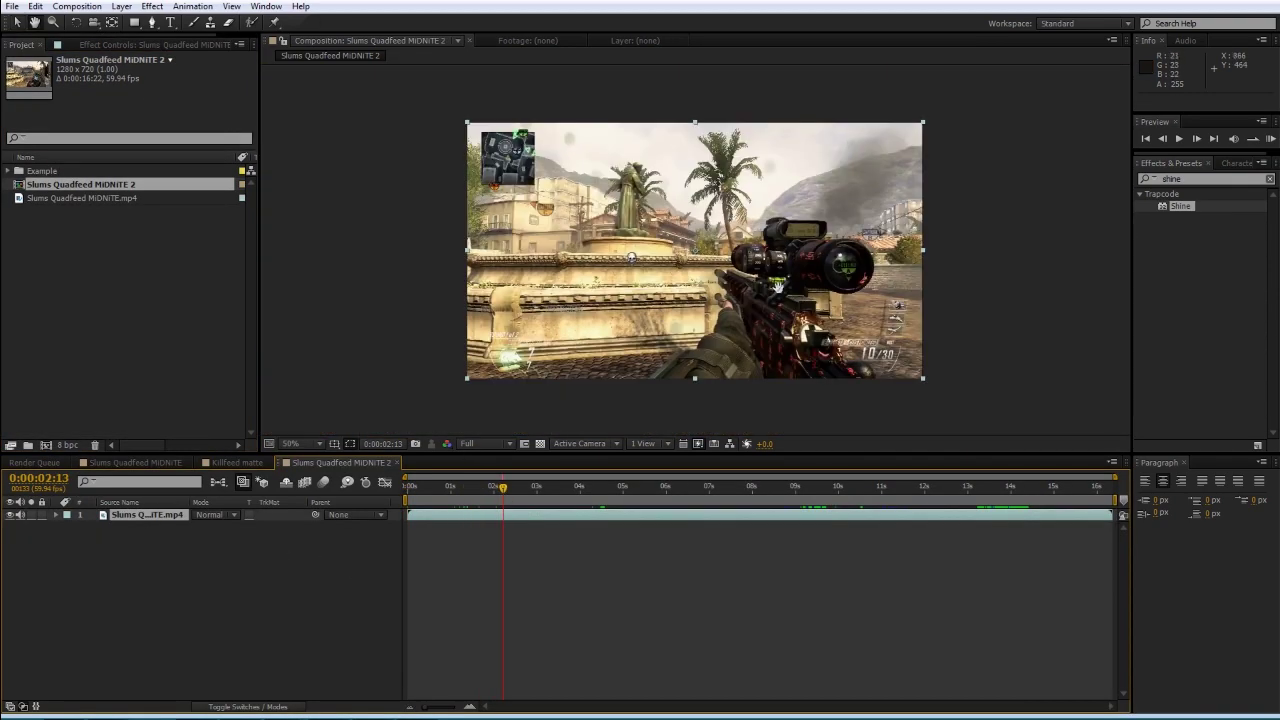
drag(755, 400, 703, 400)
drag(685, 489, 996, 488)
scroll(611, 249, up, 2)
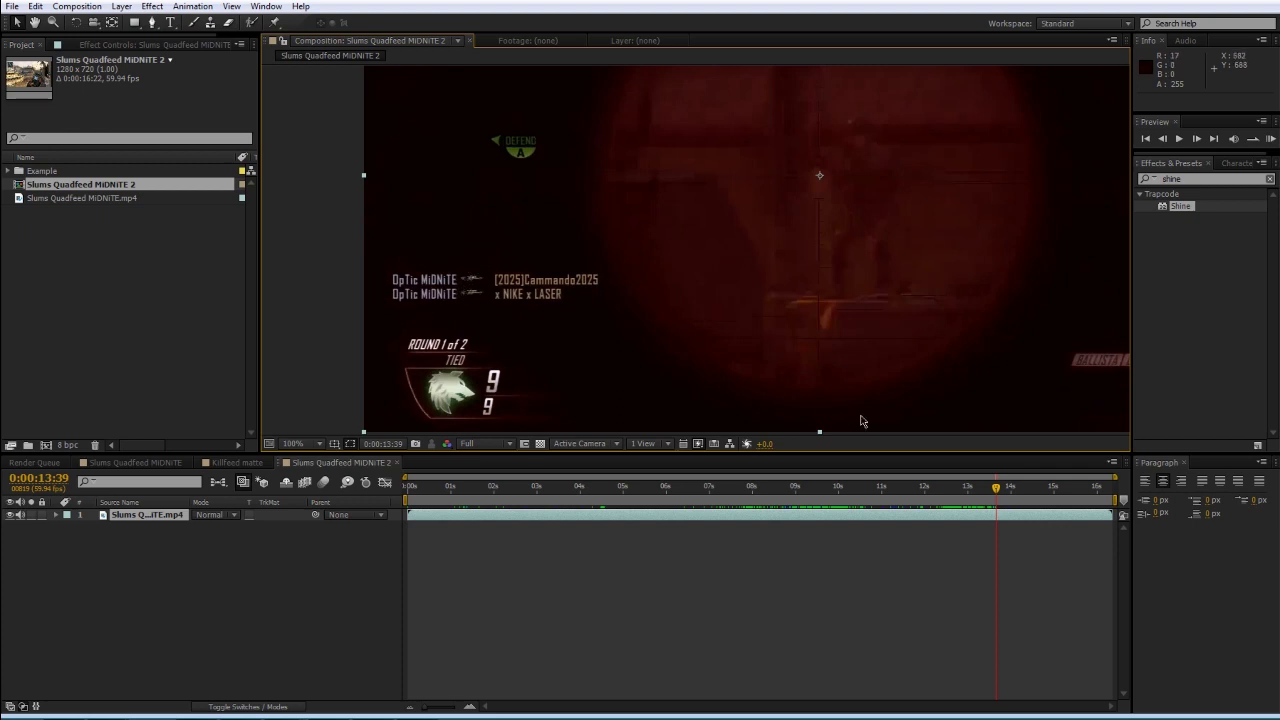
drag(826, 249, 723, 254)
scroll(747, 240, down, 2)
- Step back to frame 0:00:13:34, where the OpTic MiDNiTE names appear, and select the gameplay layer
click(988, 488)
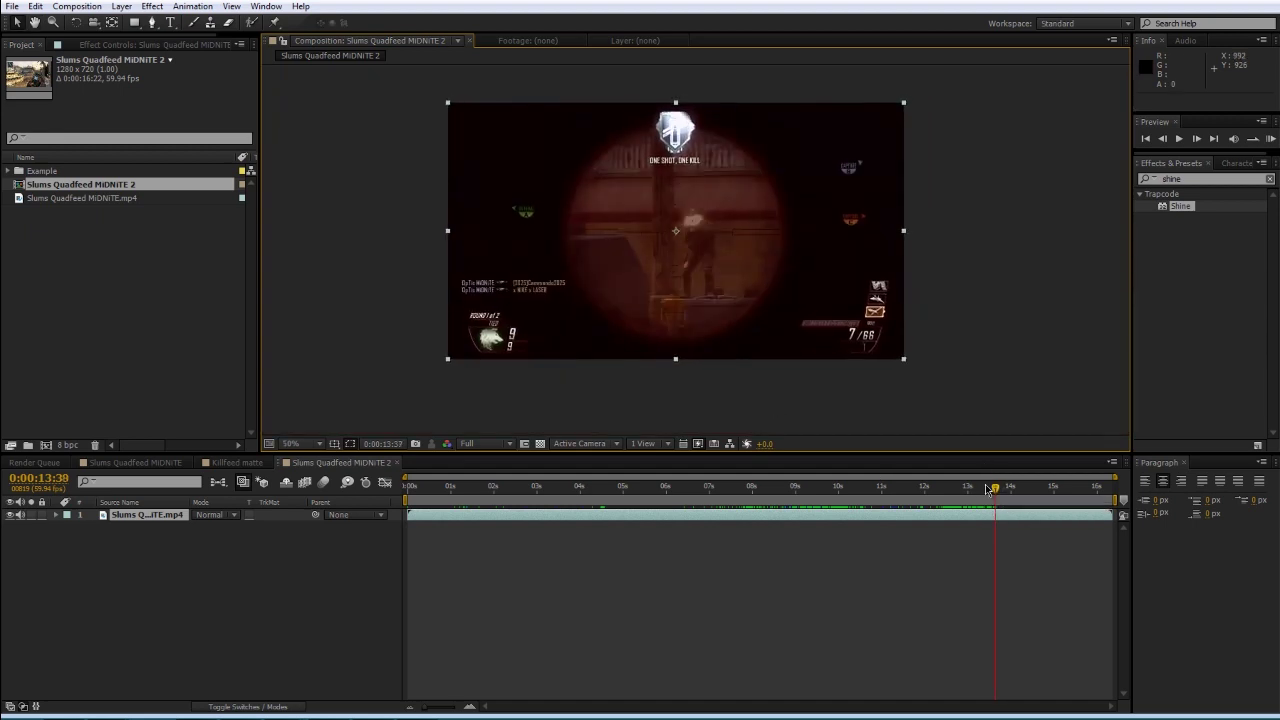
key(Page_Up)
key(Page_Up)
key(Page_Up)
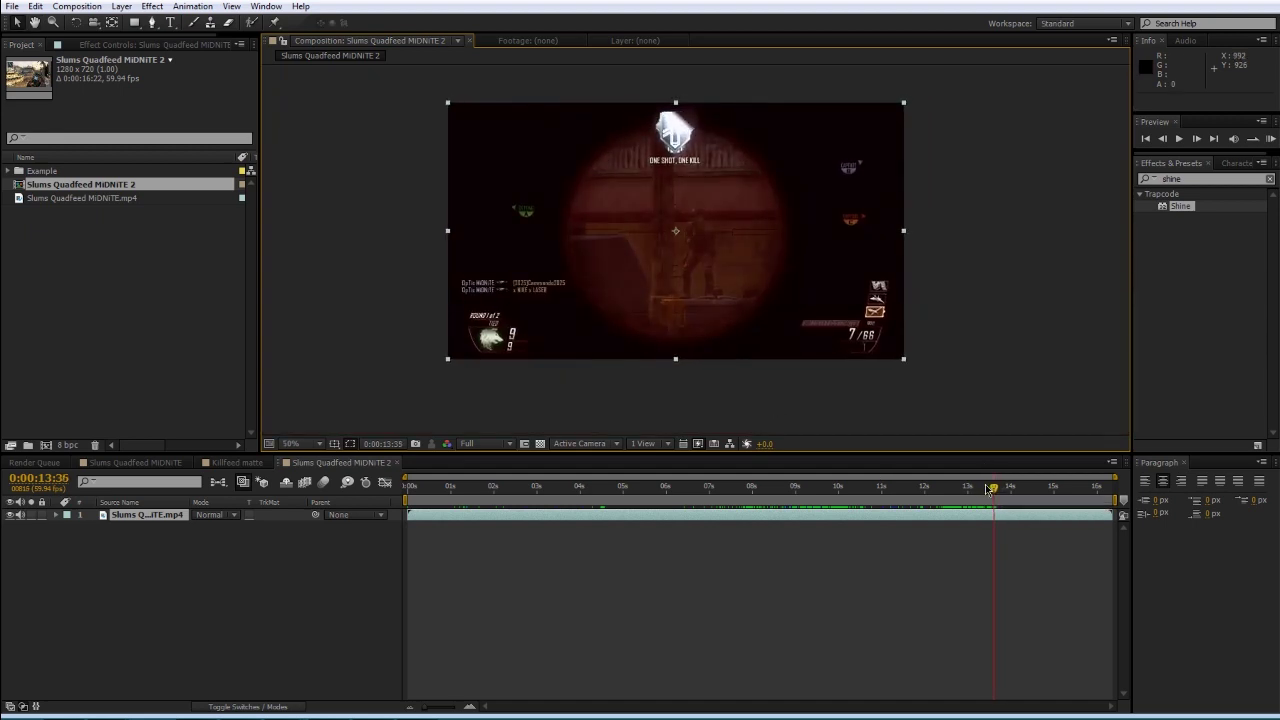
scroll(700, 280, up, 2)
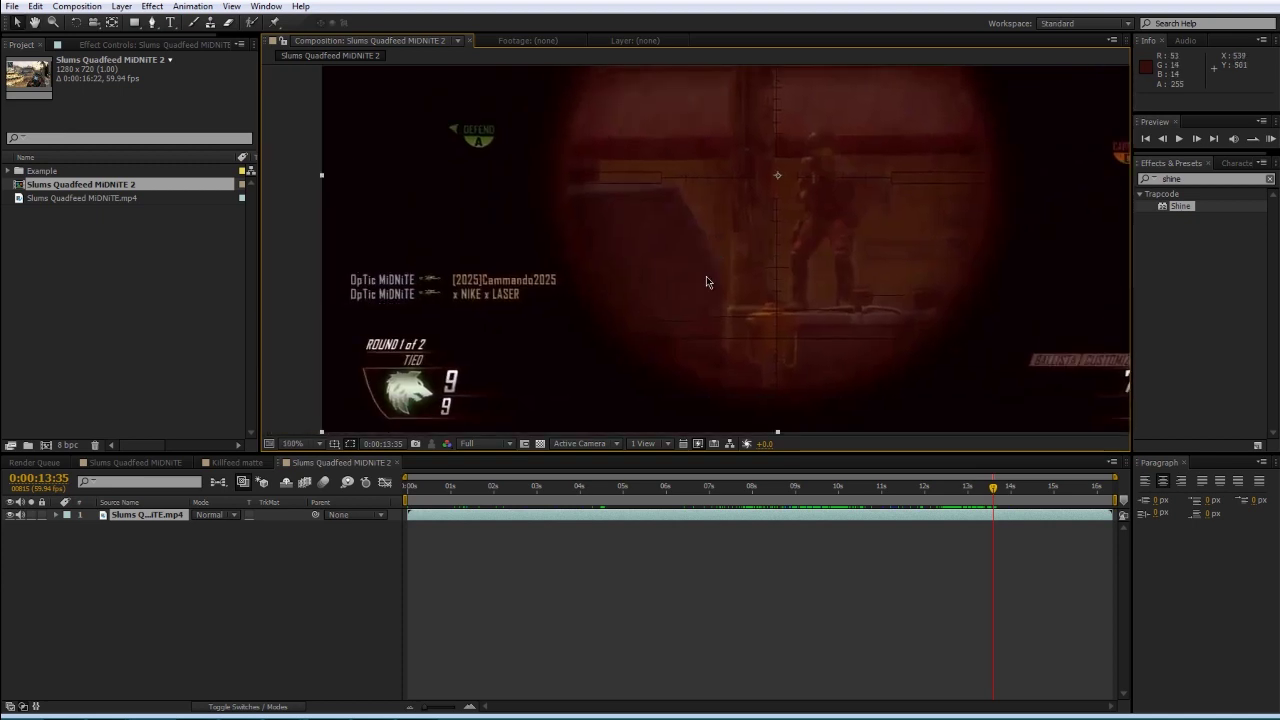
key(Page_Up)
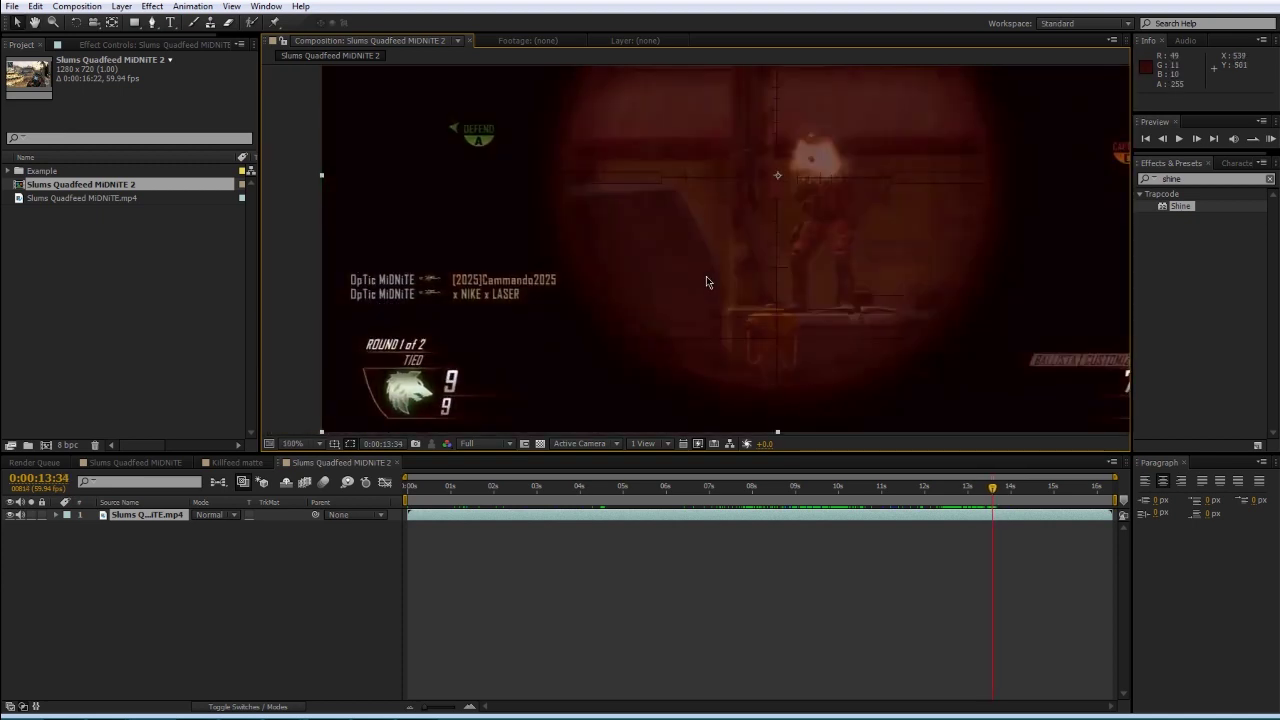
scroll(629, 263, up, 2)
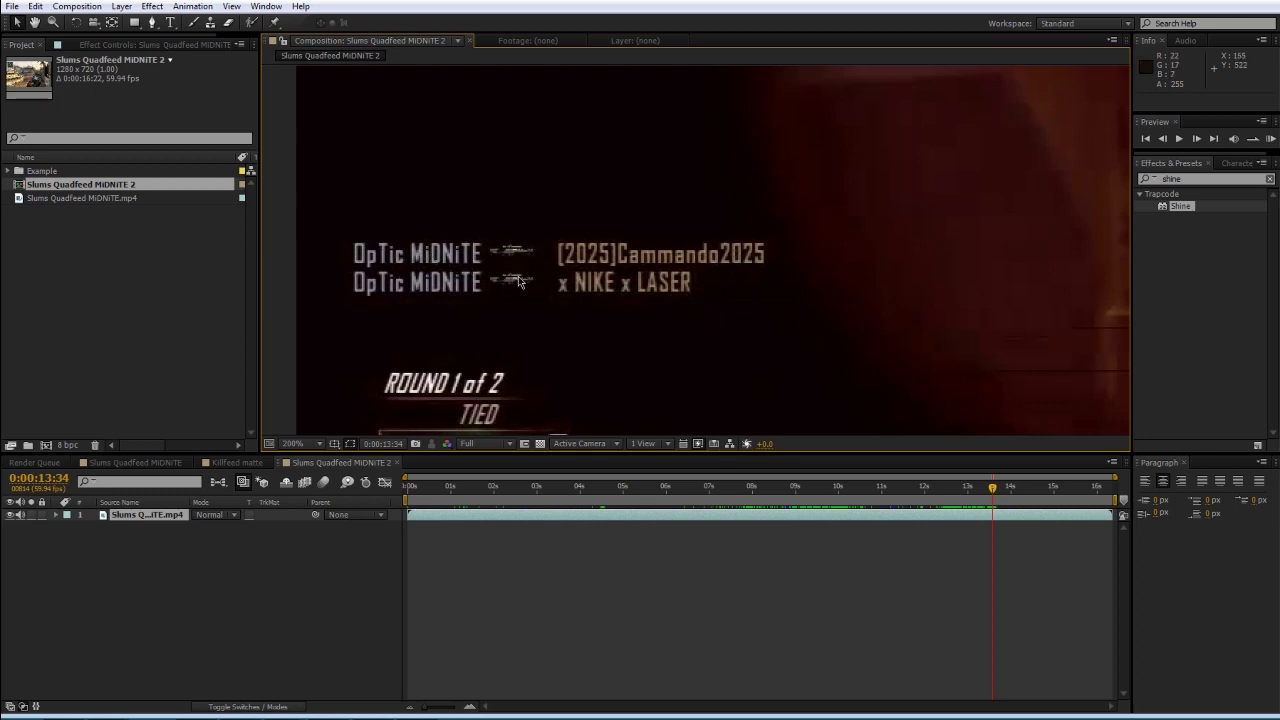
click(209, 556)
- Duplicate the gameplay layer and freeze the top copy on the current frame
click(127, 515)
key(ctrl+d)
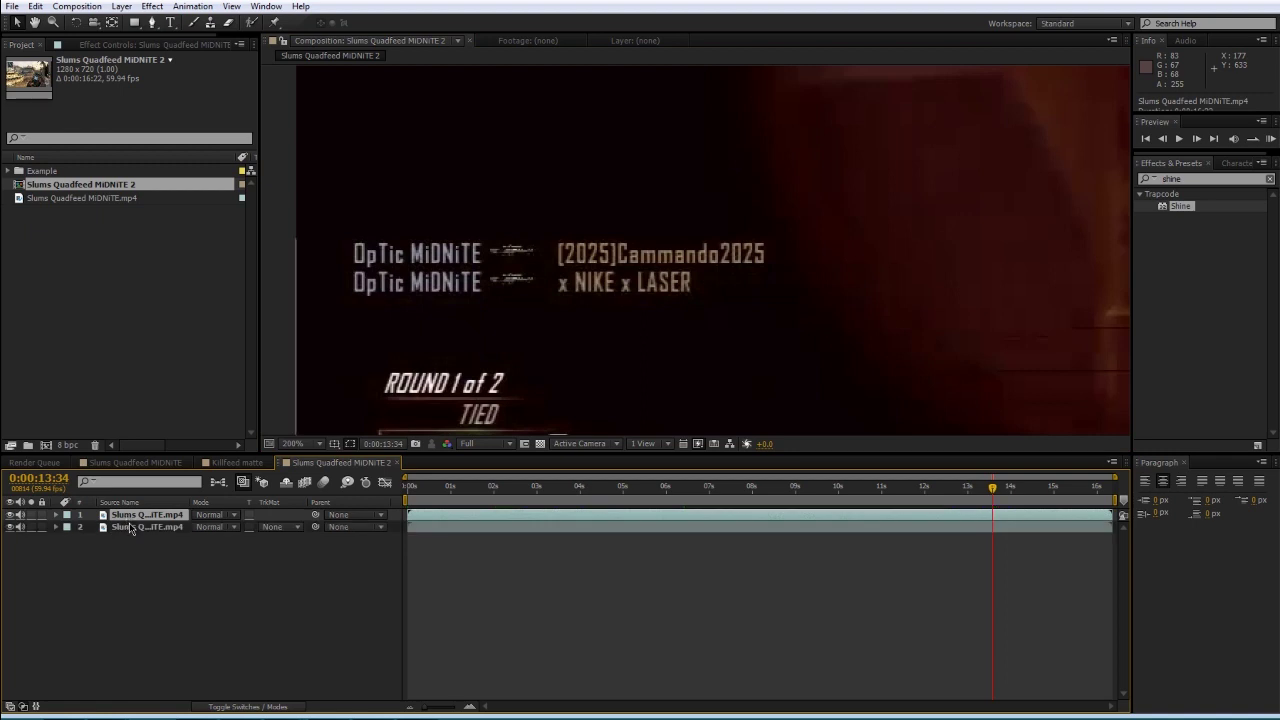
right_click(127, 516)
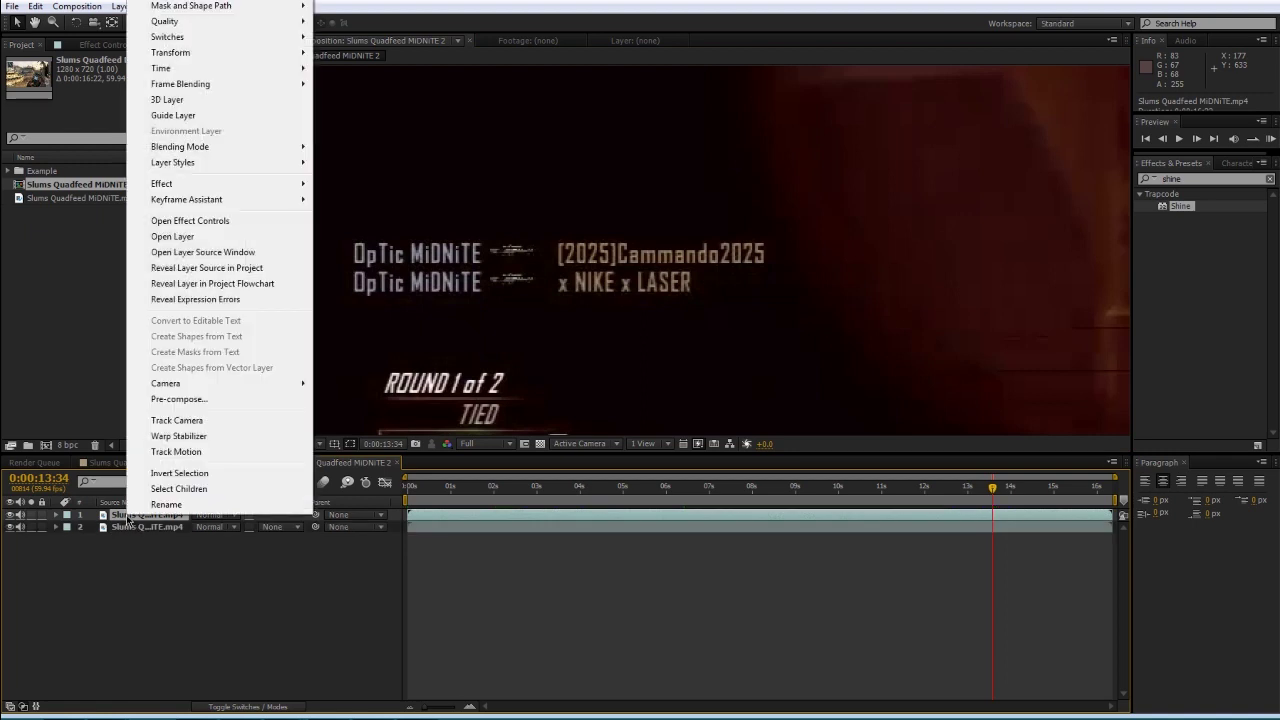
mouse_move(171, 68)
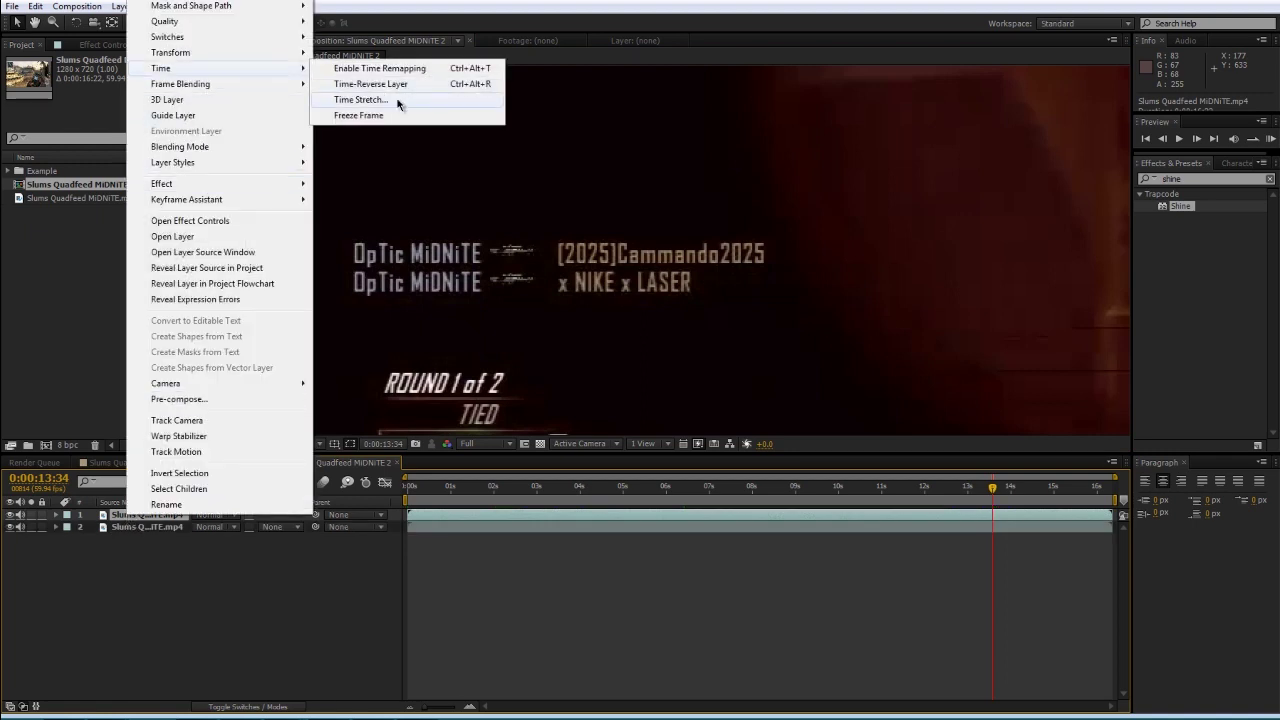
click(382, 116)
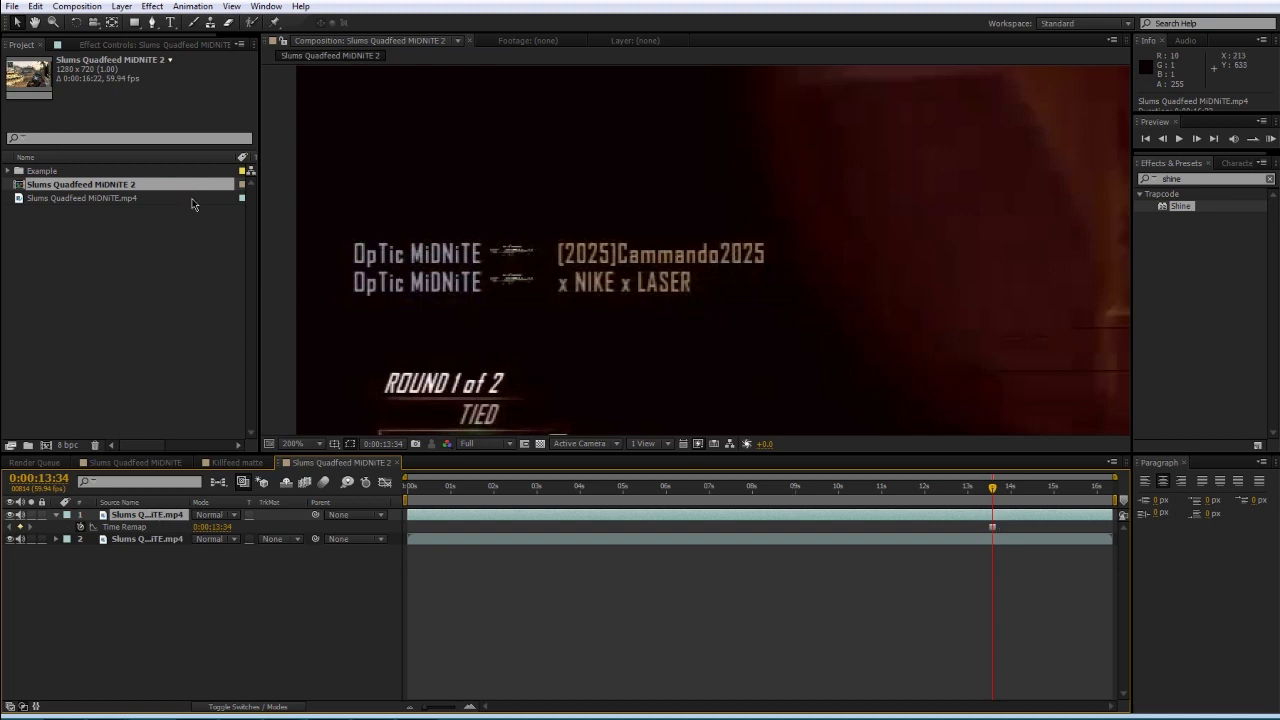
- Draw a rectangle mask around the two OpTic MiDNiTE names on the frozen layer
click(134, 24)
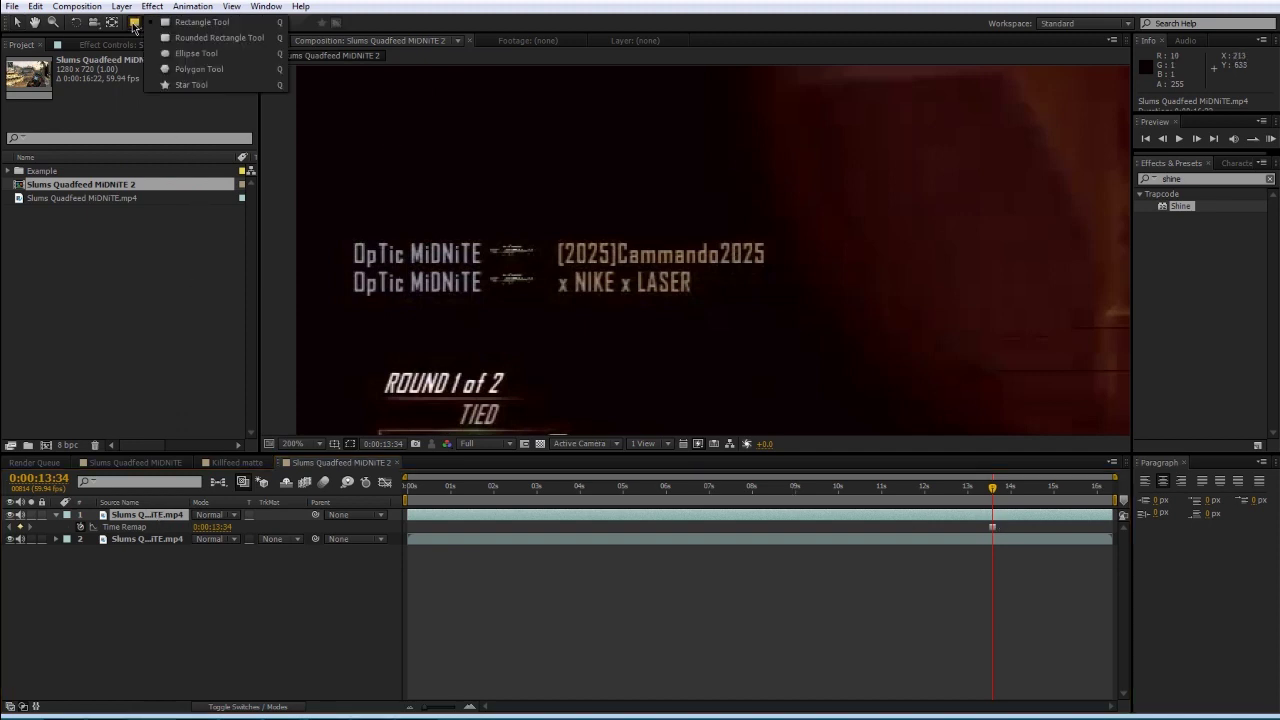
click(195, 21)
drag(325, 211, 491, 307)
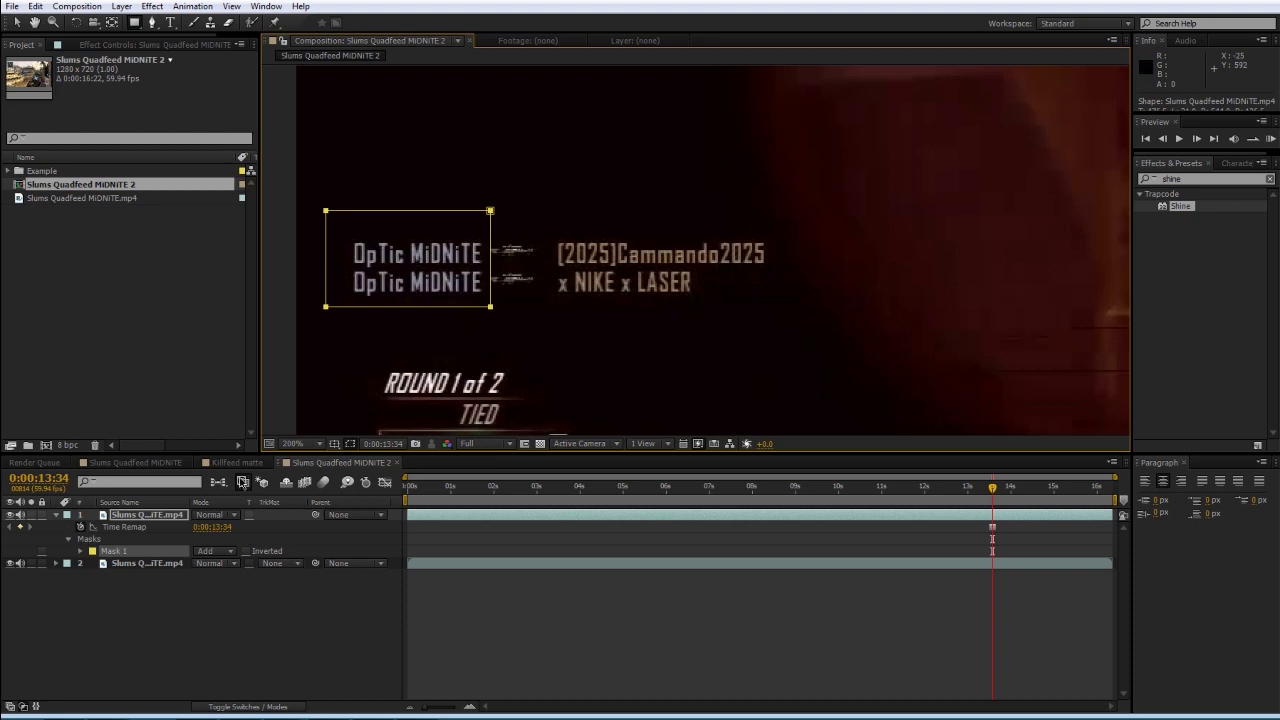
- Apply the Levels effect to the frozen names layer
double_click(1203, 178)
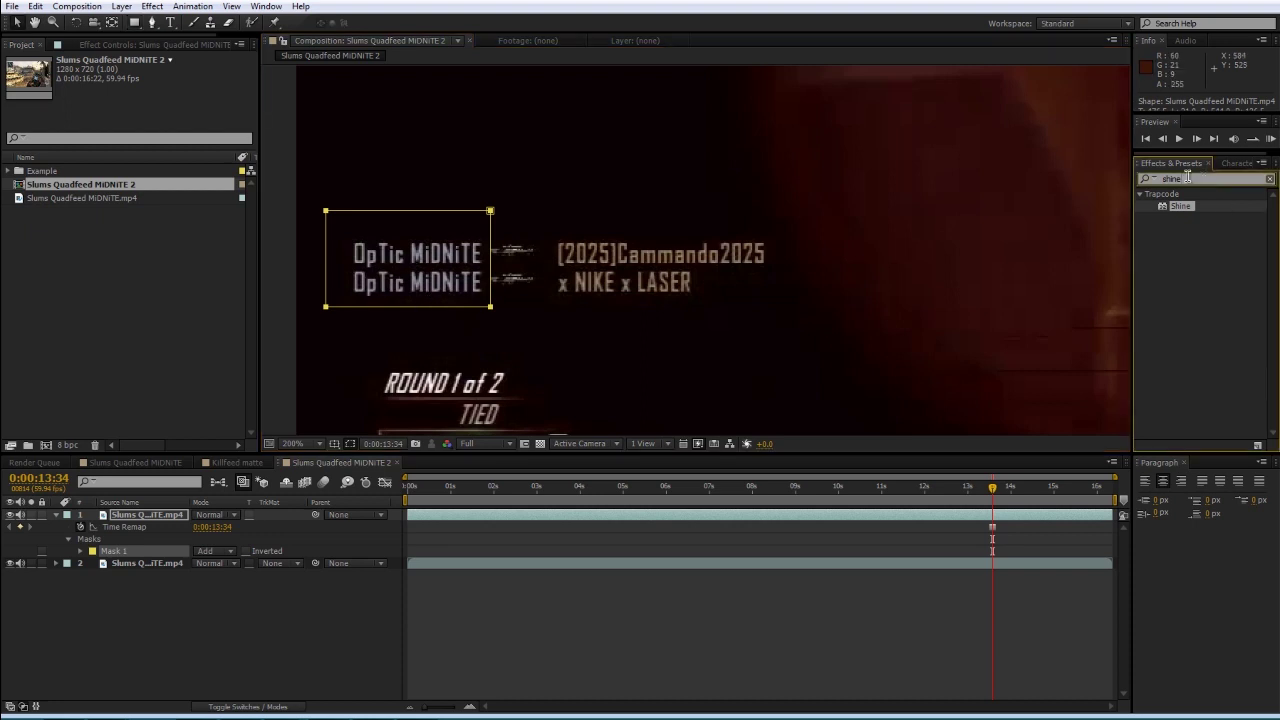
text(levels)
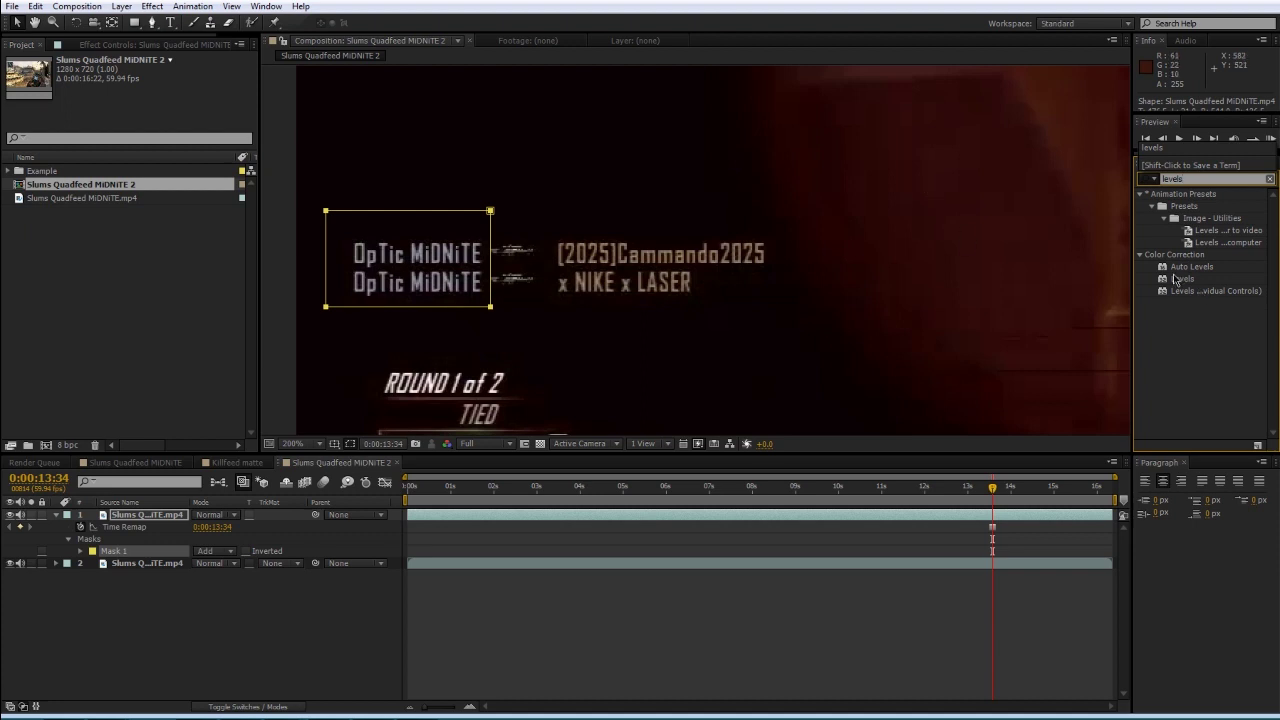
drag(1182, 278, 160, 518)
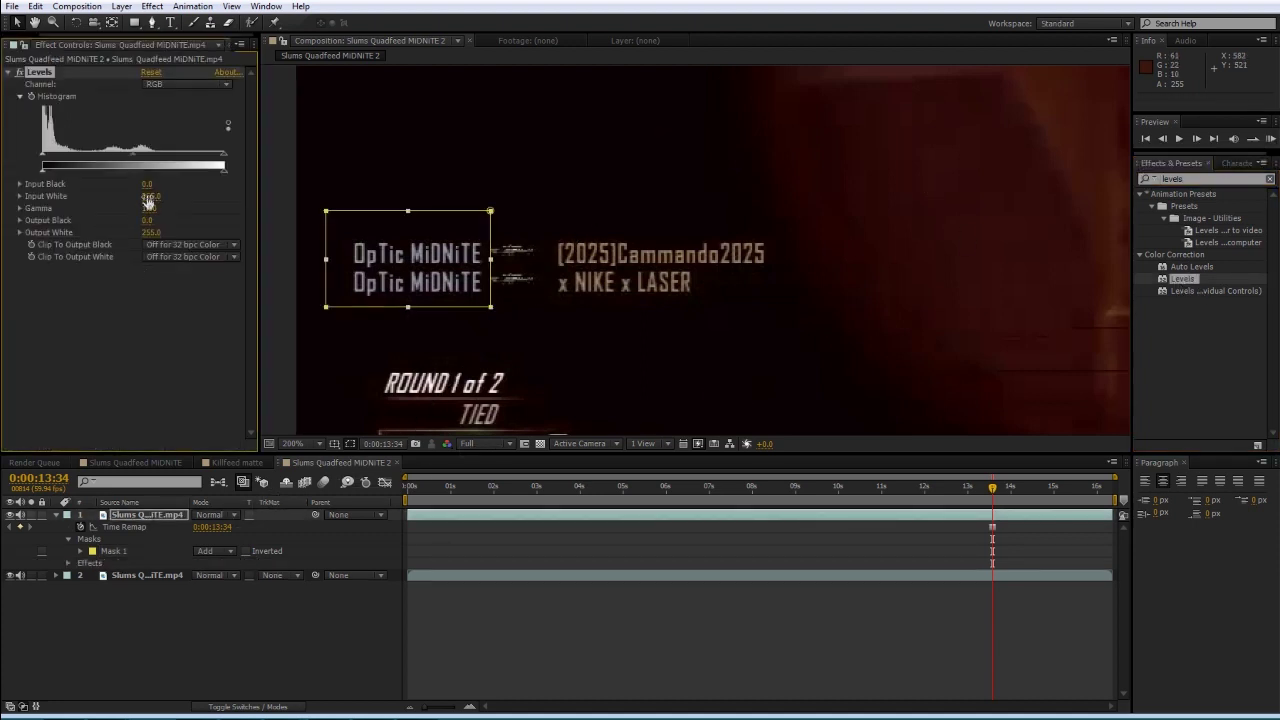
- Lower Levels Input White to brighten the names and set Input Black to 23.0
mouse_move(150, 196)
mouse_down()
mouse_move(122, 205)
mouse_move(140, 197)
mouse_up()
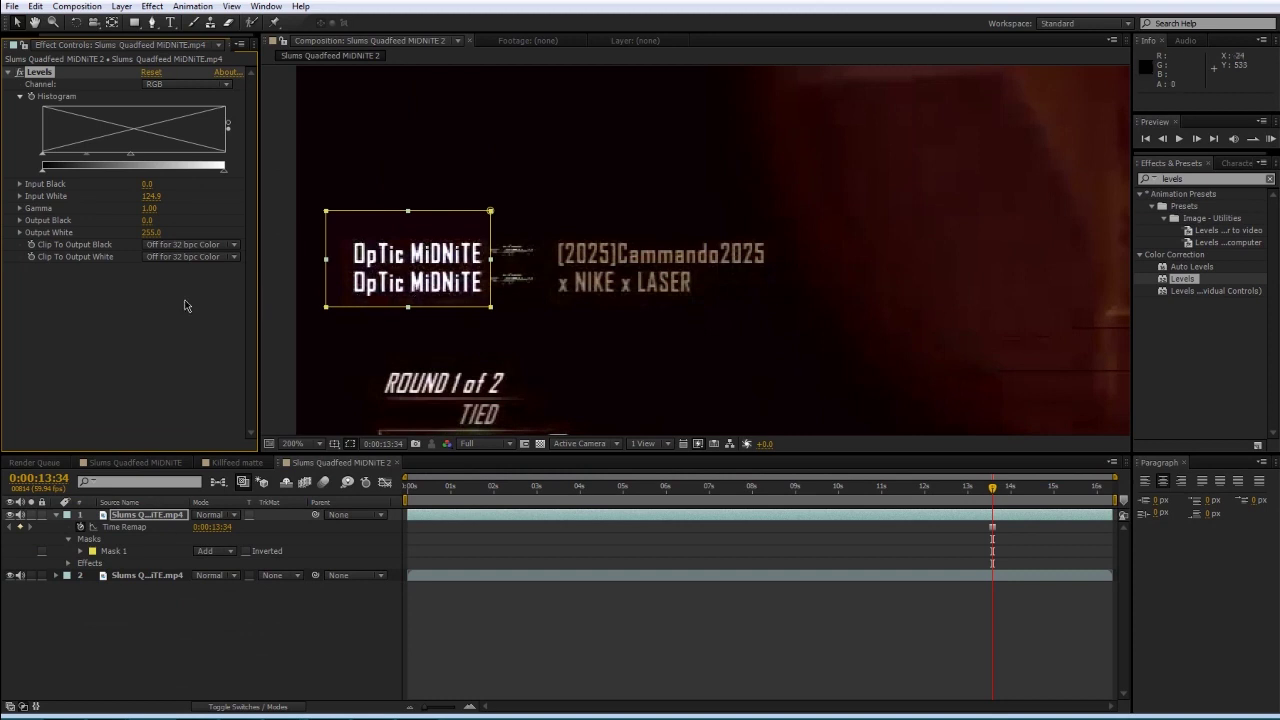
click(148, 184)
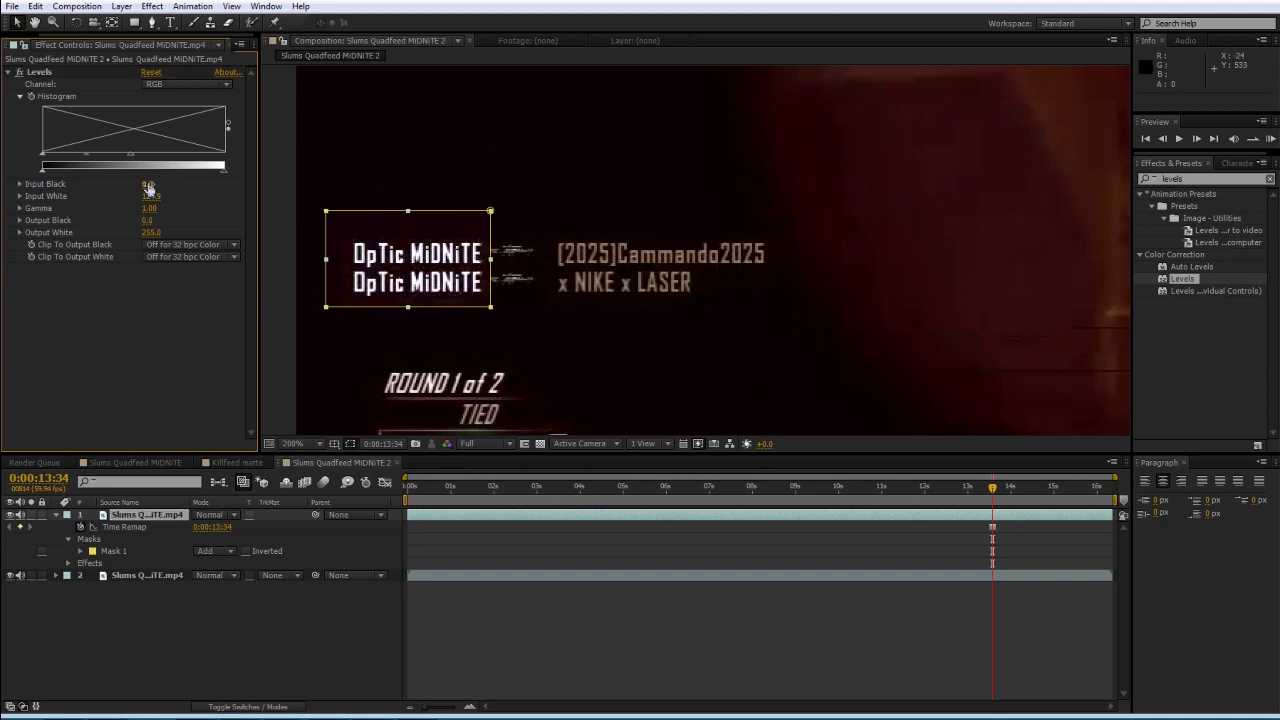
text(17)
key(Return)
drag(152, 184, 149, 184)
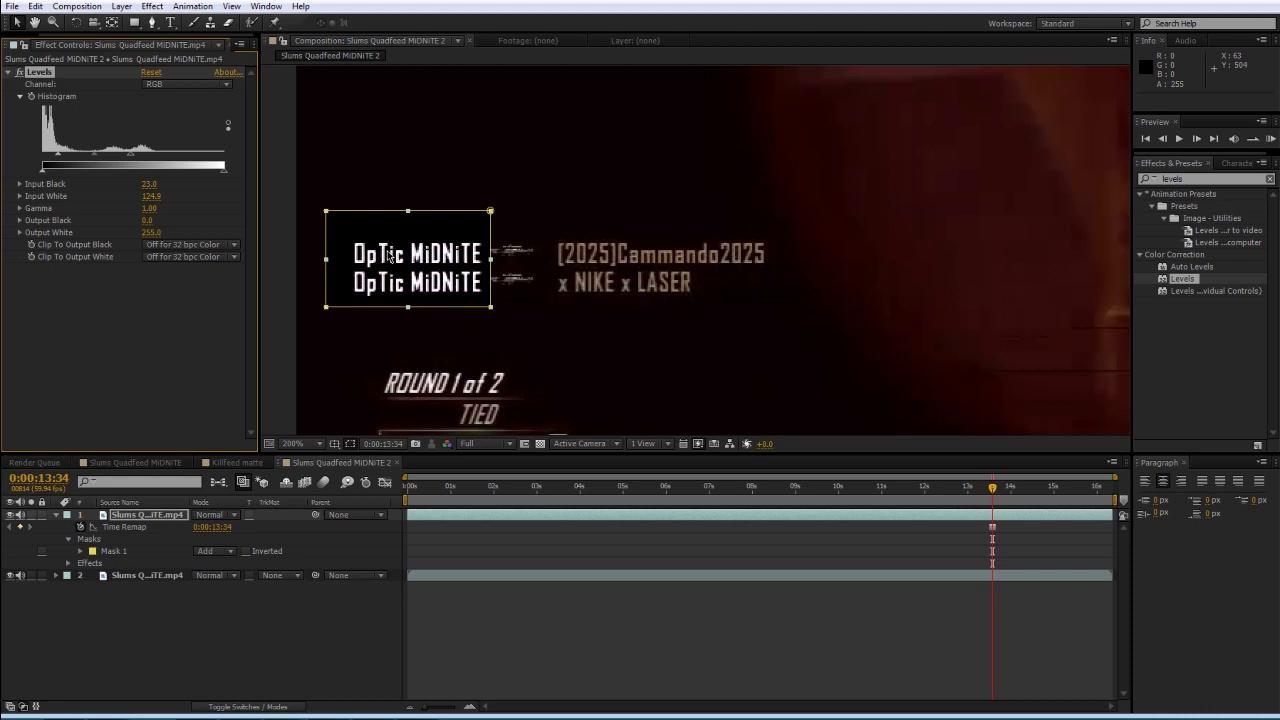
- Create a white solid and place it below the masked names layer
click(497, 656)
key(ctrl+y)
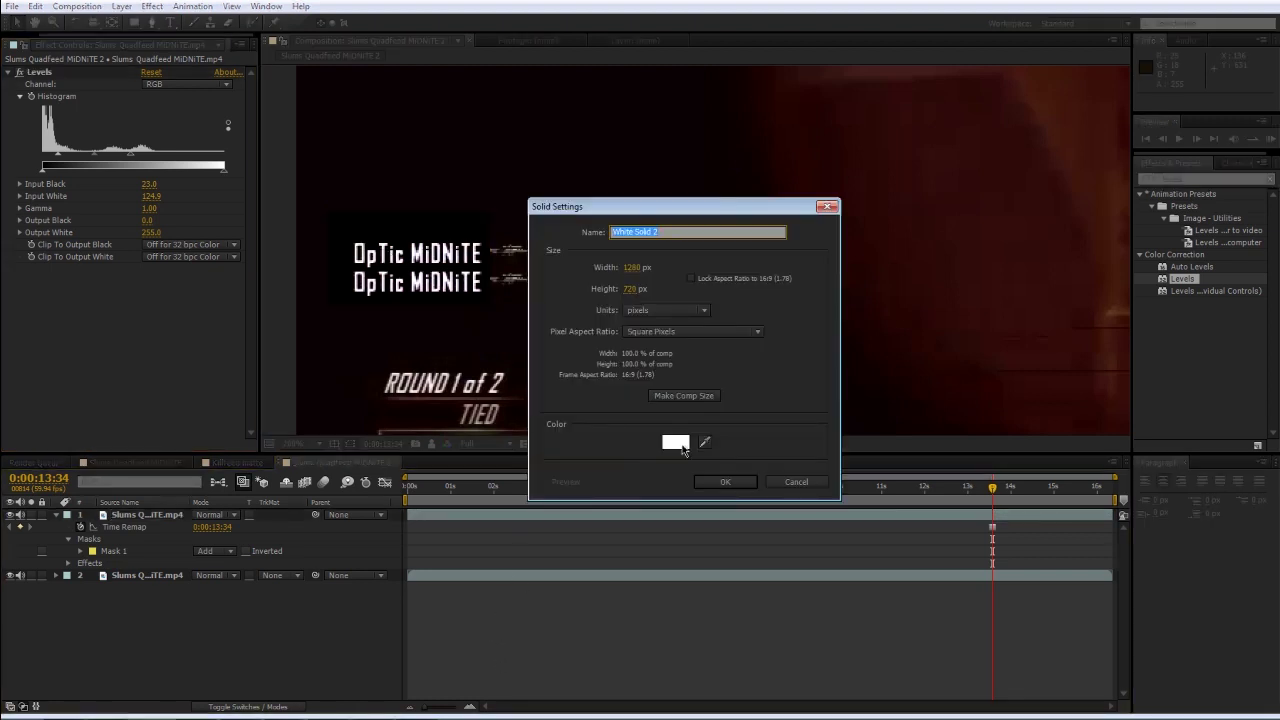
click(720, 483)
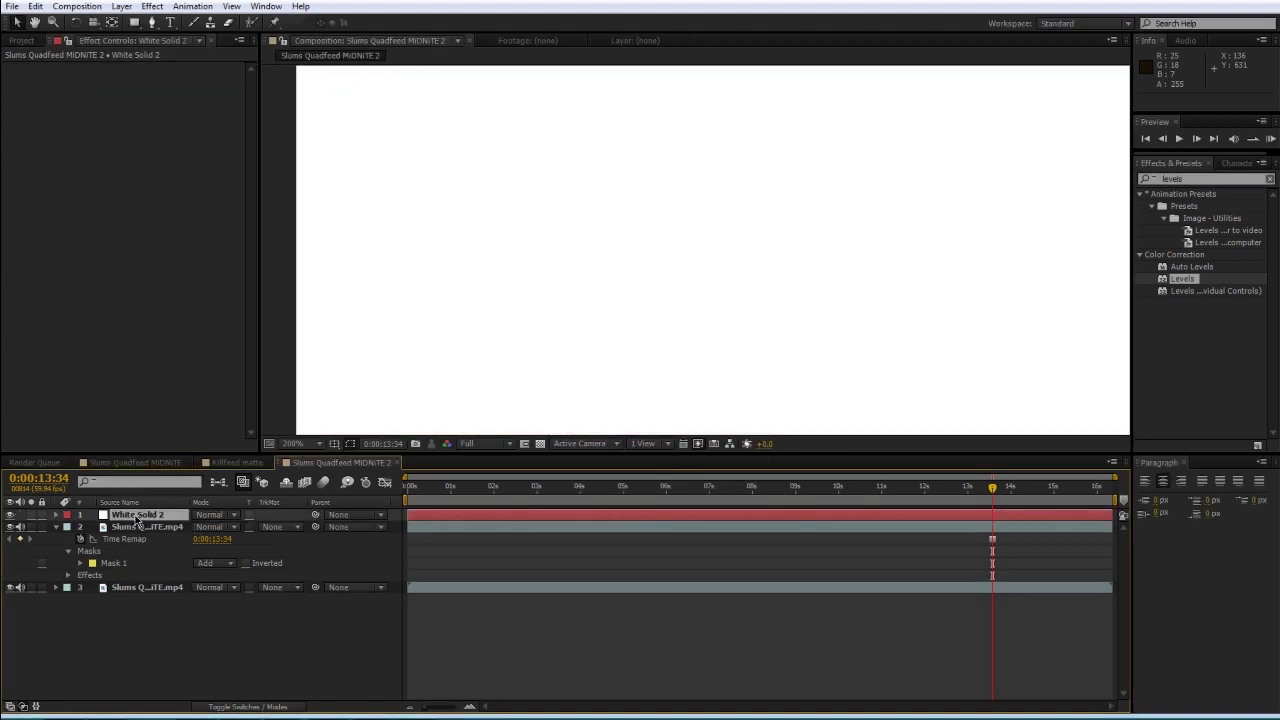
drag(137, 520, 135, 580)
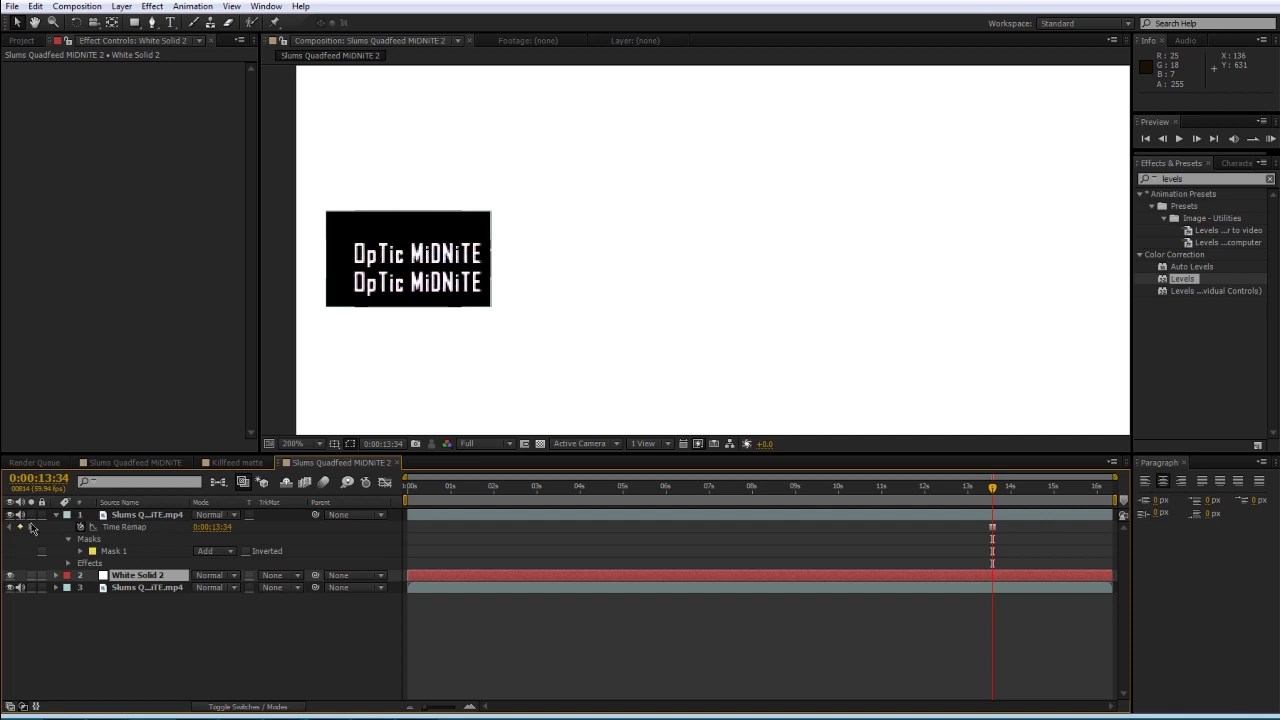
- Show the Mode and TrkMat columns in the timeline
click(56, 515)
click(150, 515)
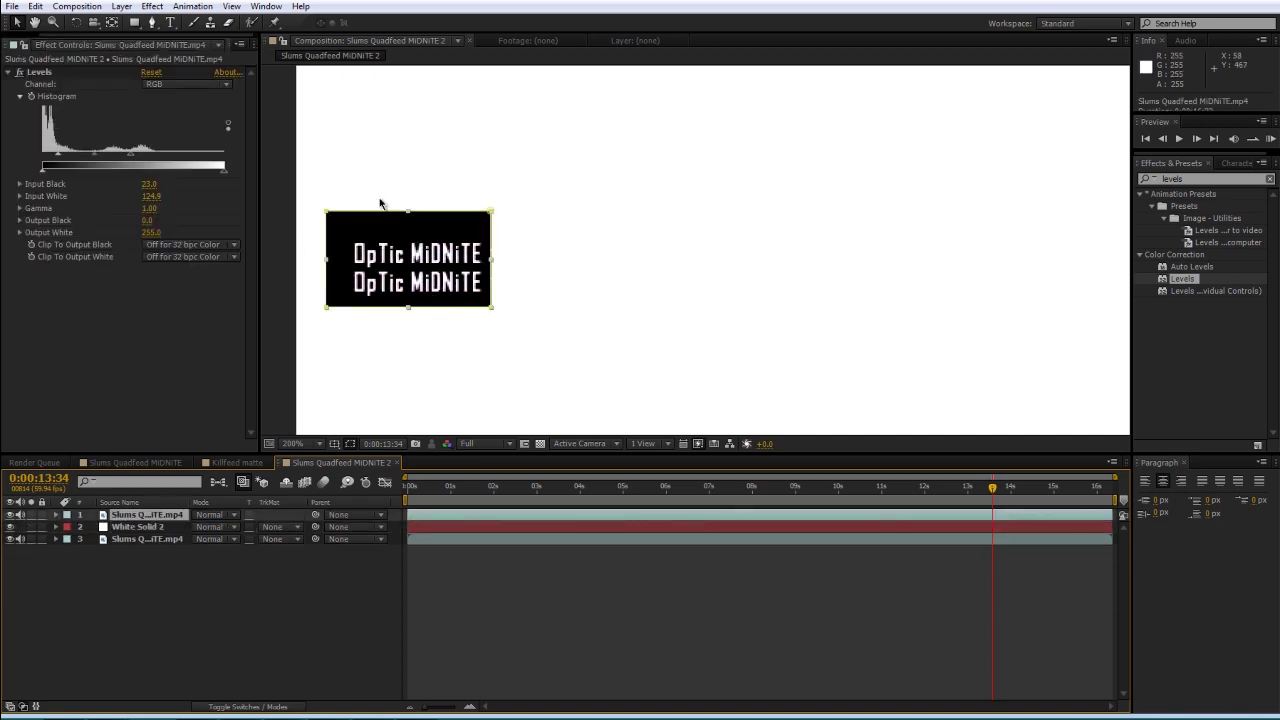
click(224, 562)
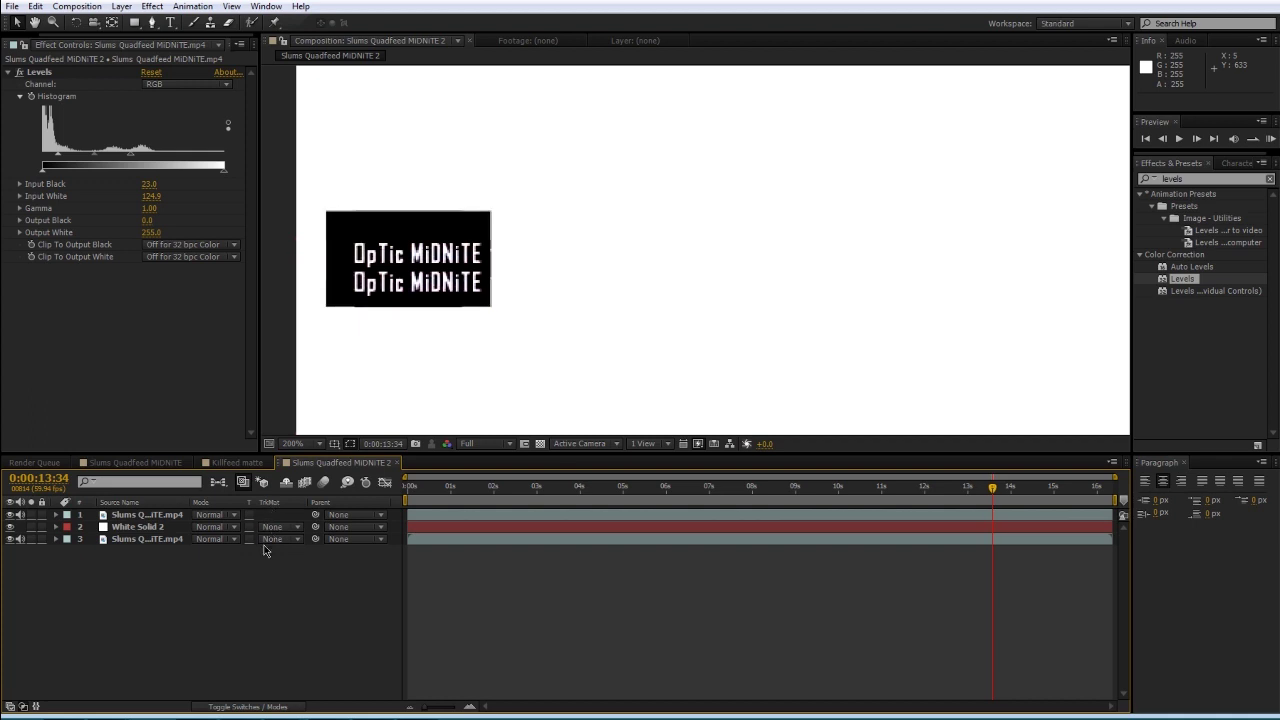
click(247, 708)
click(246, 708)
click(244, 708)
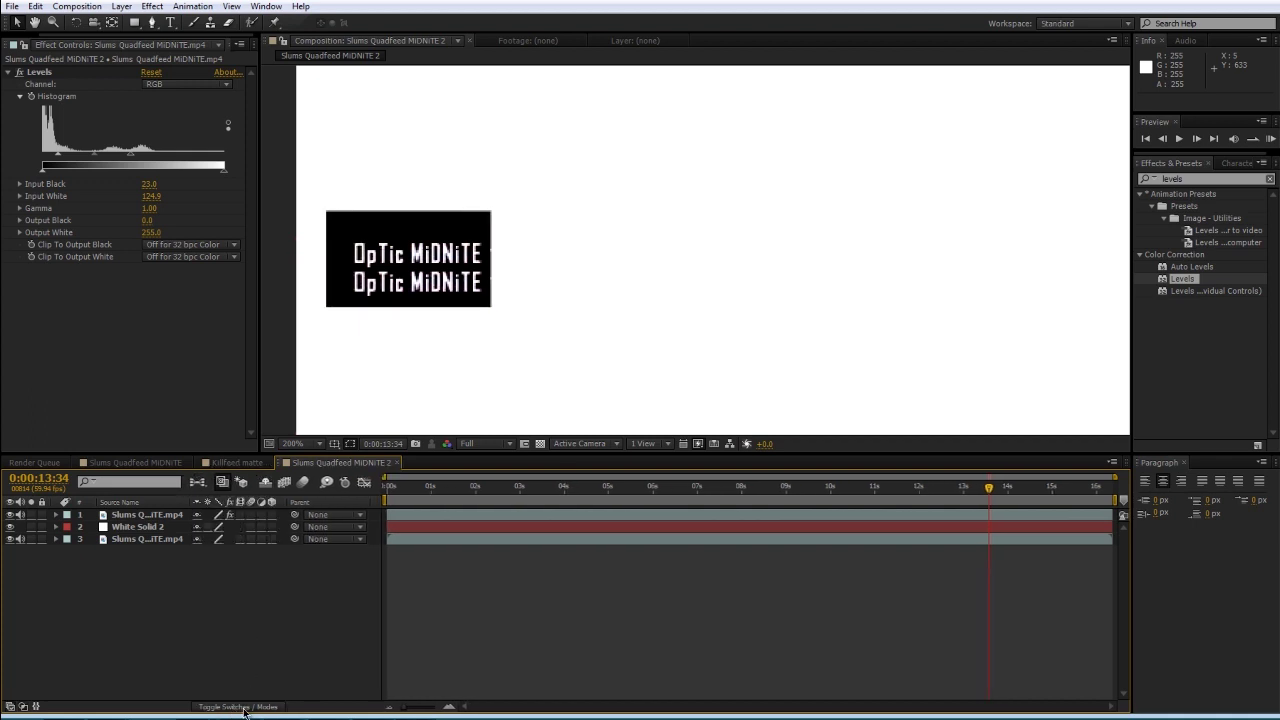
key(F4)
key(F4)
key(F4)
key(F4)
key(F4)
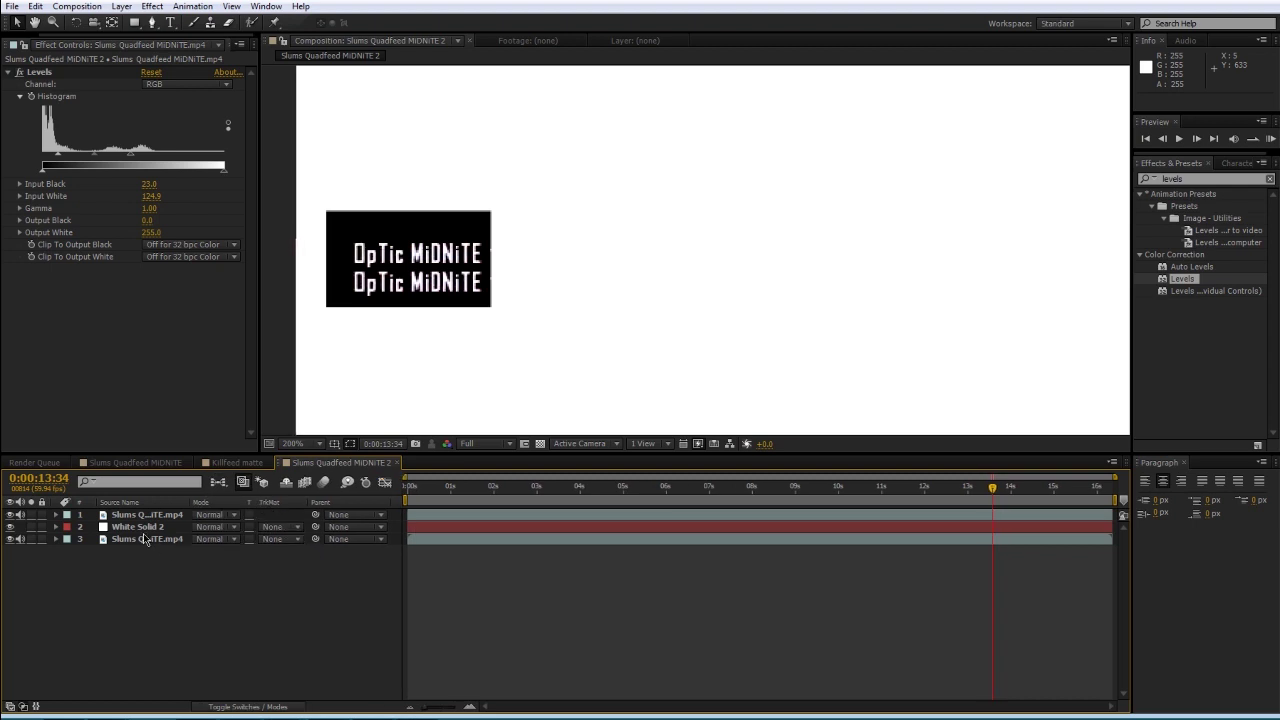
- Set White Solid 2's track matte to Luma Matte and toggle its visibility to compare
click(271, 528)
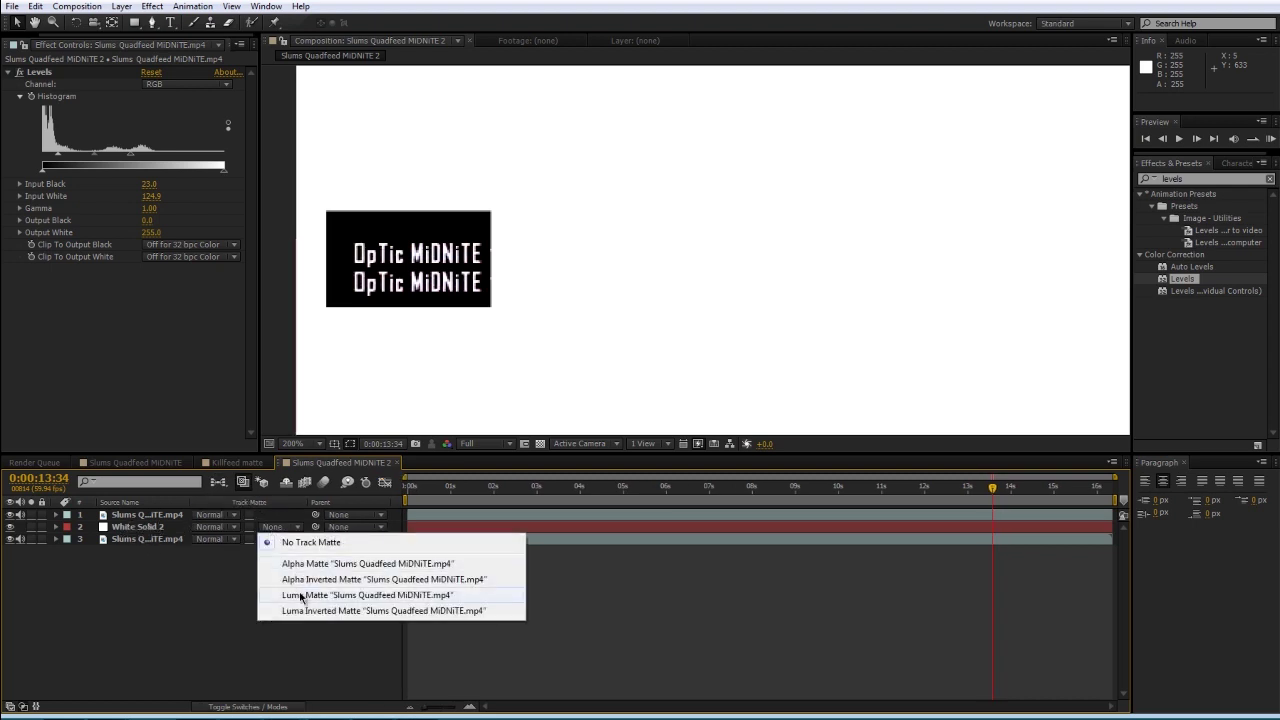
click(299, 595)
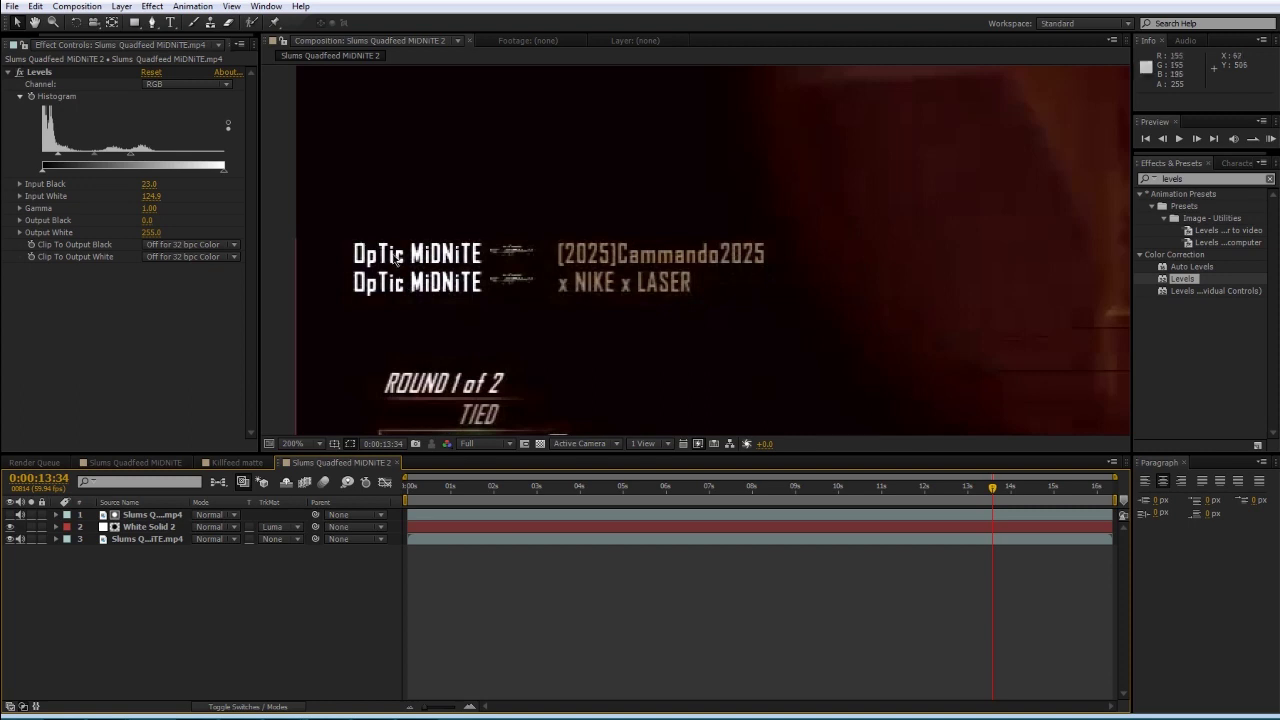
click(10, 527)
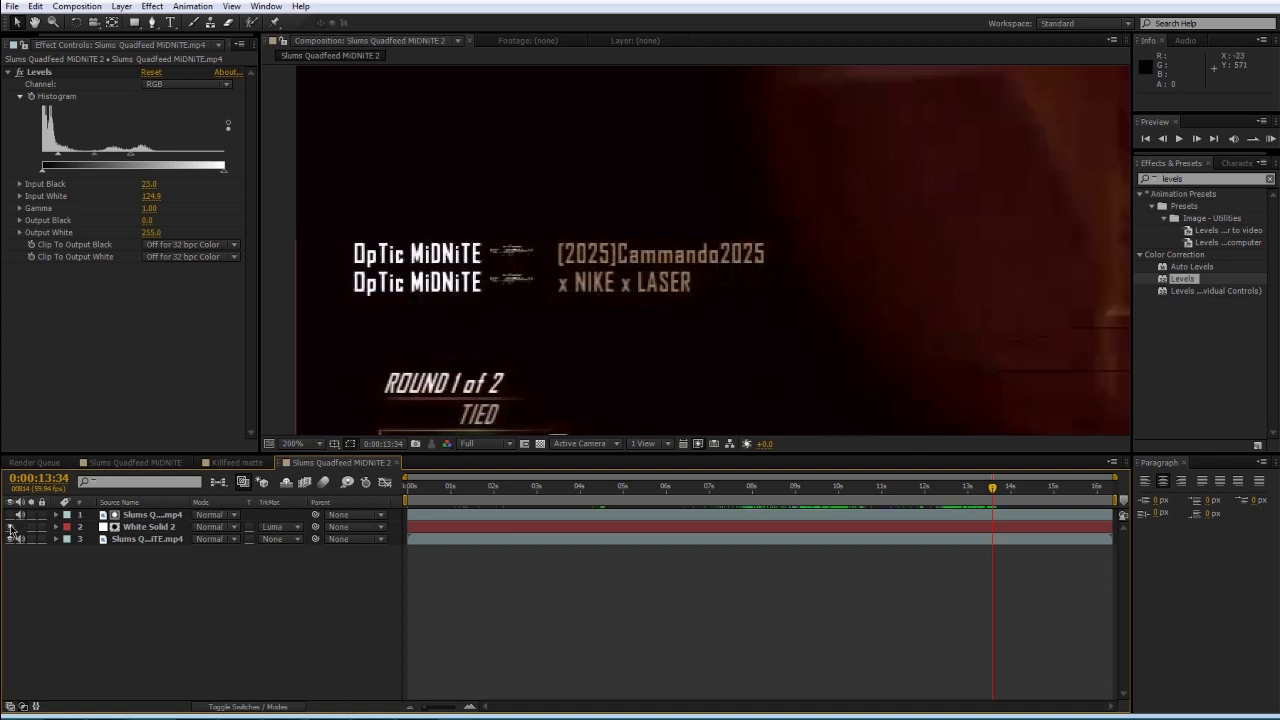
click(12, 530)
click(12, 530)
click(12, 530)
click(12, 528)
click(12, 528)
click(12, 528)
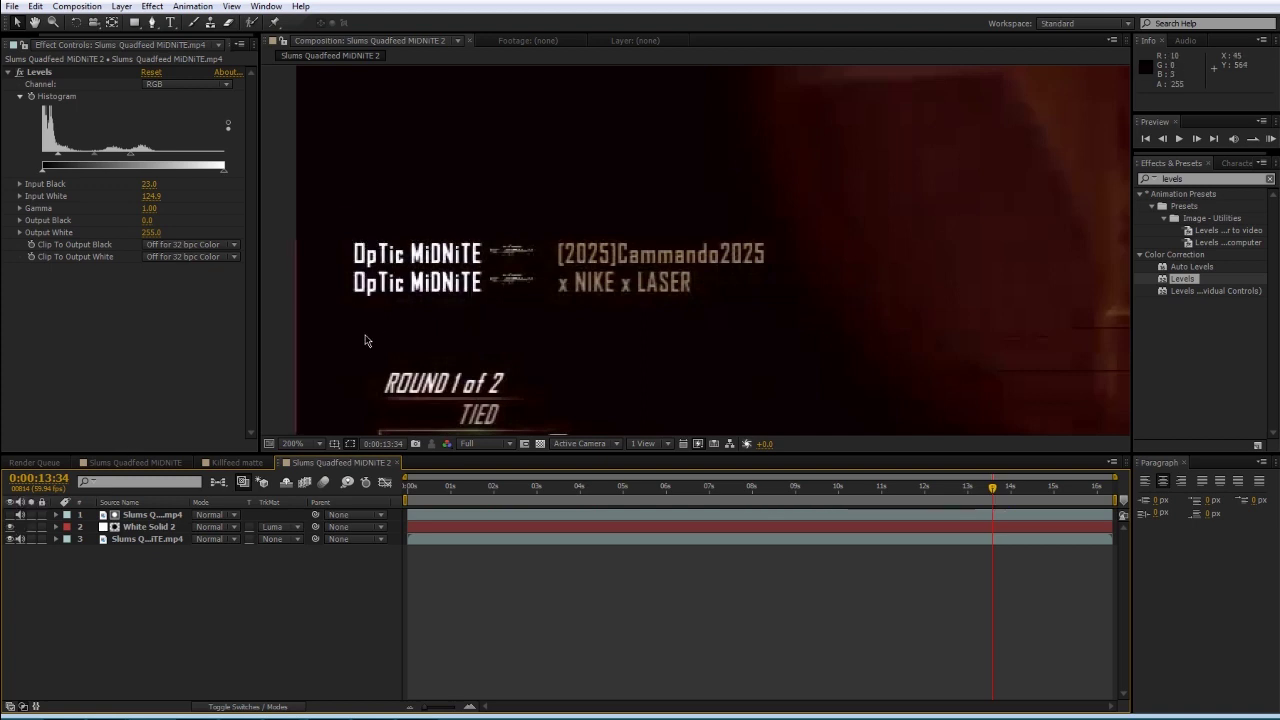
click(454, 257)
drag(454, 257, 621, 187)
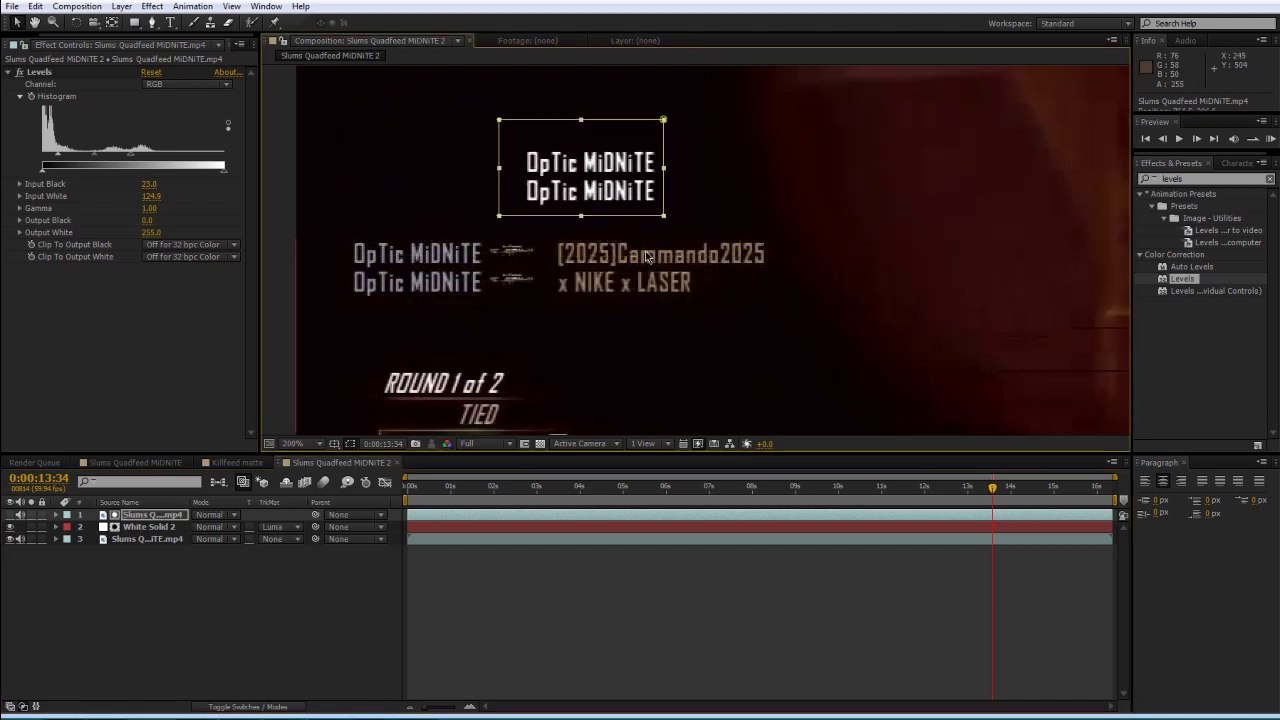
key(ctrl+z)
click(559, 567)
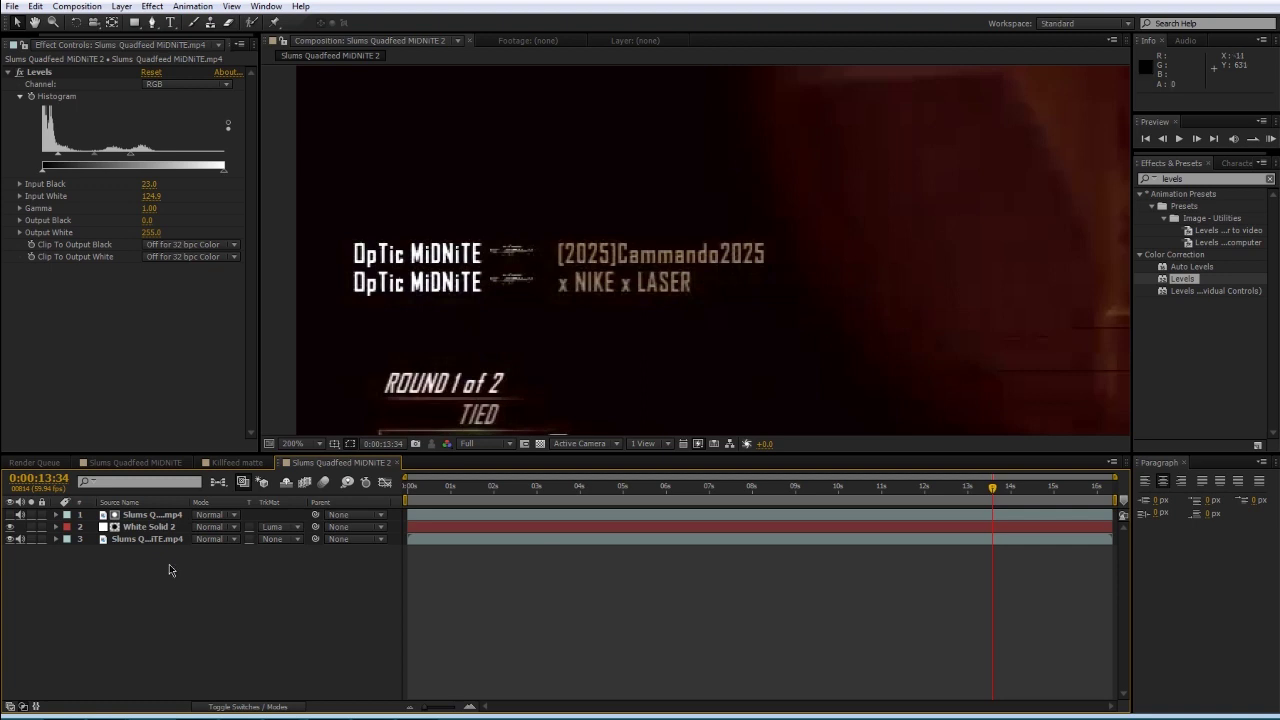
click(150, 514)
- Pre-compose the frozen names layer and White Solid 2 into a comp named 'Killfeed matte'
shift+click(151, 527)
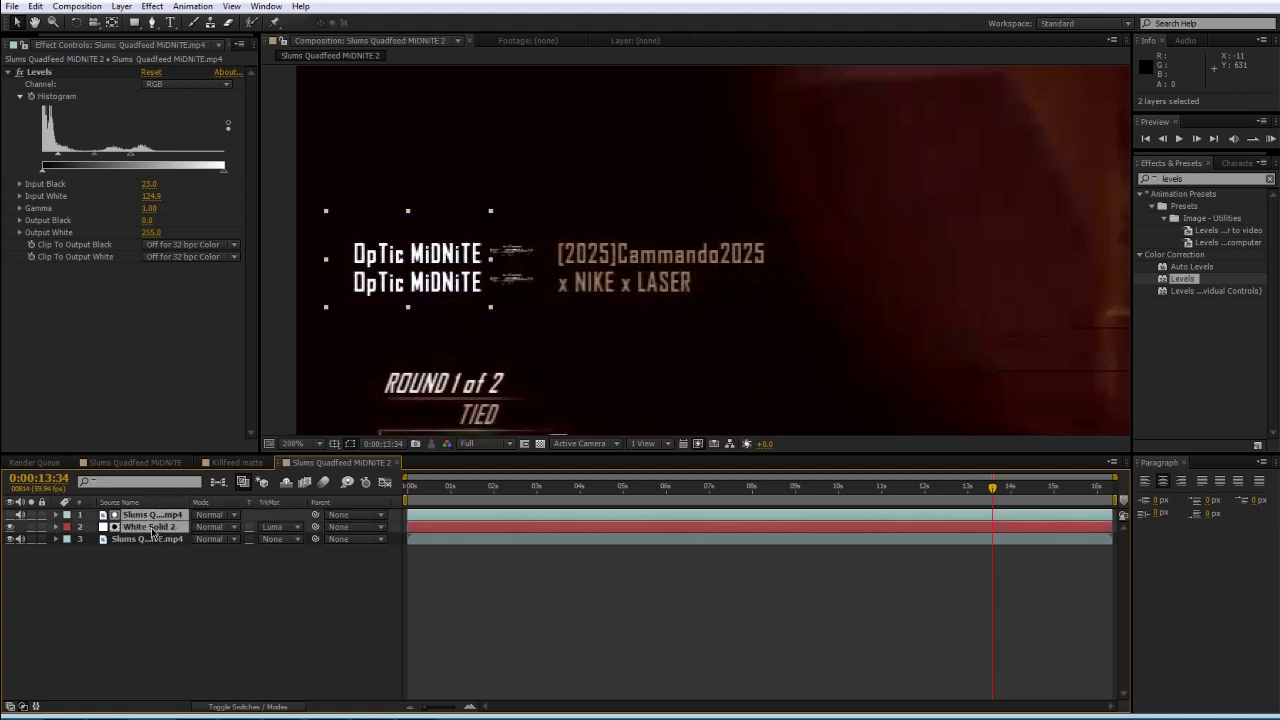
key(ctrl+shift+c)
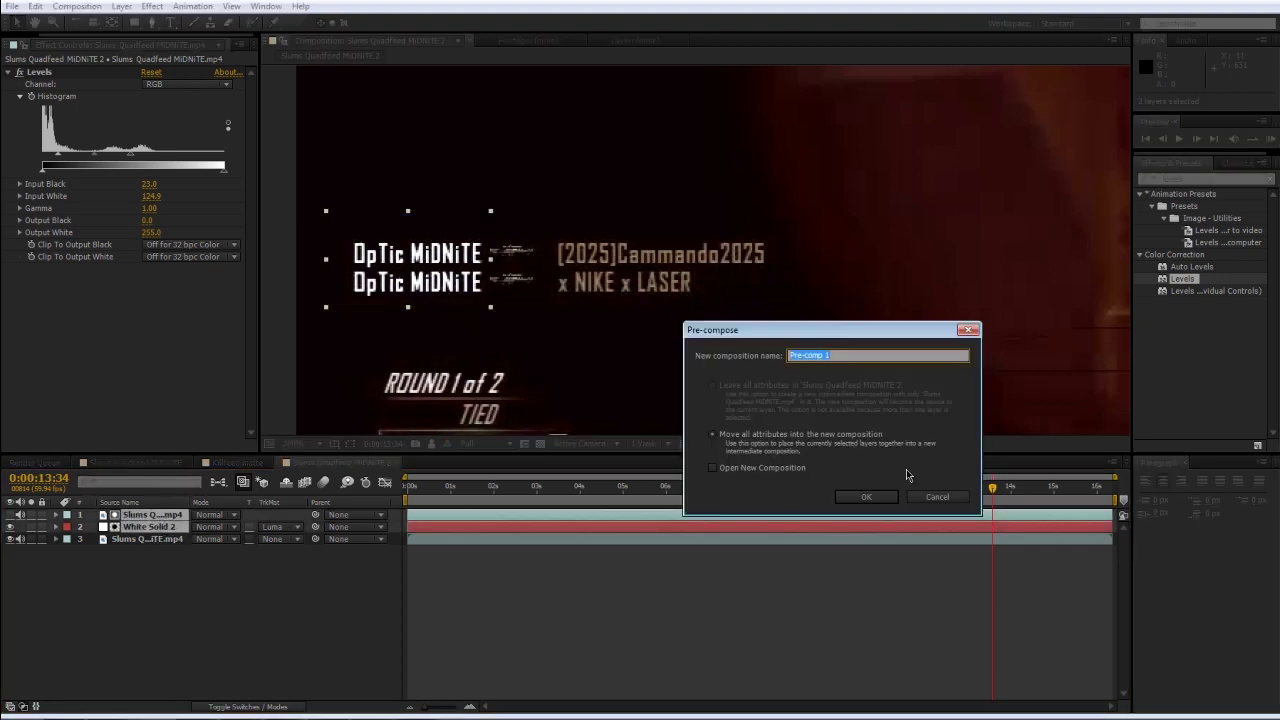
click(937, 497)
click(180, 625)
click(150, 515)
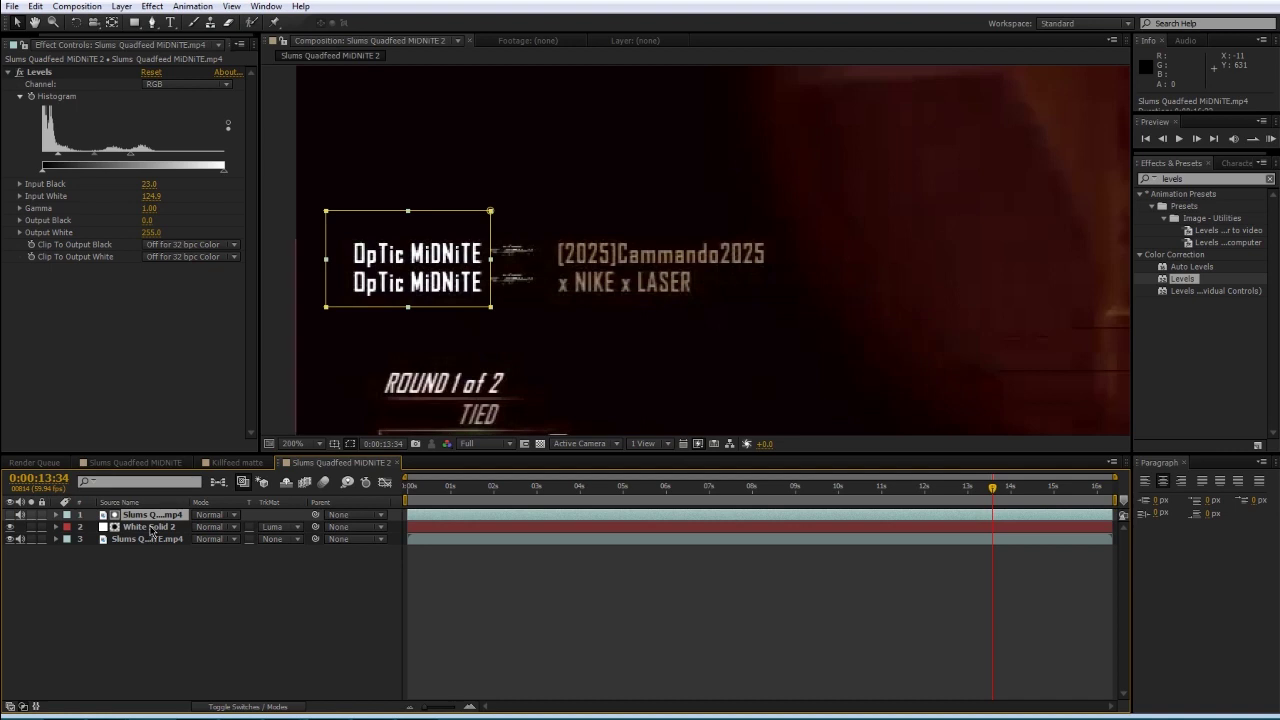
shift+click(150, 527)
click(121, 6)
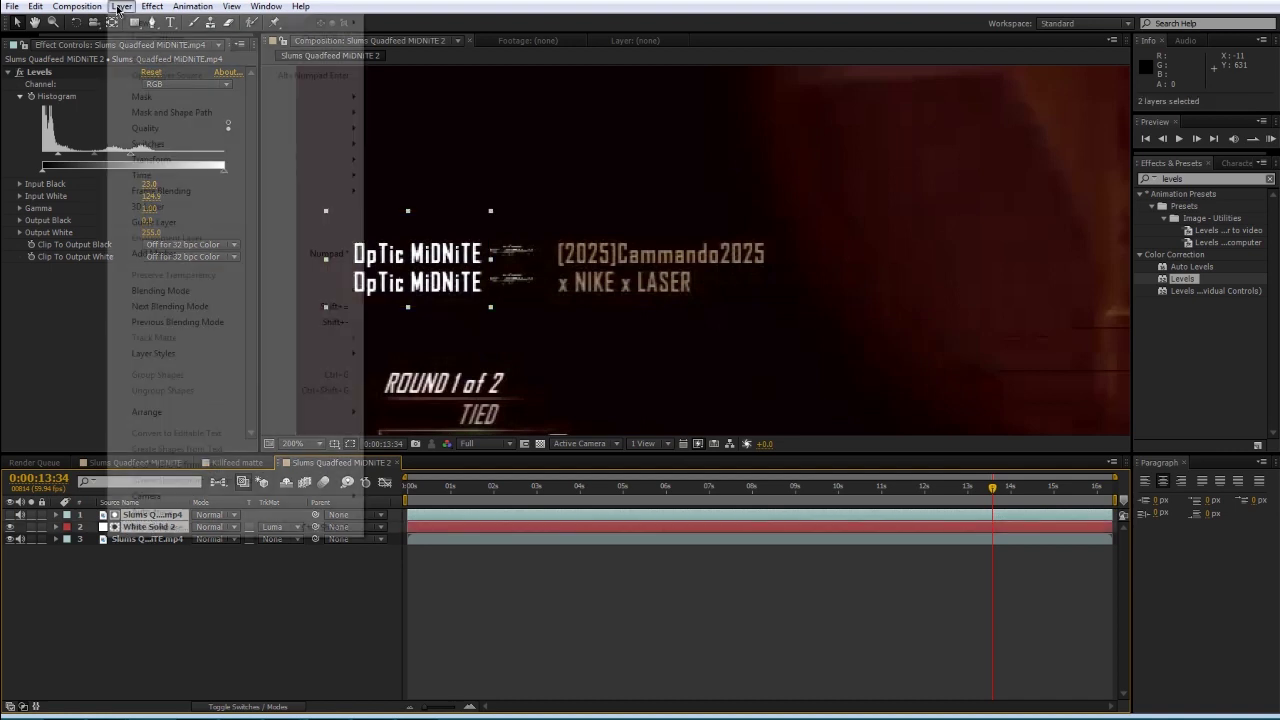
click(160, 526)
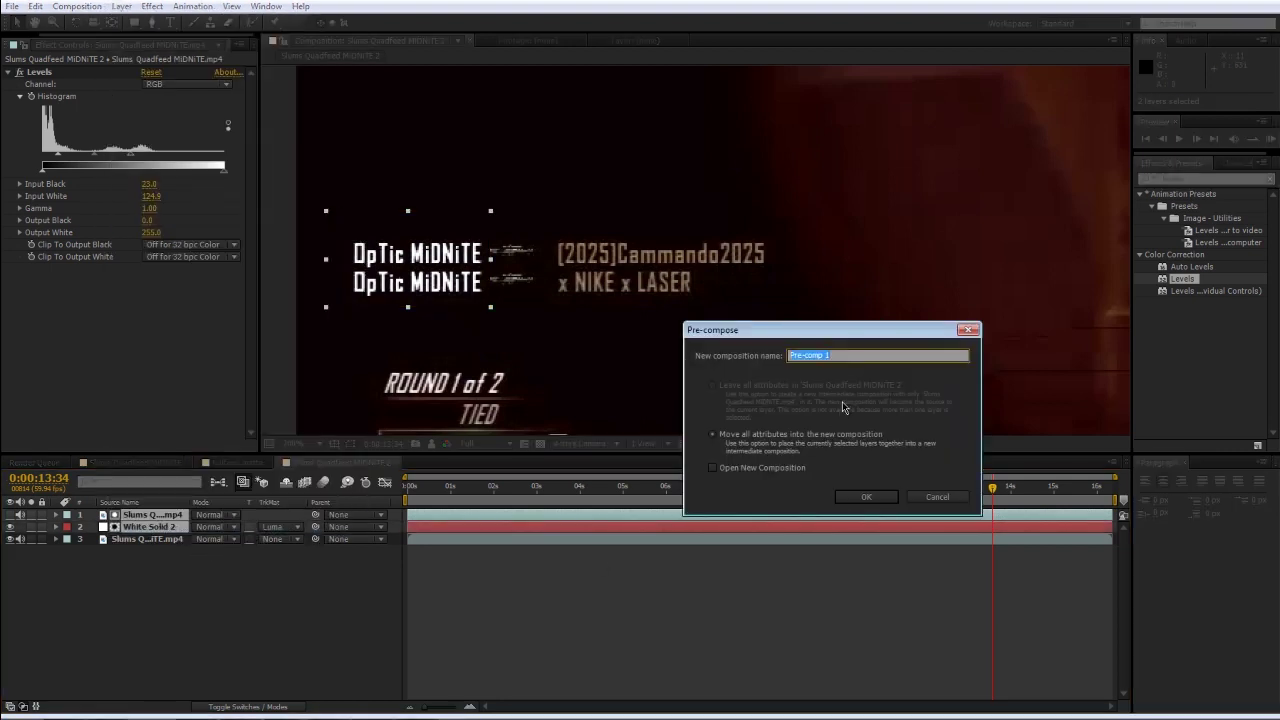
text(Killfeed matte)
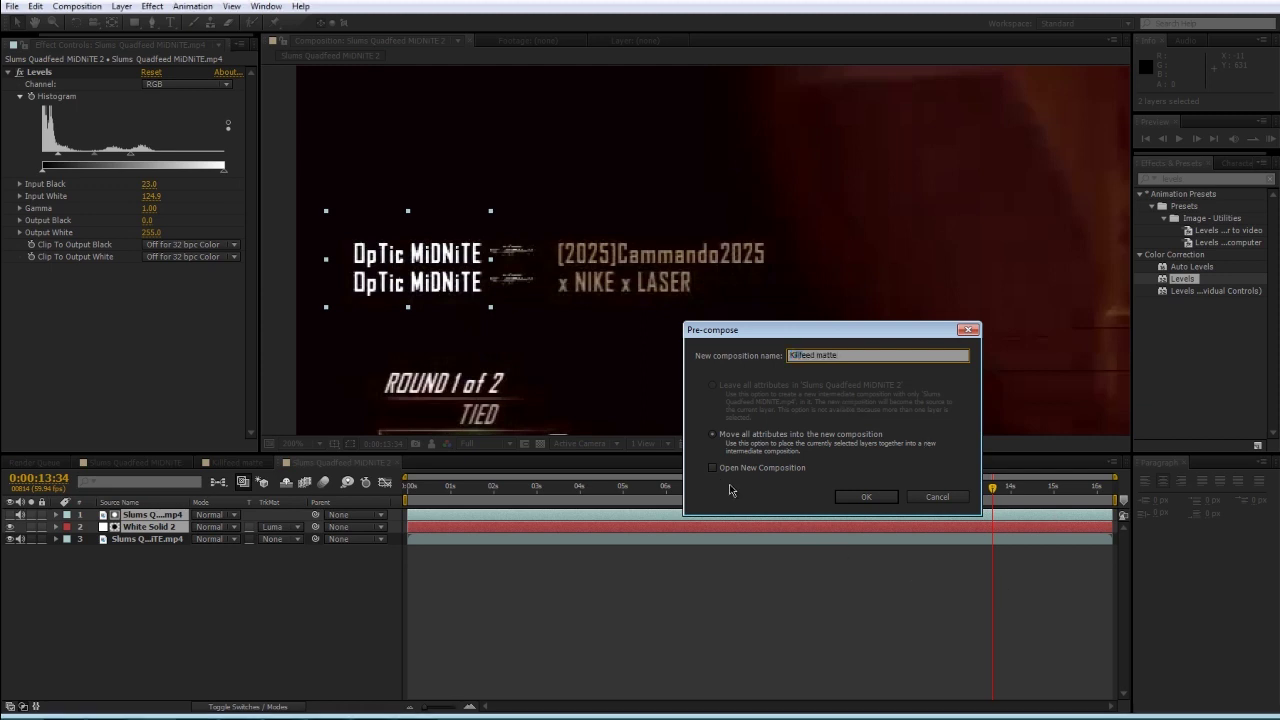
key(Return)
click(588, 624)
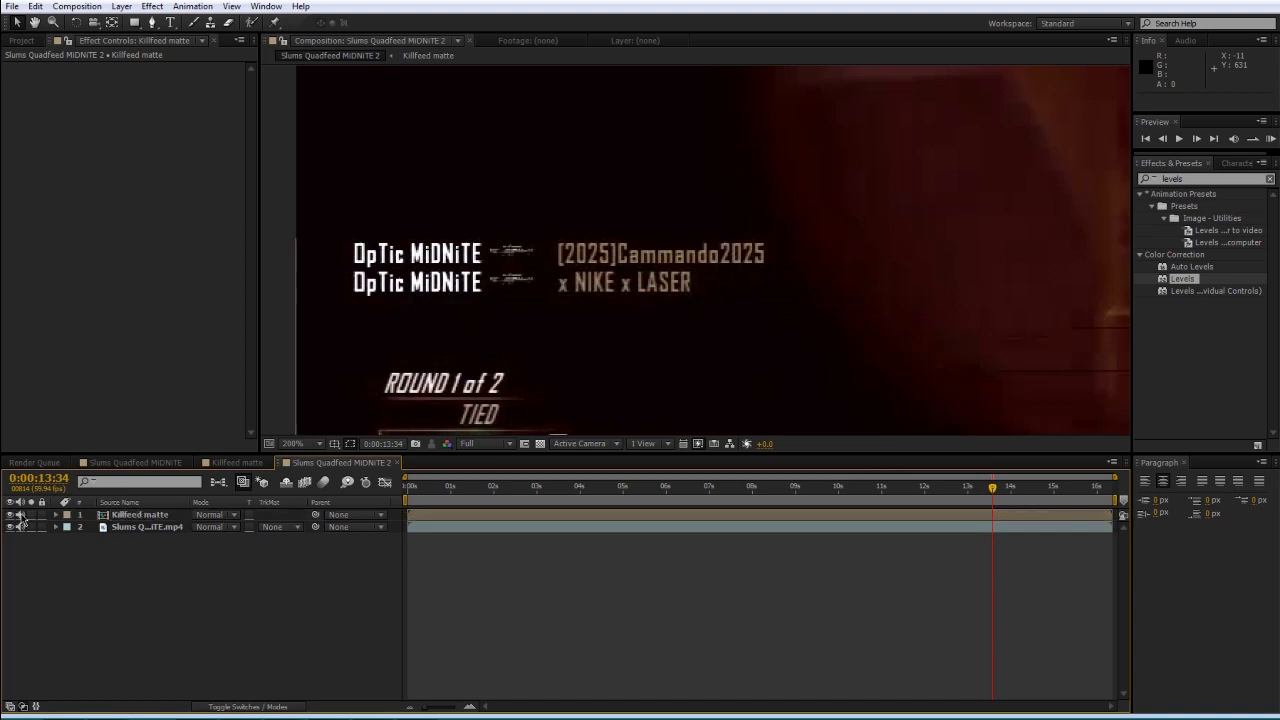
- At 0:00:09:52, duplicate the gameplay layer and freeze the copy on that frame
click(152, 527)
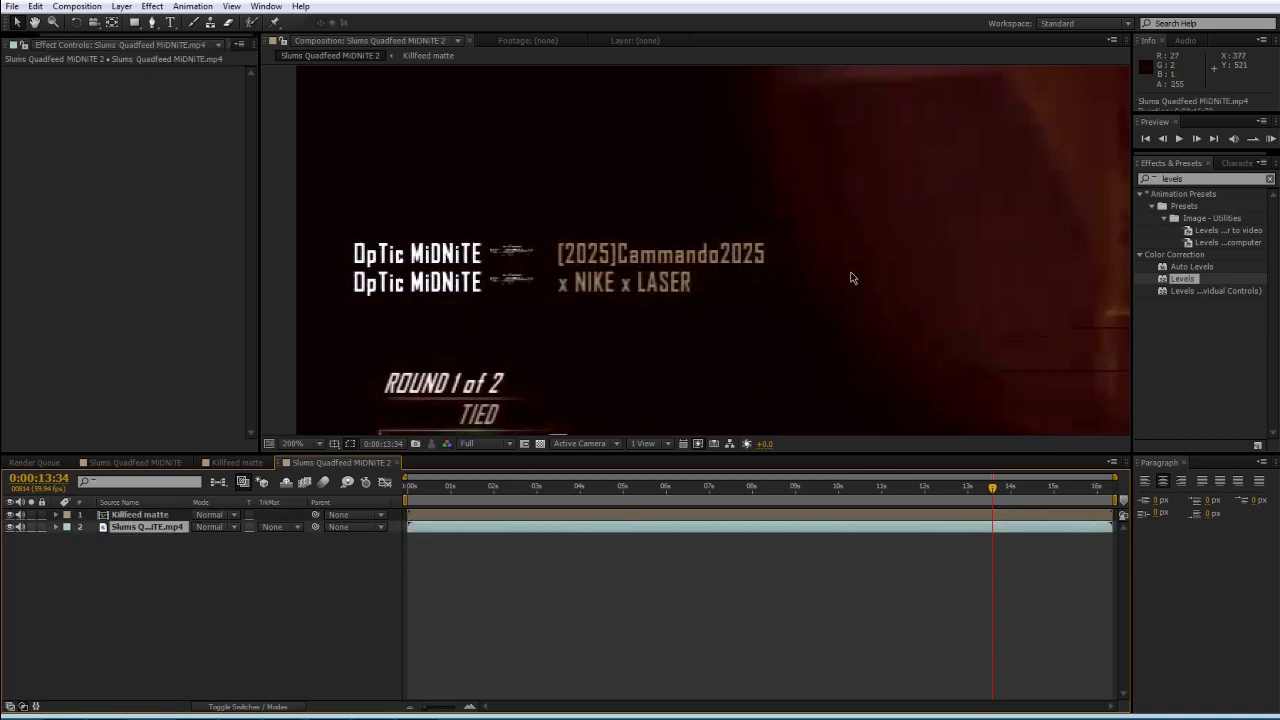
scroll(742, 278, down, 2)
scroll(742, 278, down, 2)
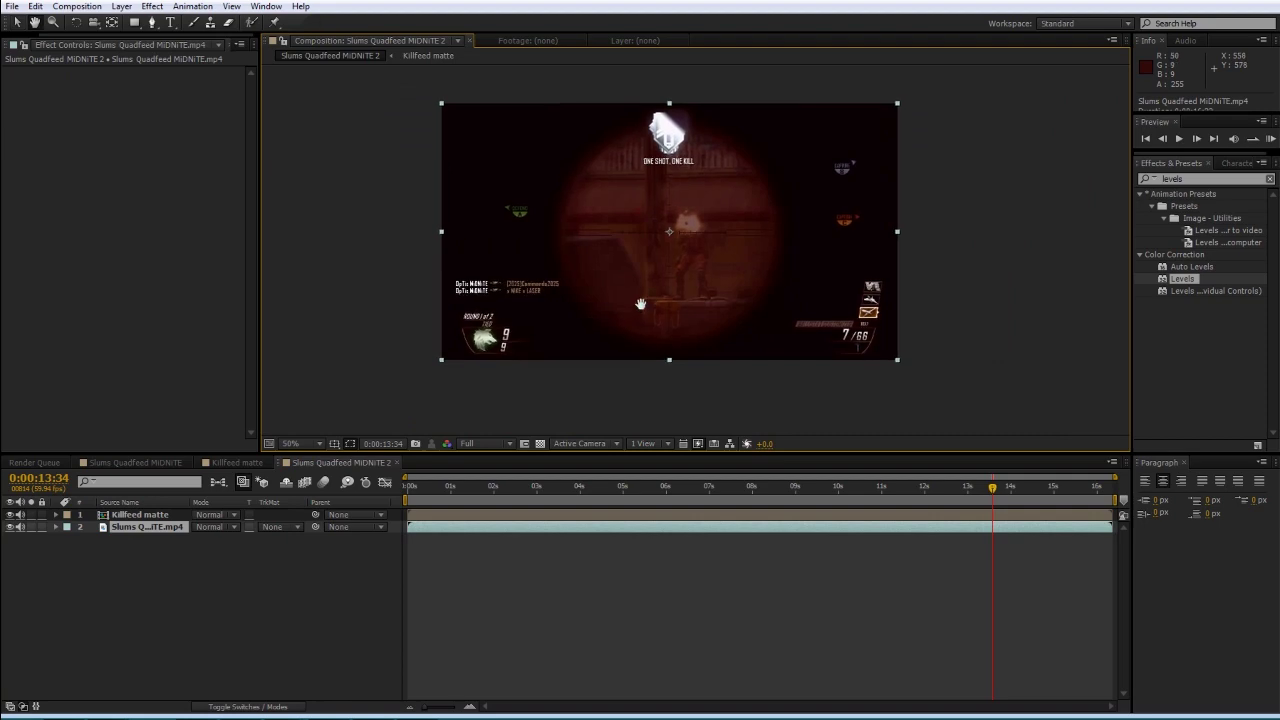
drag(886, 490, 835, 491)
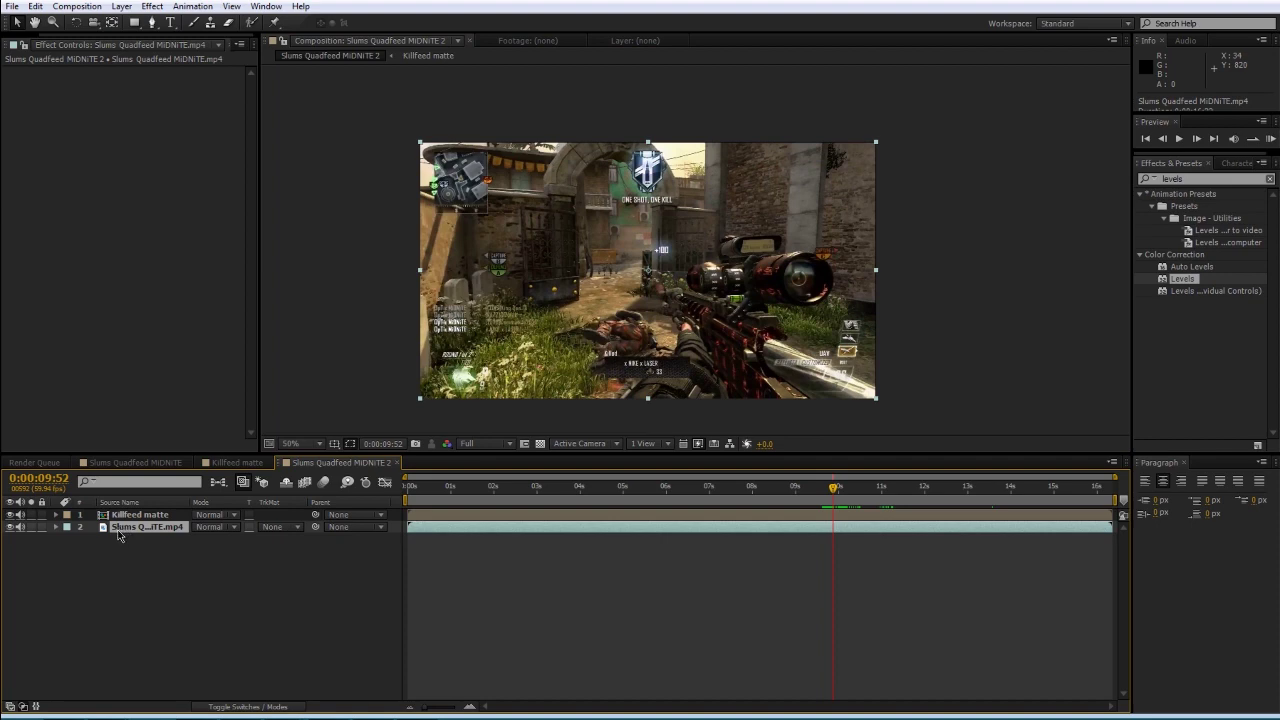
key(ctrl+d)
right_click(152, 530)
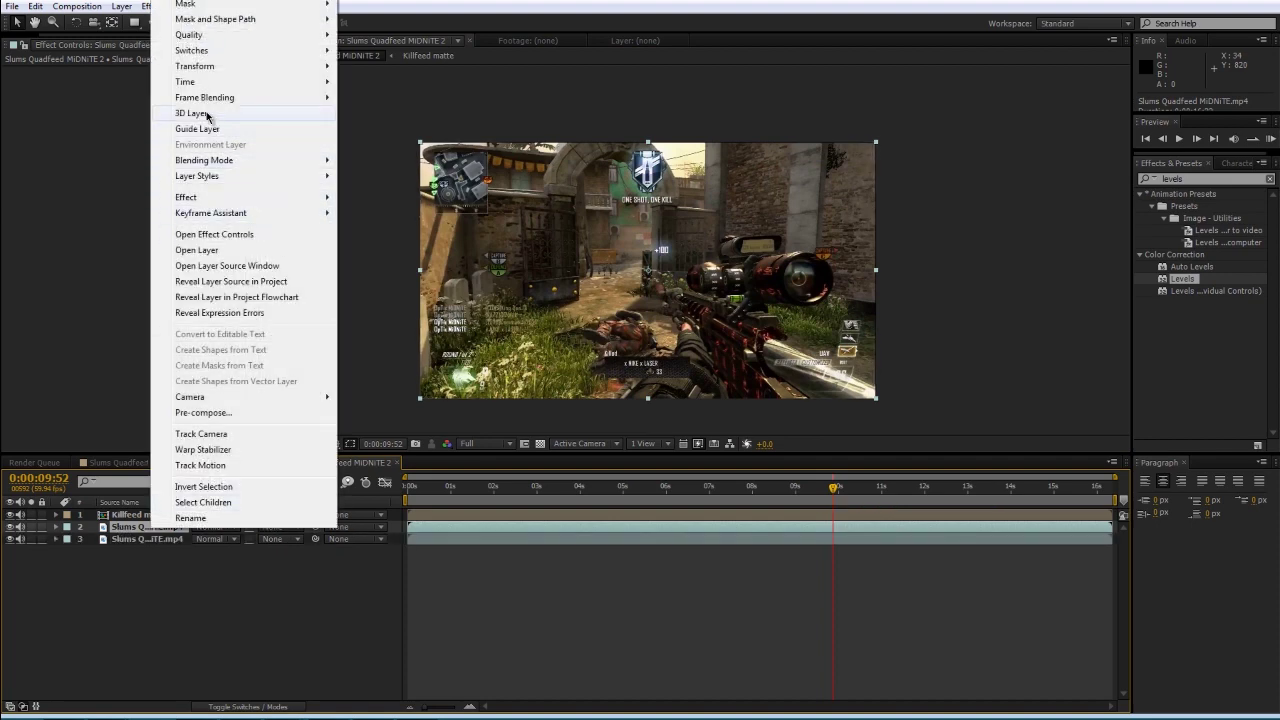
mouse_move(186, 82)
click(392, 127)
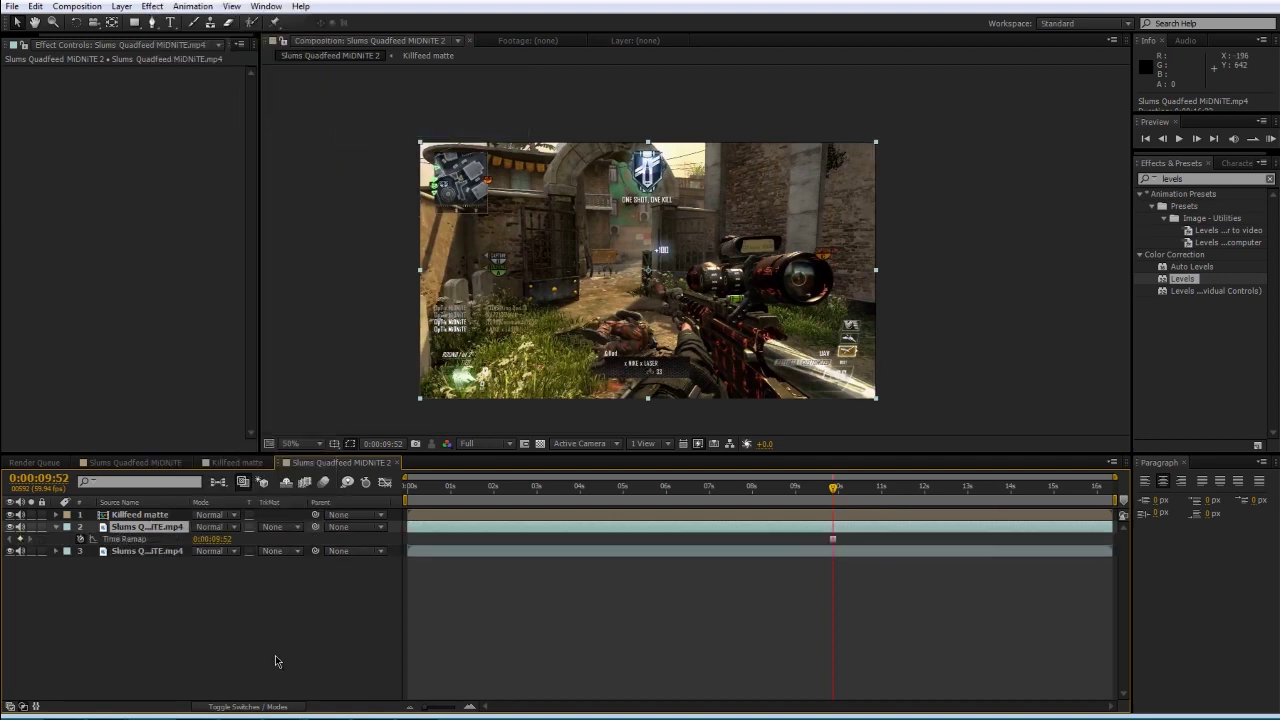
- Cut the frozen gameplay layer and paste it into the Killfeed matte precomp
click(277, 661)
click(147, 526)
click(35, 6)
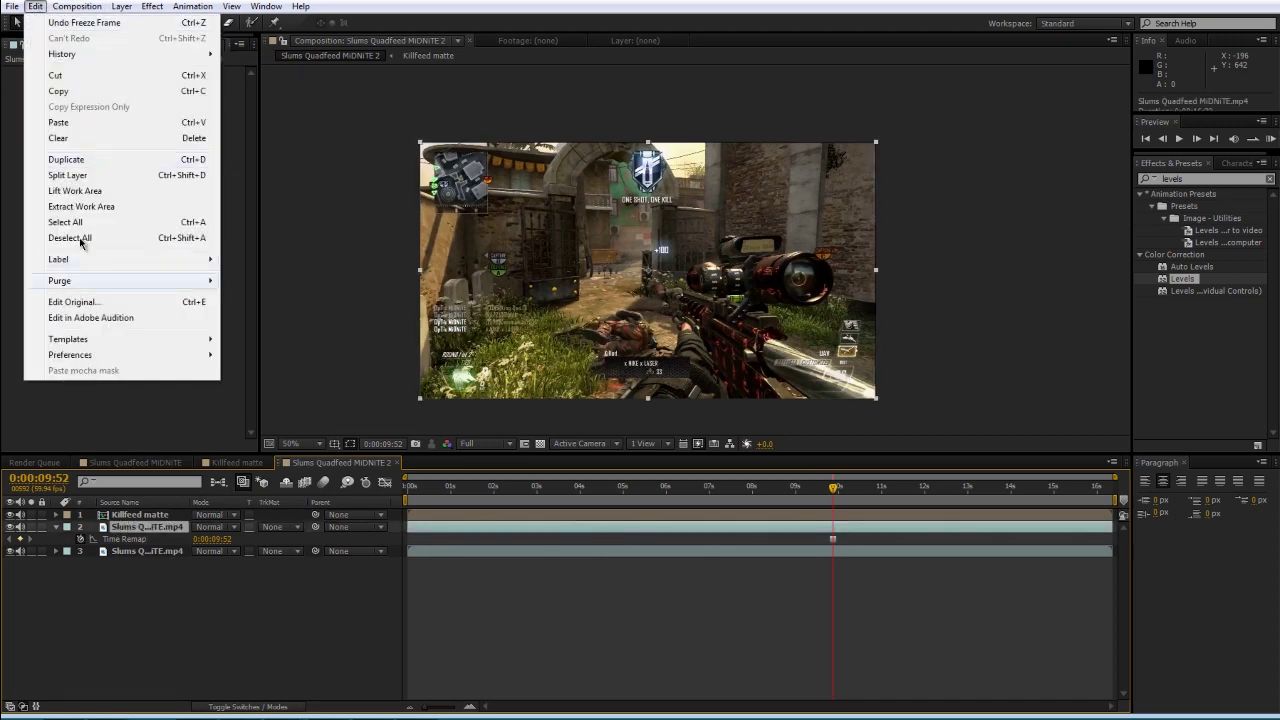
click(56, 75)
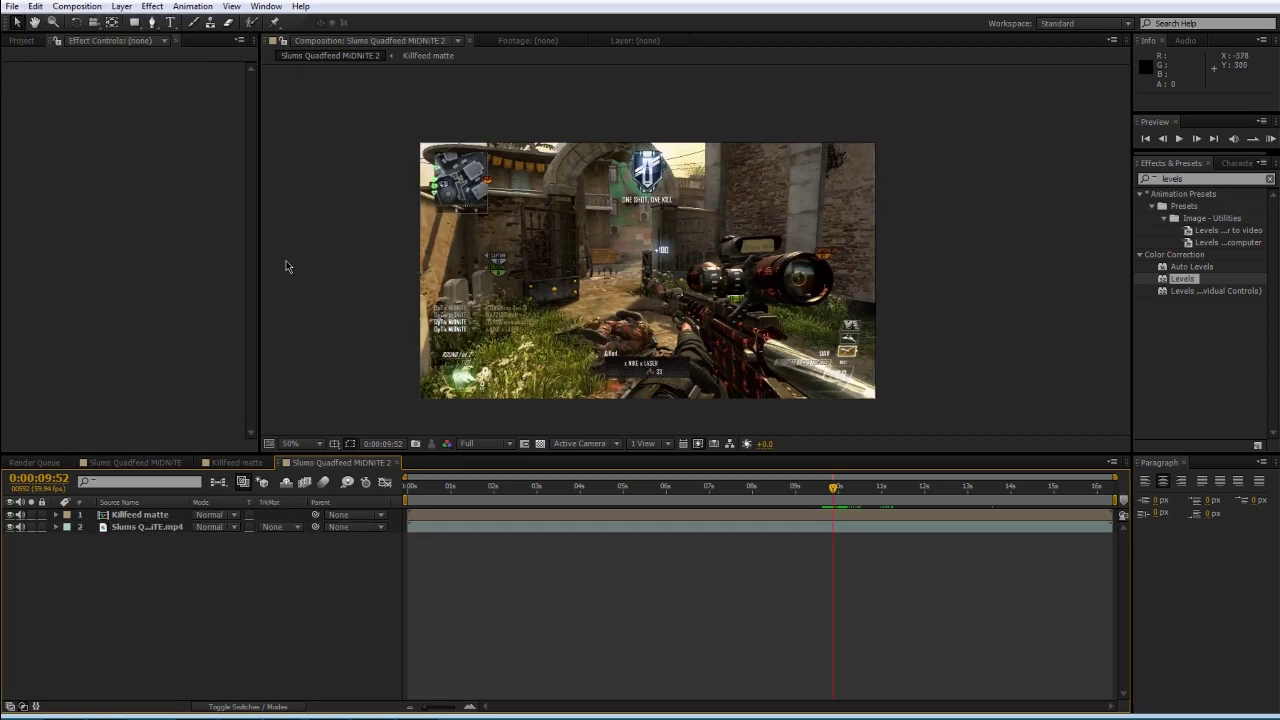
double_click(143, 517)
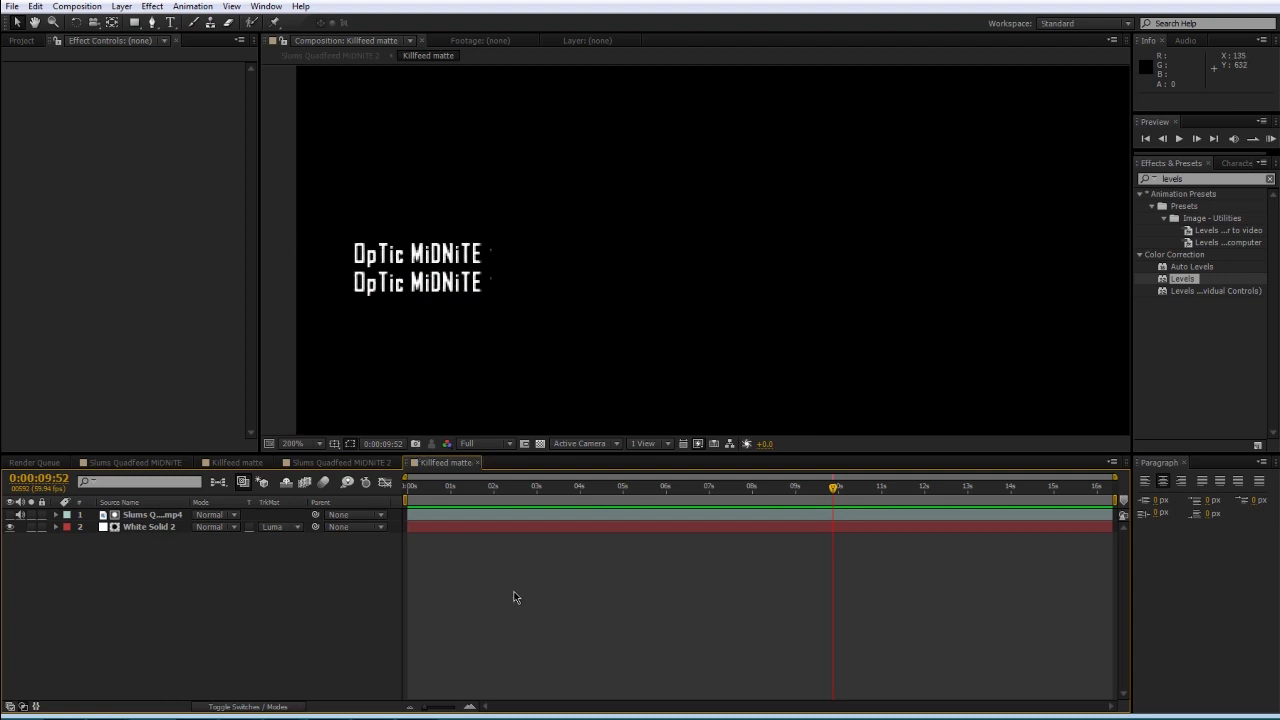
key(ctrl+v)
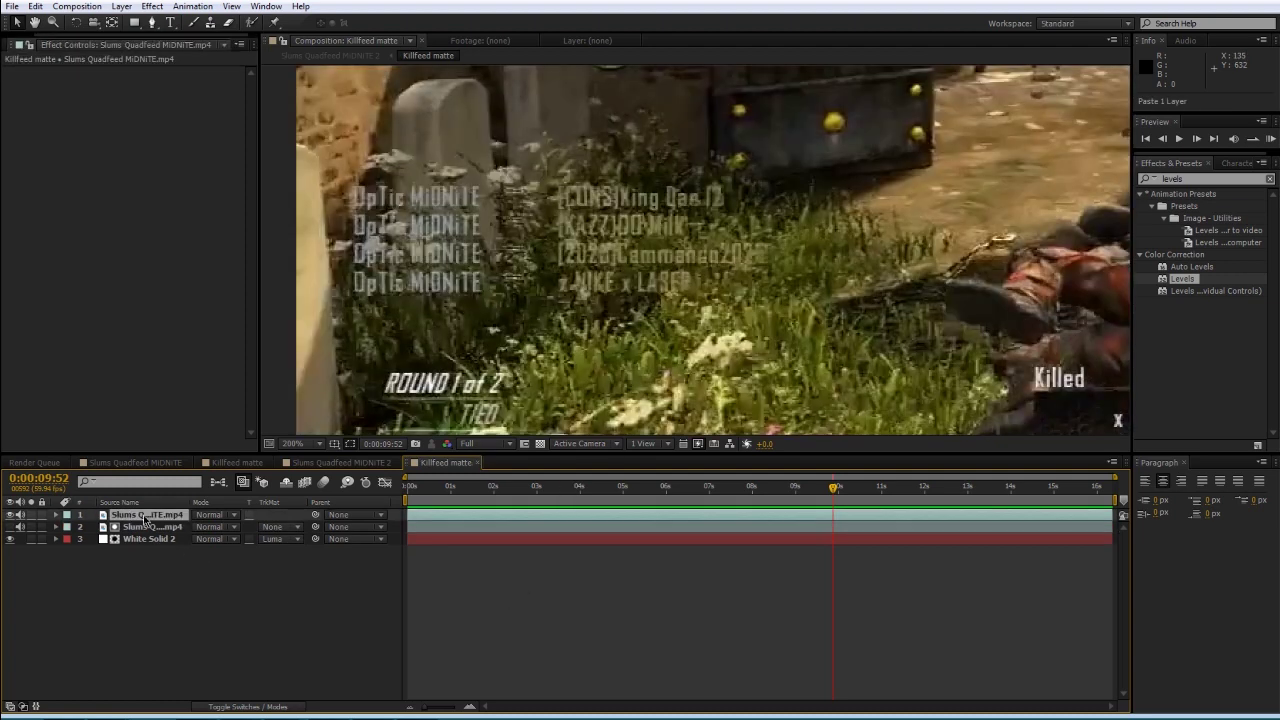
- Move the pasted frozen frame below the white solid and select the Levels footage and white solid pair
drag(148, 515, 131, 553)
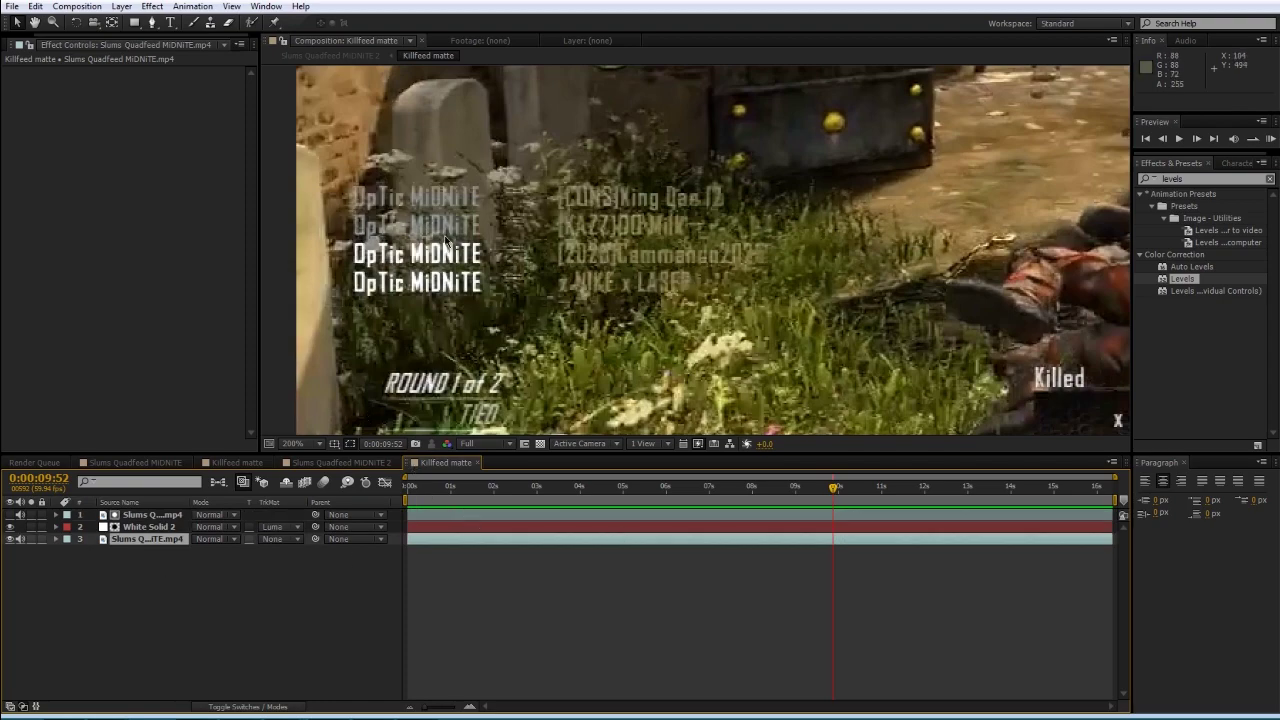
scroll(880, 296, up, 2)
drag(880, 296, 958, 306)
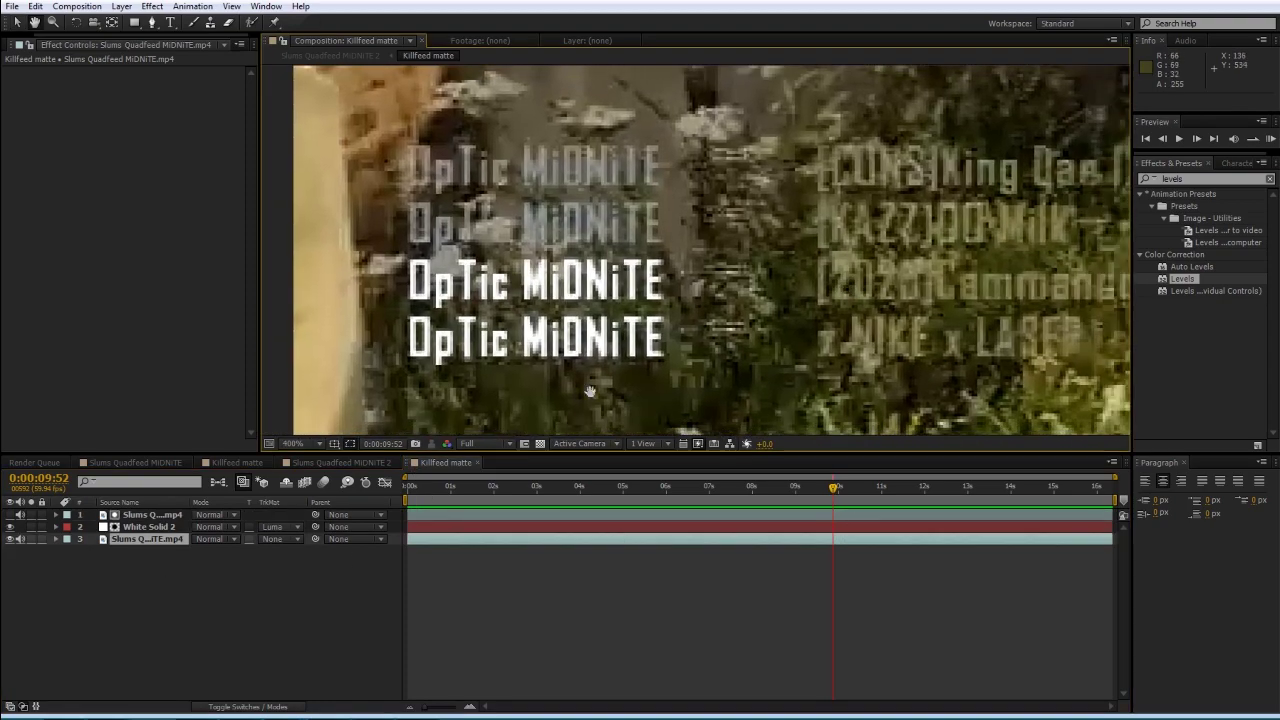
click(148, 514)
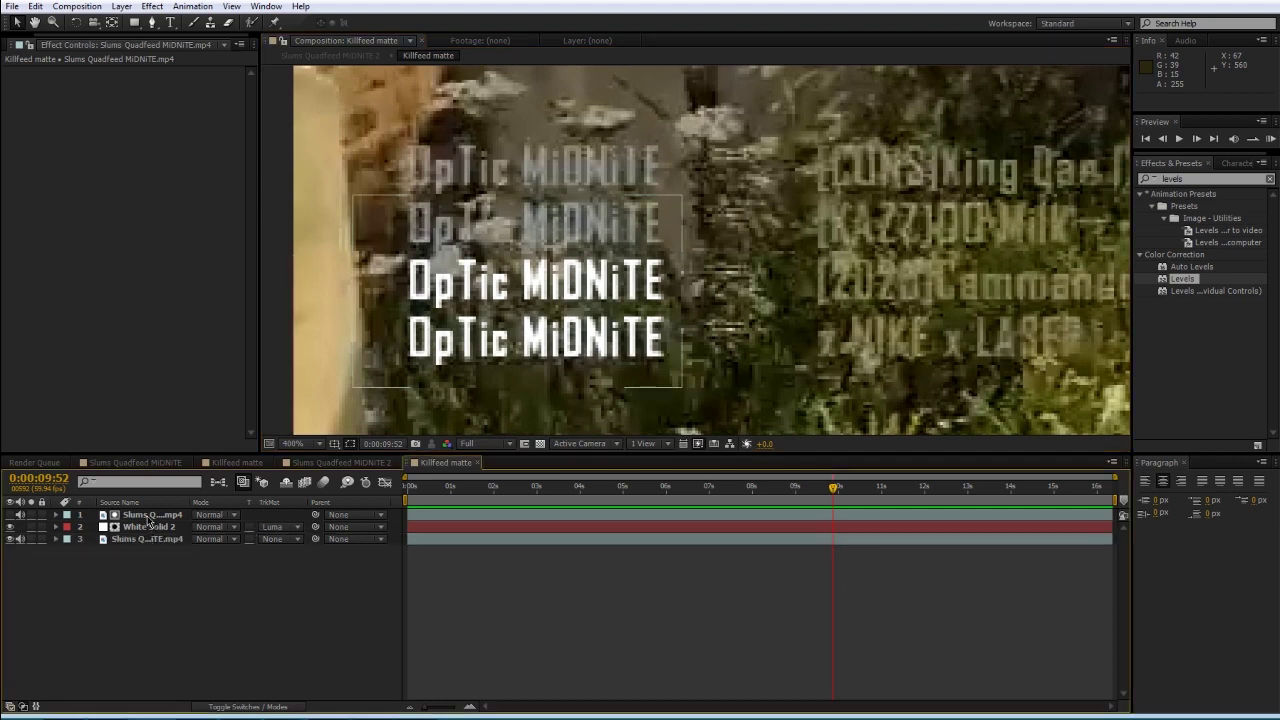
click(149, 516)
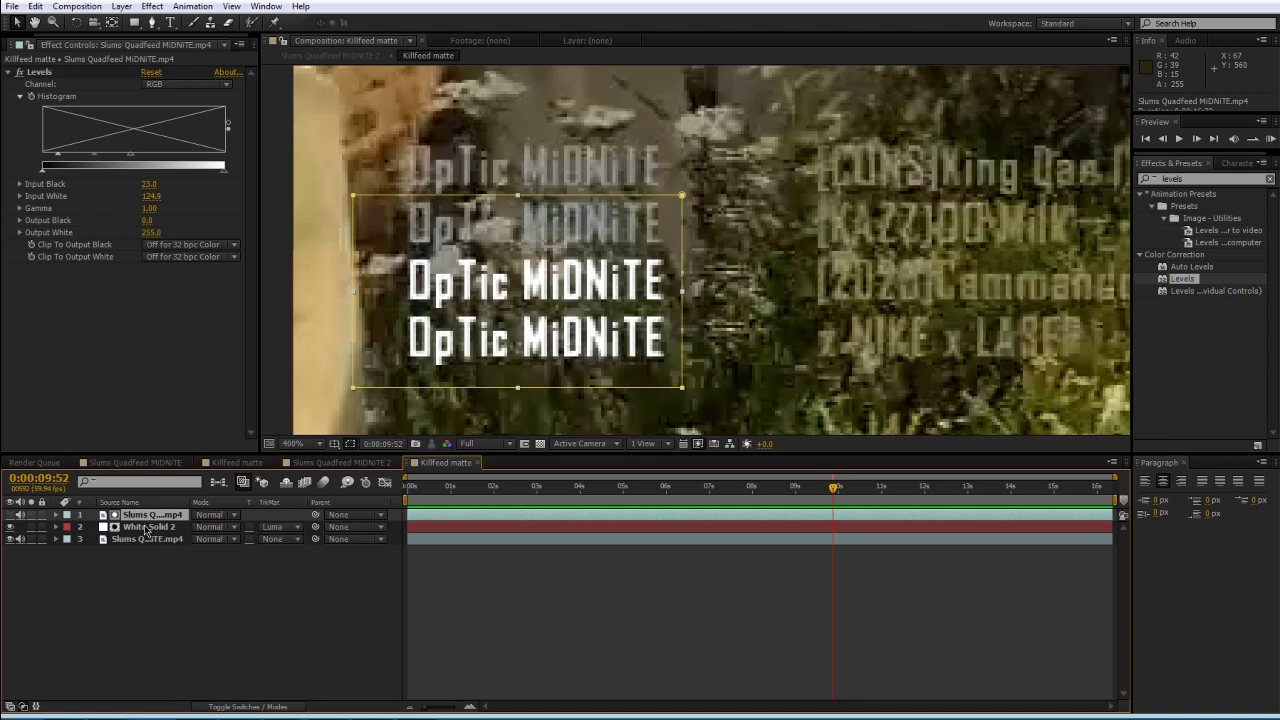
shift+click(147, 528)
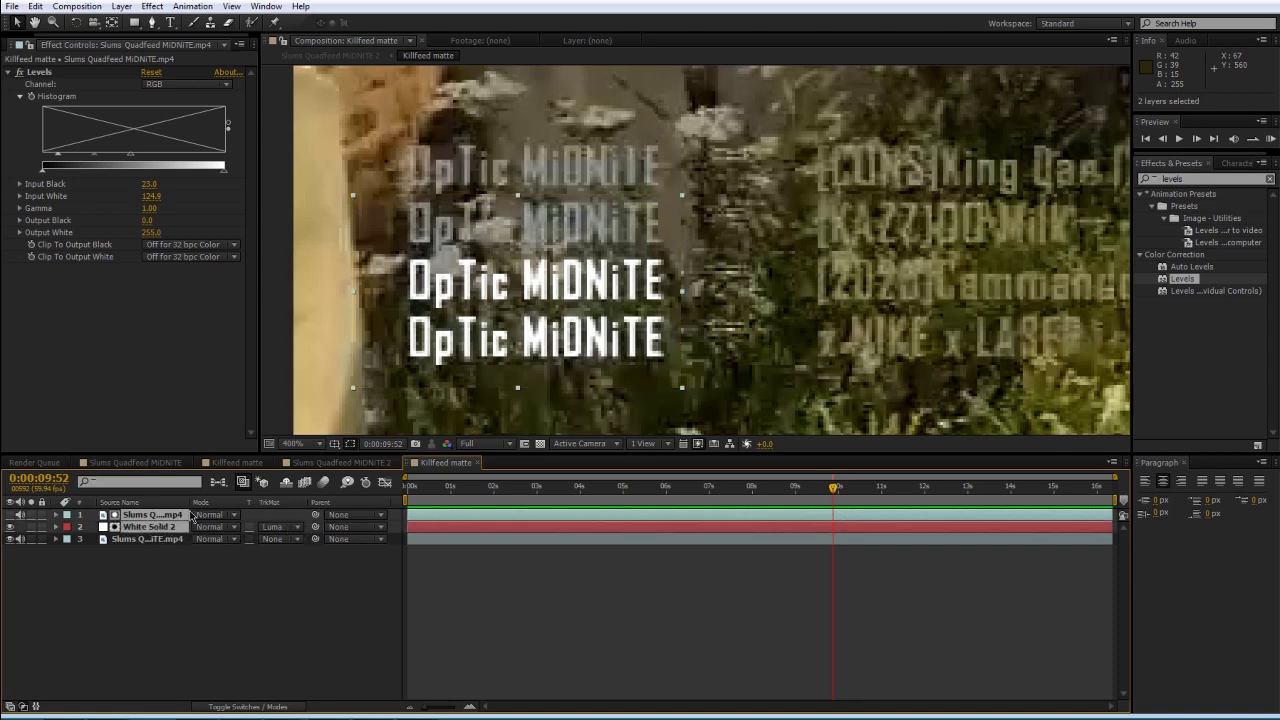
- Duplicate the footage and white solid pair and nudge the copy up over the top two names
key(ctrl+d)
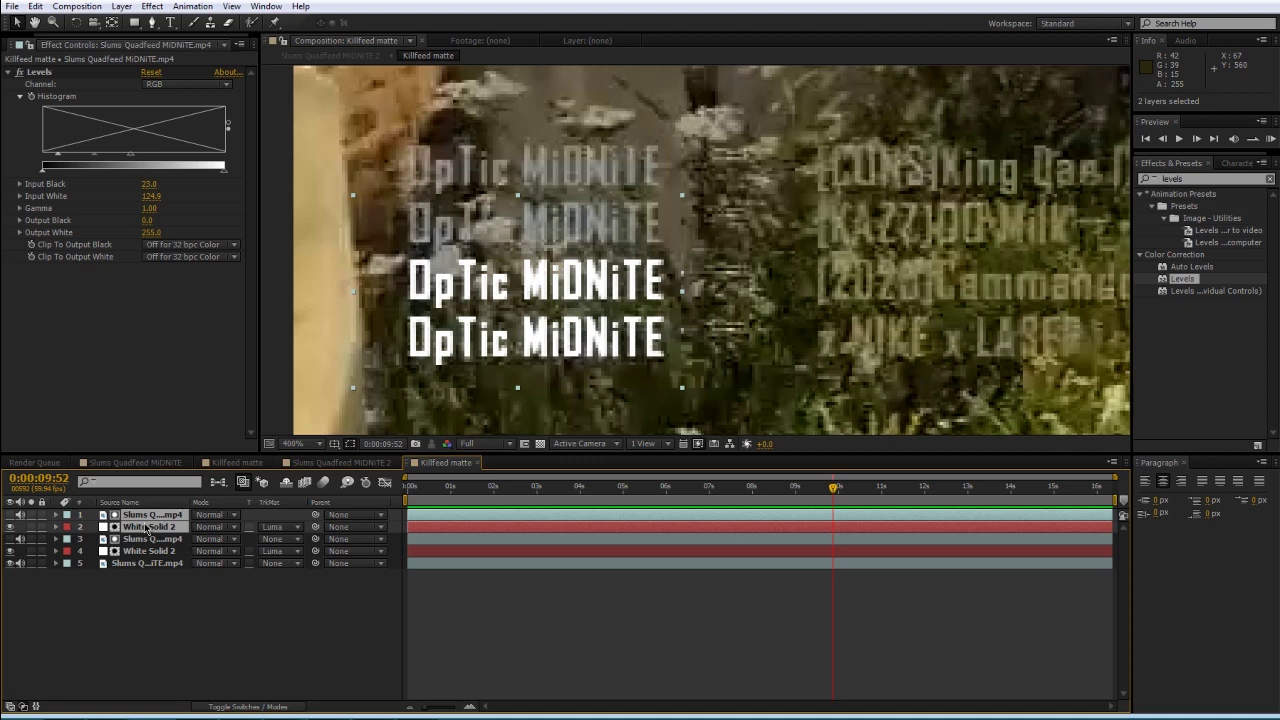
key(Up)
key(Up)
key(Up)
key(Up)
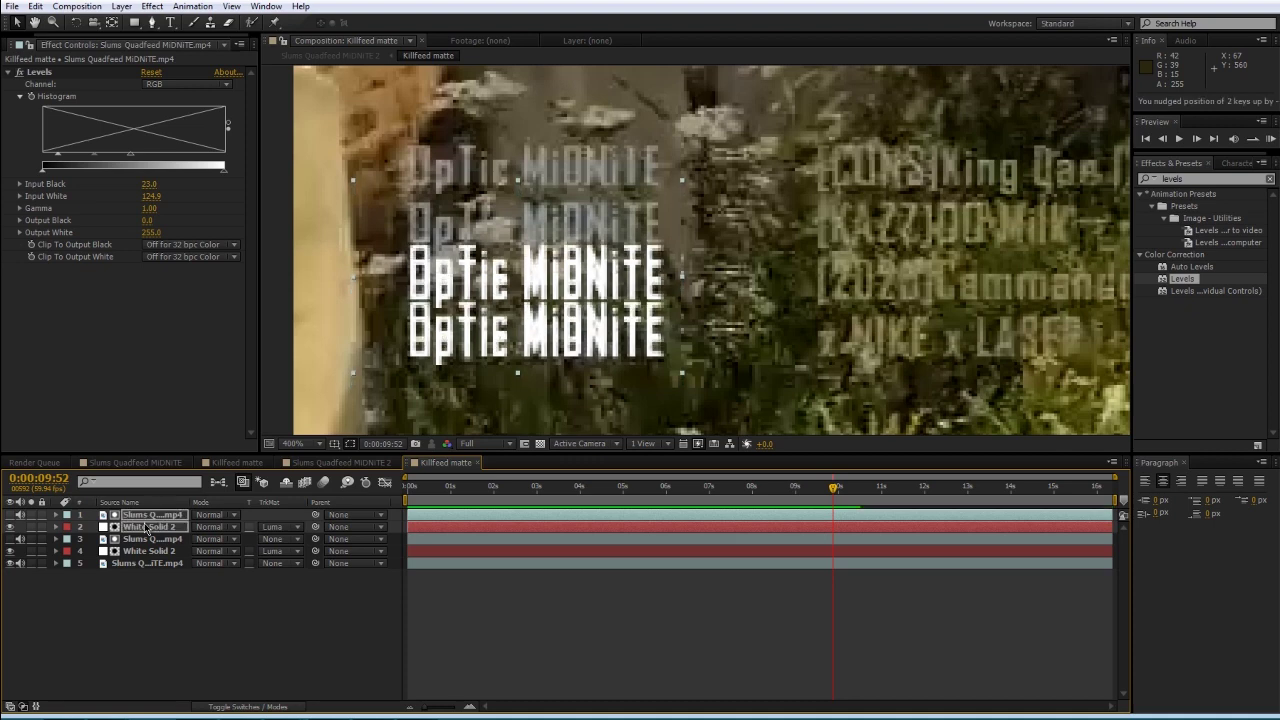
key(Up)
key(Up)
key(Up)
key(Up)
key(Up)
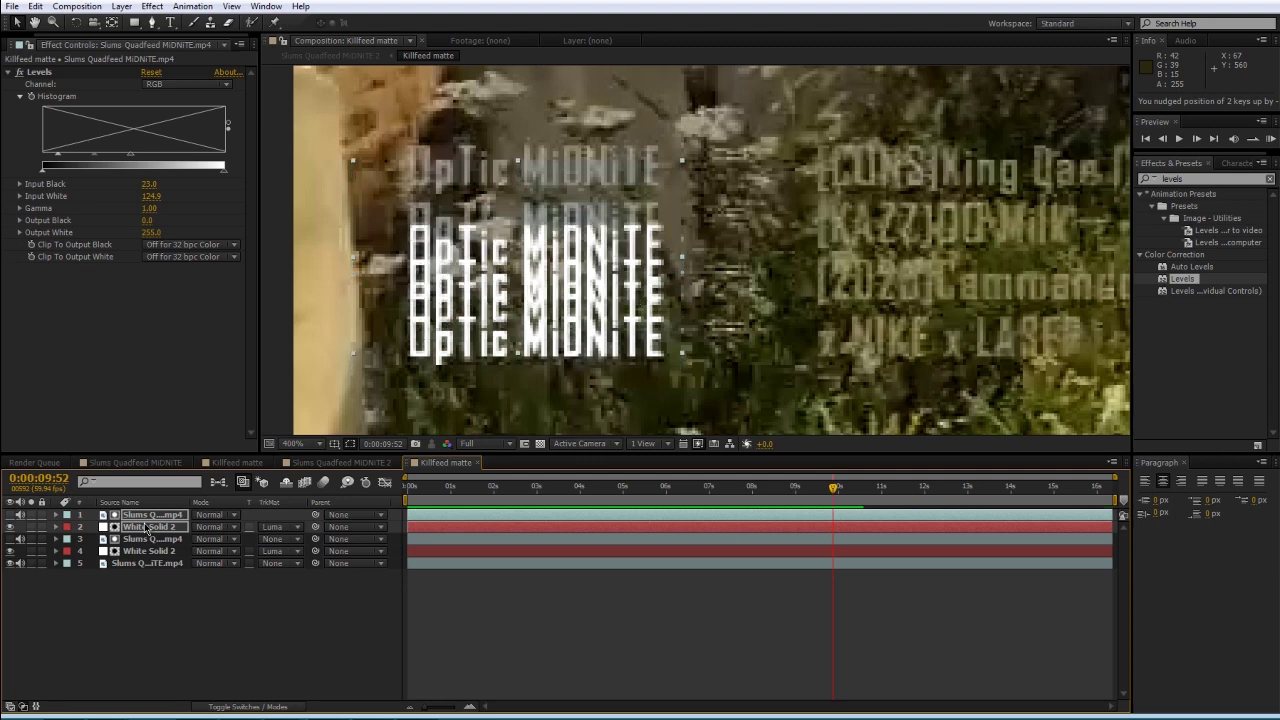
key(Up)
key(Up)
key(Up)
key(Up)
key(Up)
key(Up)
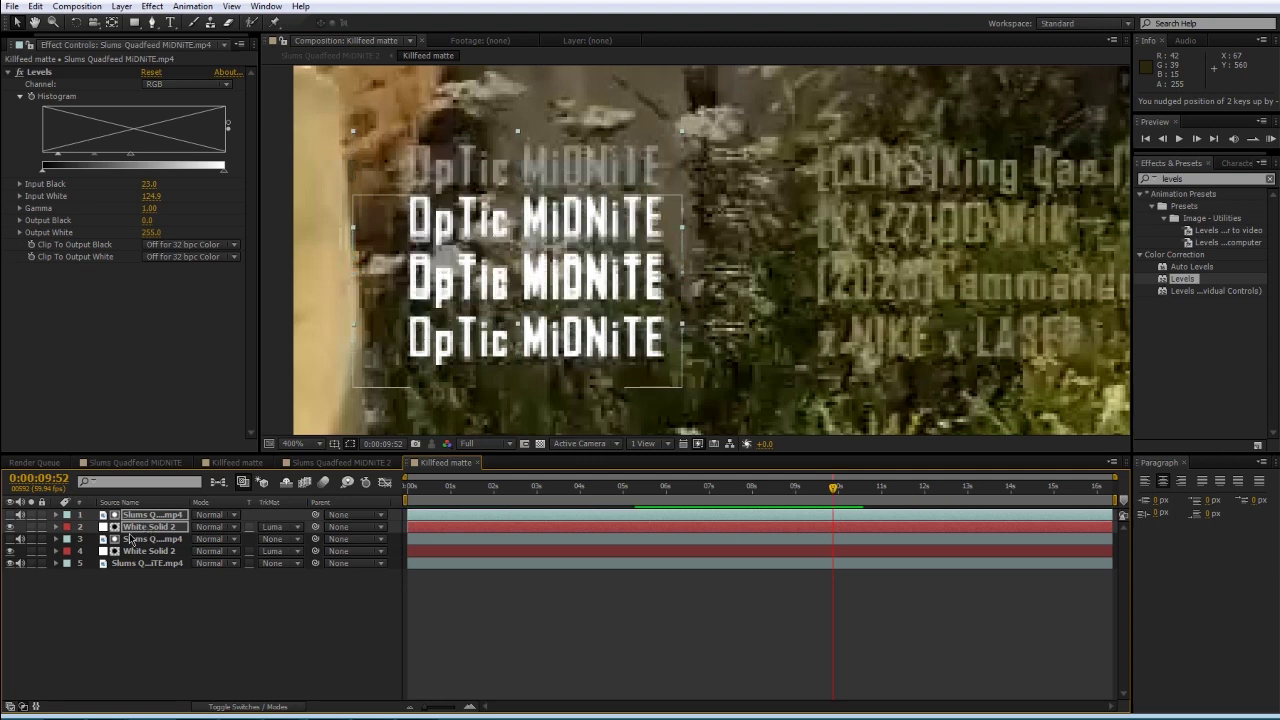
key(Up)
key(Up)
key(Up)
key(Up)
key(Up)
key(Up)
key(Up)
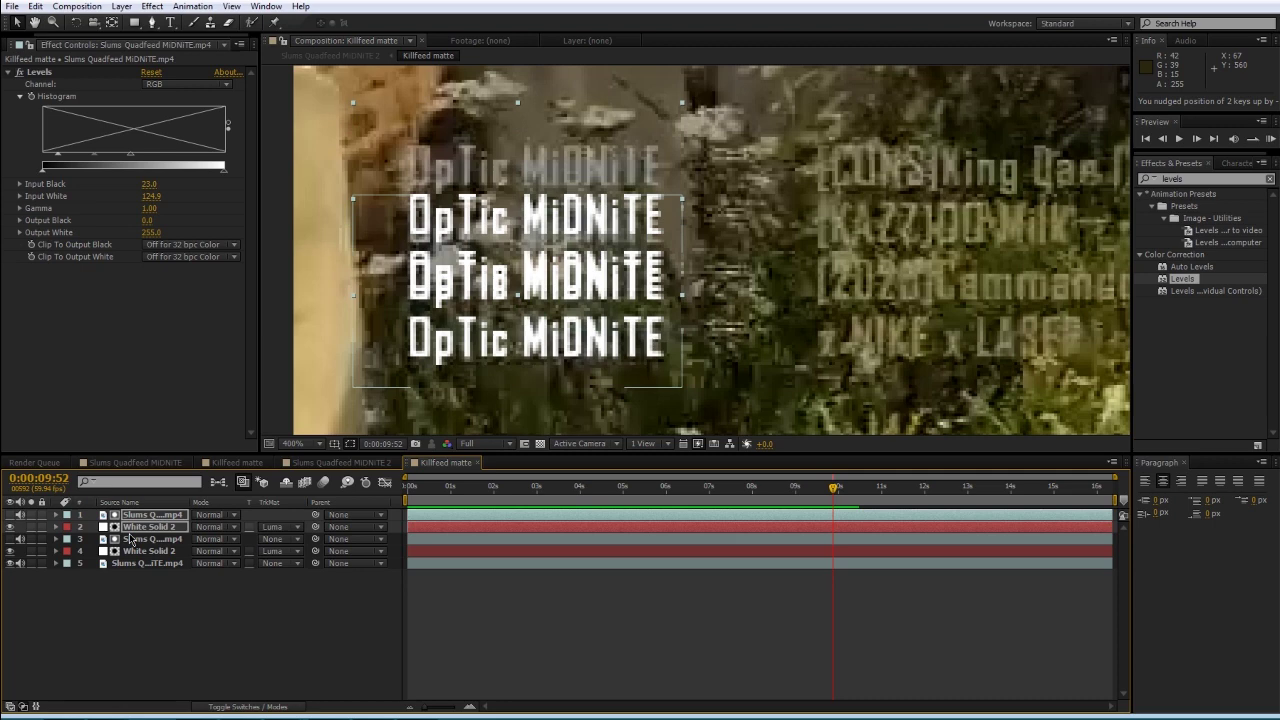
key(Up)
key(Up)
key(Up)
key(Up)
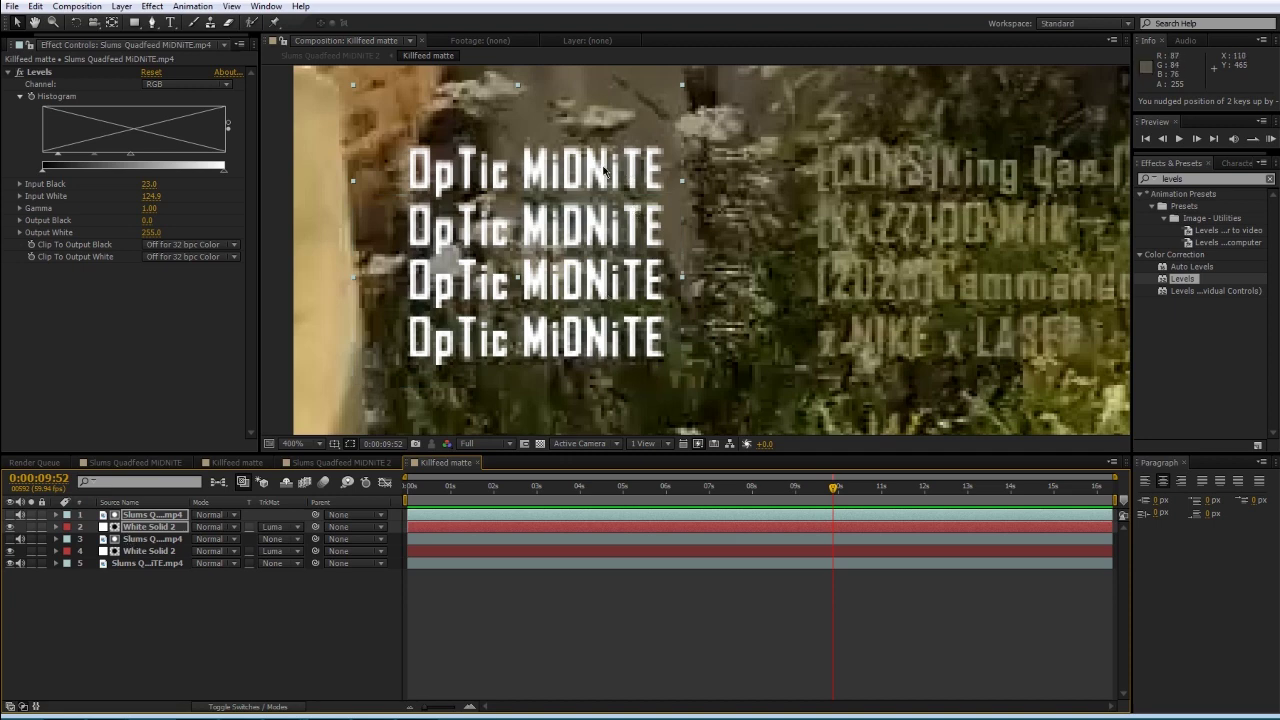
- Delete the bottom gameplay footage layer from Killfeed matte
click(491, 644)
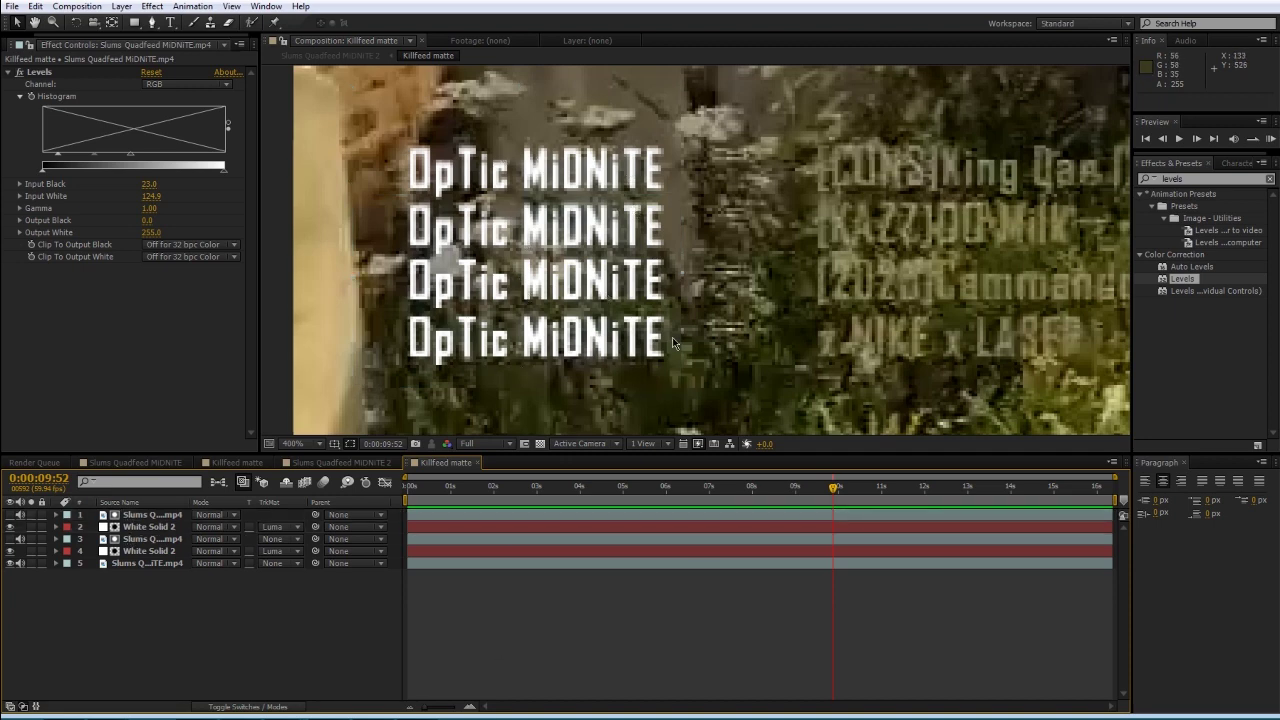
click(155, 566)
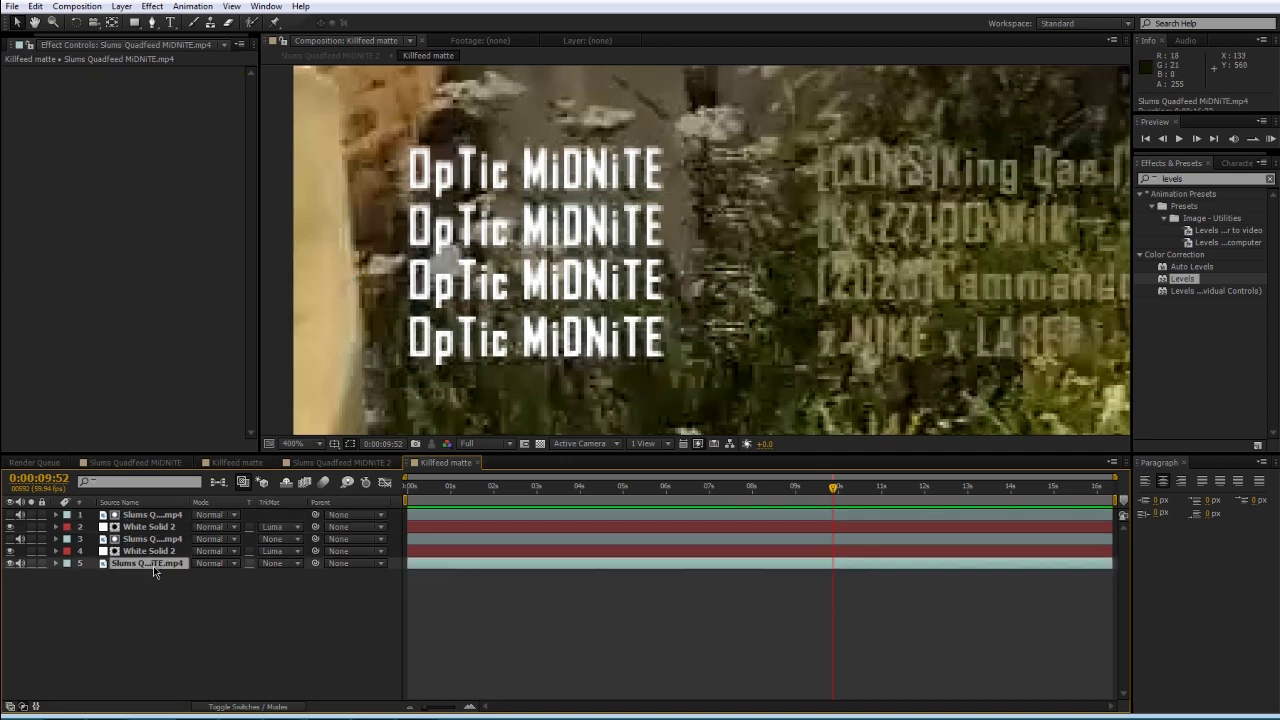
key(Delete)
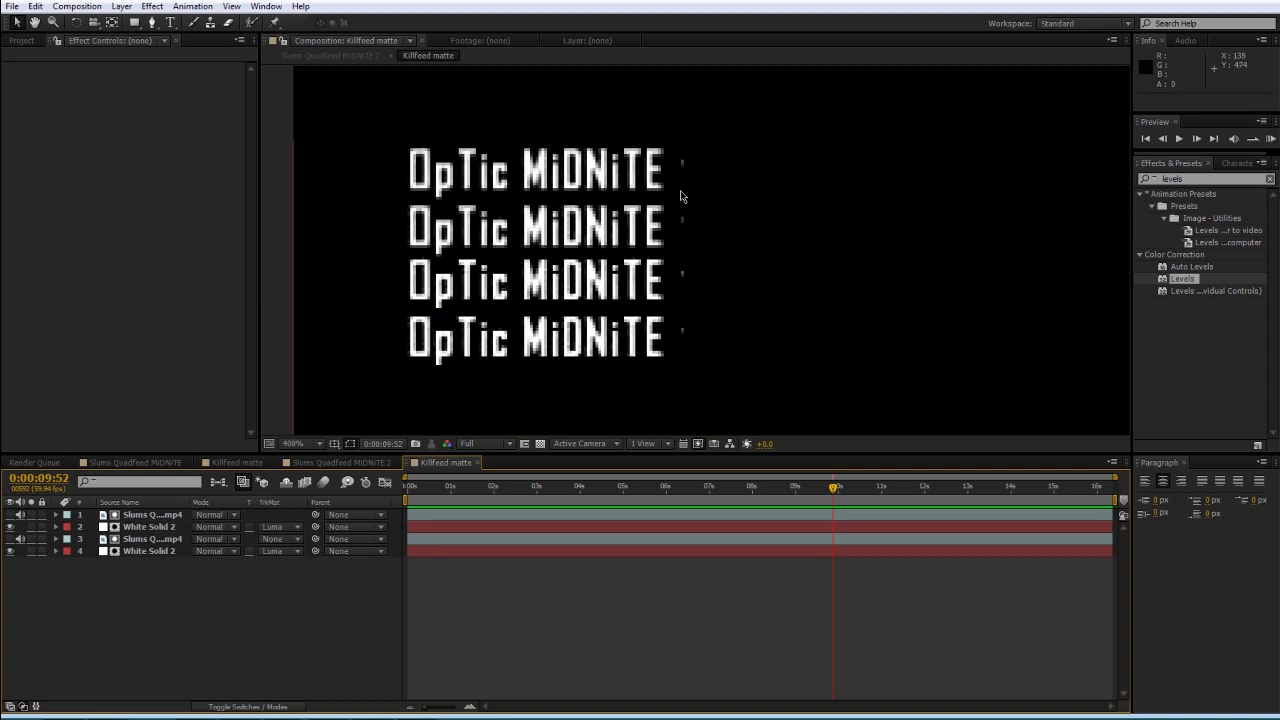
- Pull the lower name layer's mask right edge slightly left, check the top layer's mask, then return to Slums Quadfeed MiDNiTE 2
click(150, 551)
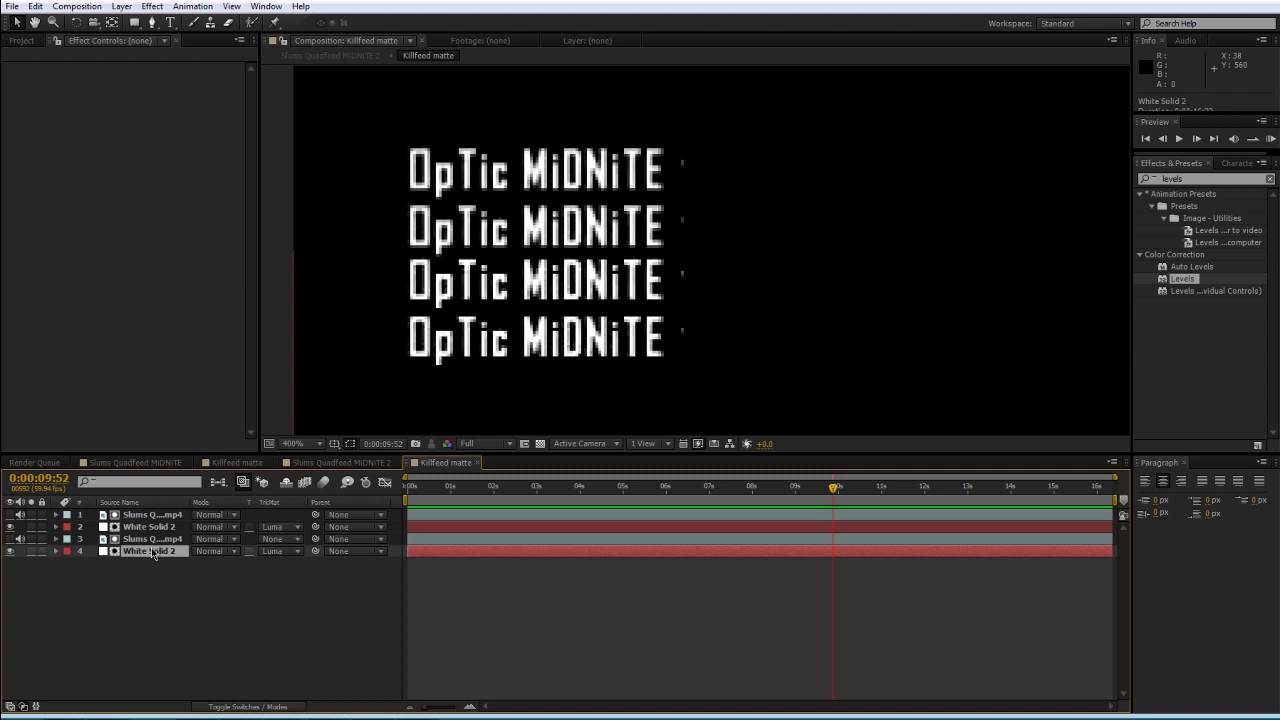
click(150, 540)
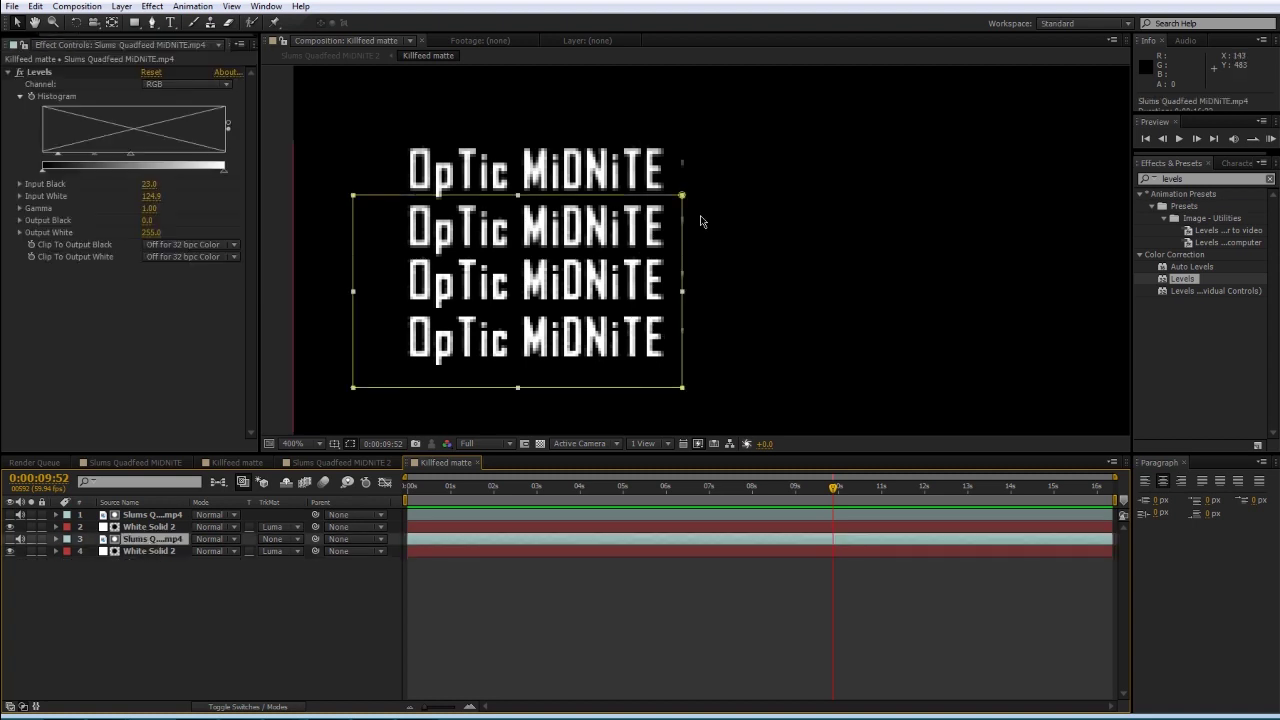
click(683, 197)
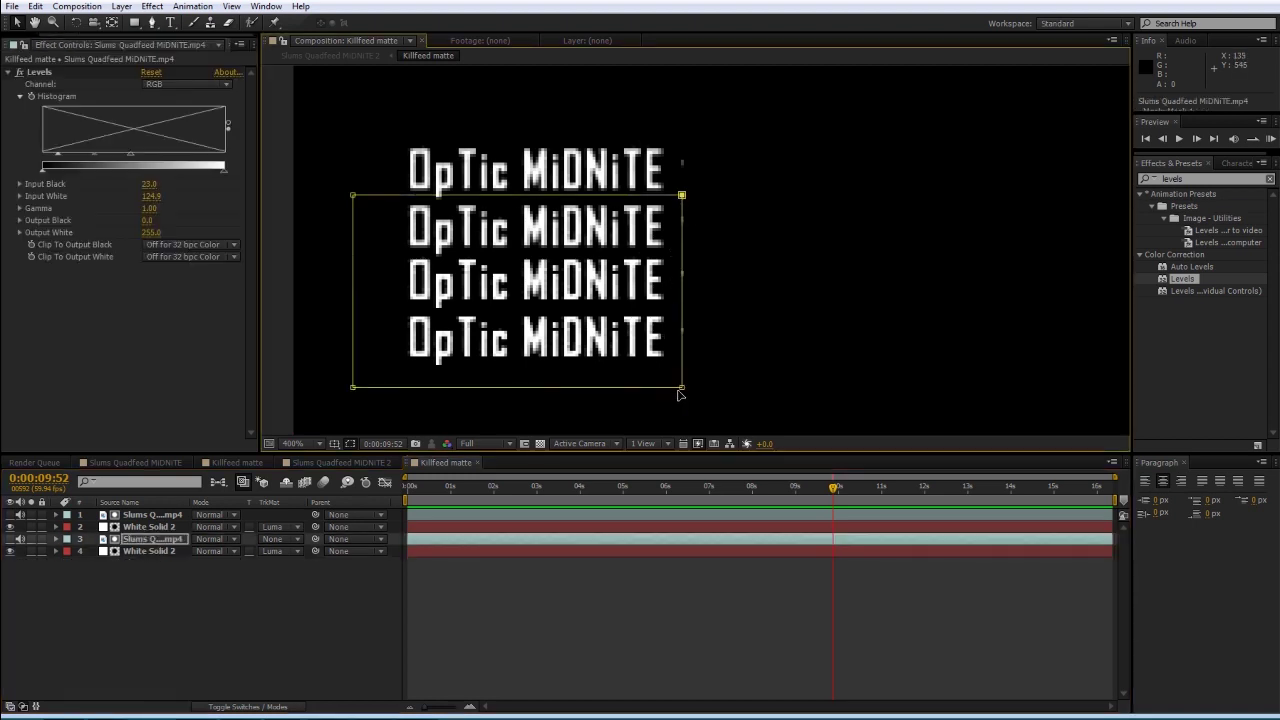
drag(684, 197, 677, 200)
click(160, 515)
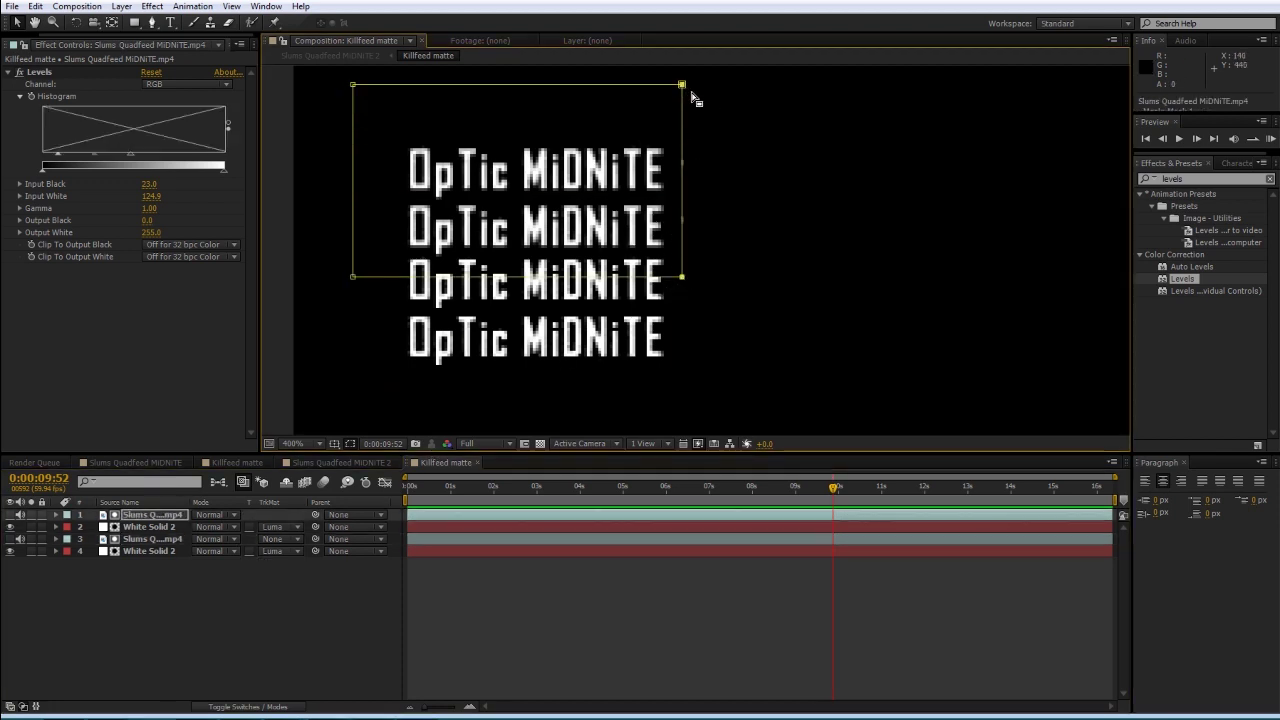
click(715, 231)
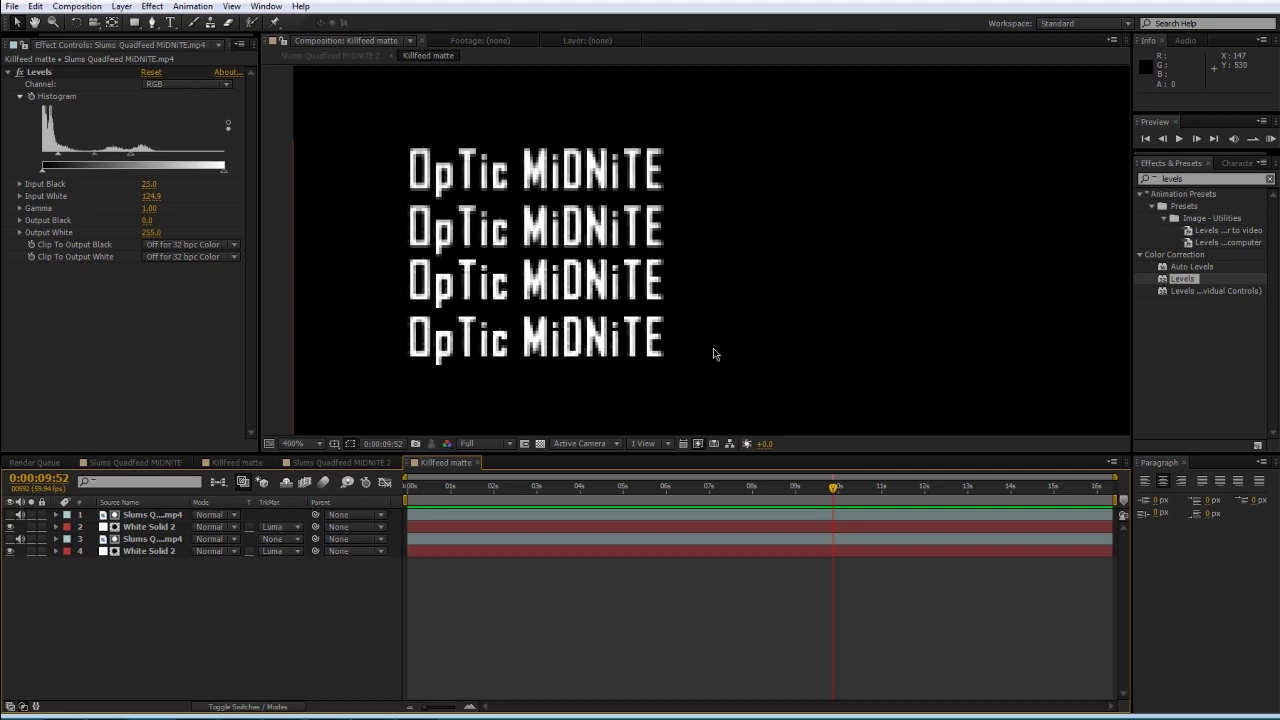
click(345, 463)
- Zoom in and apply a Fill effect to the Killfeed matte layer, turning the four names red
scroll(385, 345, up, 3)
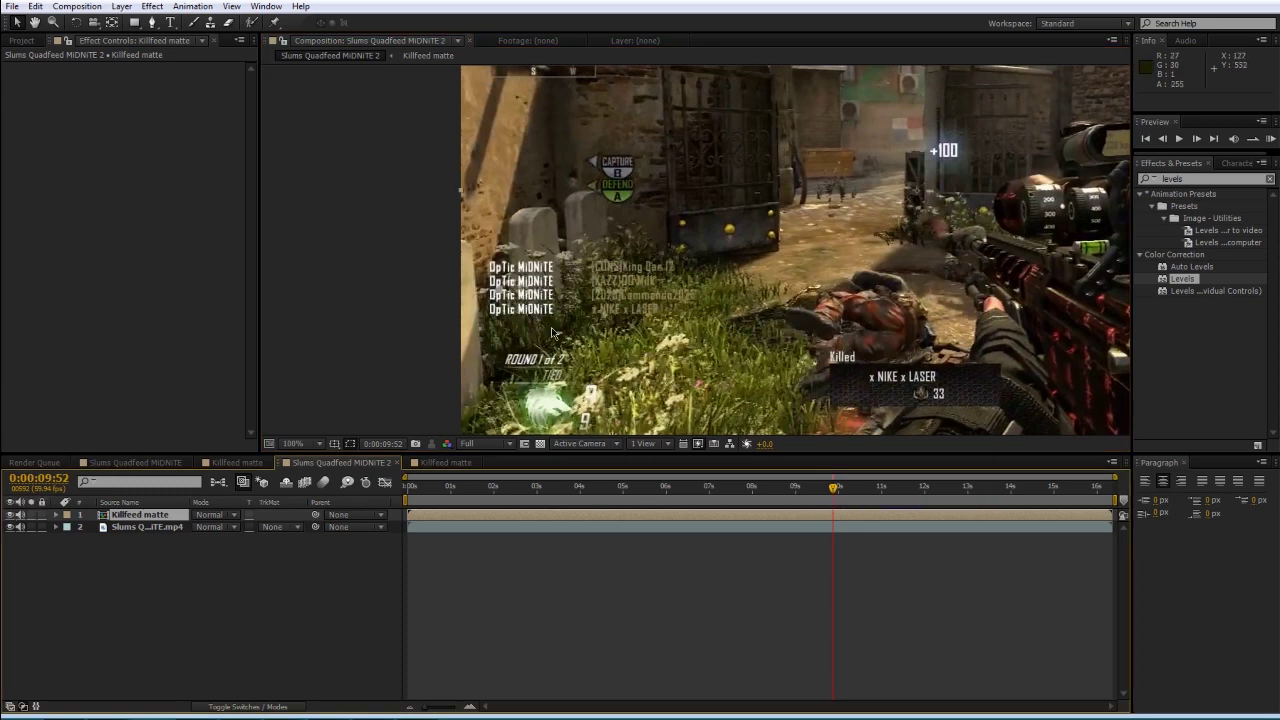
scroll(700, 270, up, 2)
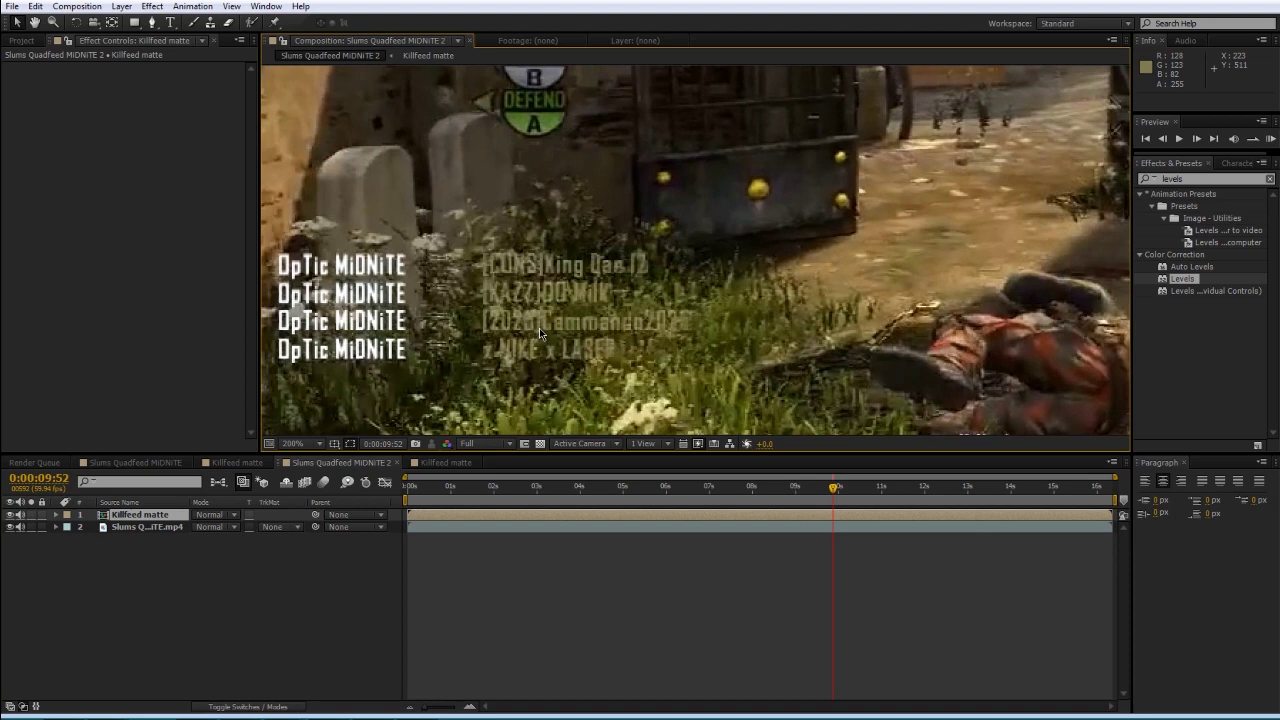
key(ctrl+5)
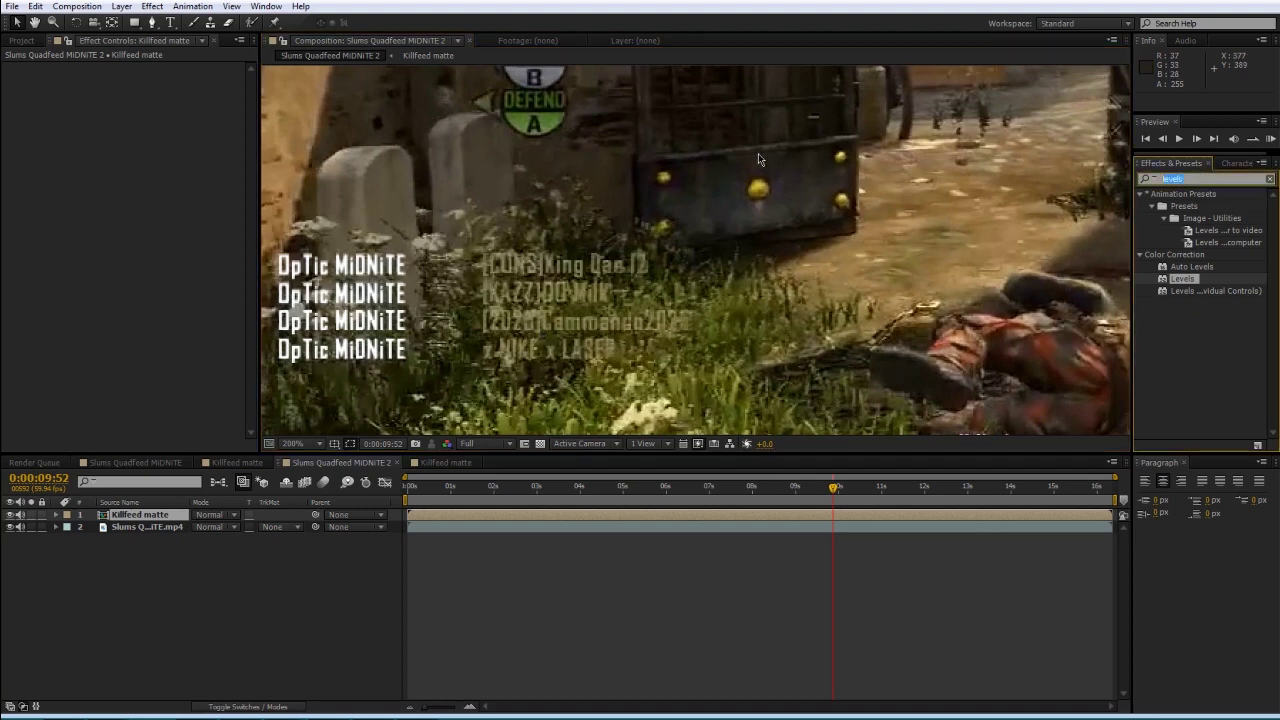
text(fill)
double_click(1175, 303)
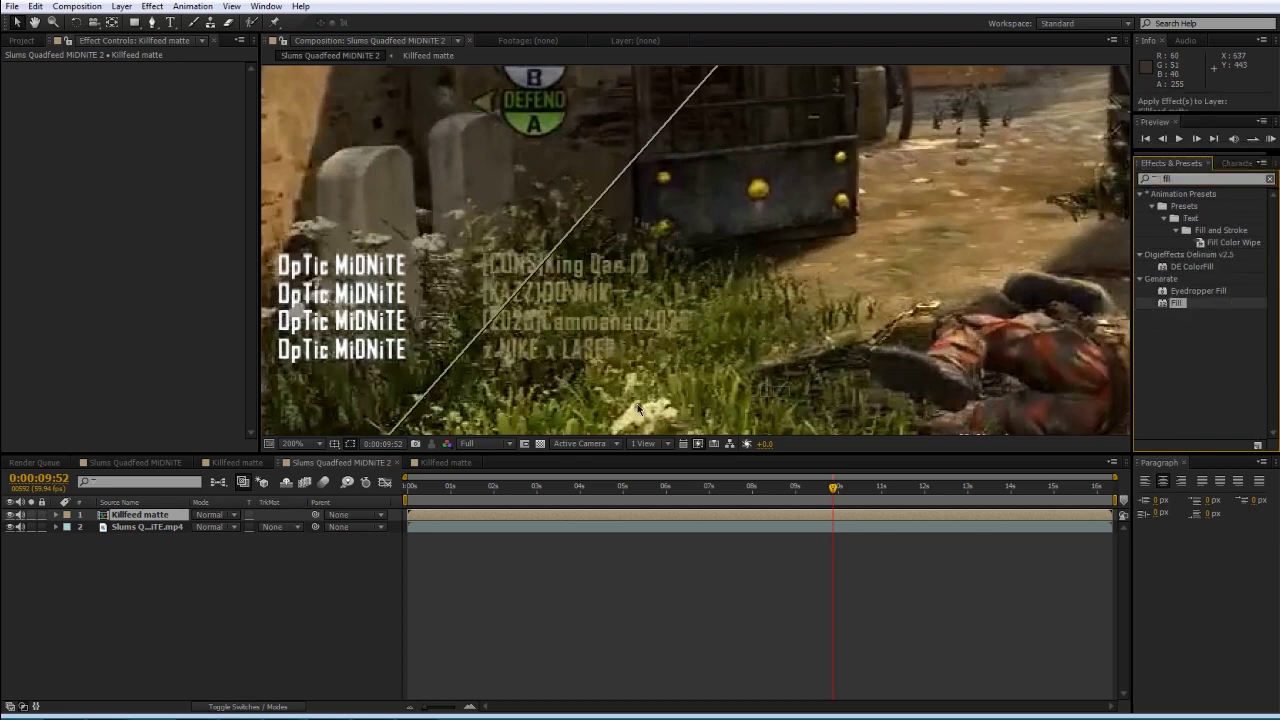
- Change the Fill colour of the killfeed names from red to green
click(149, 105)
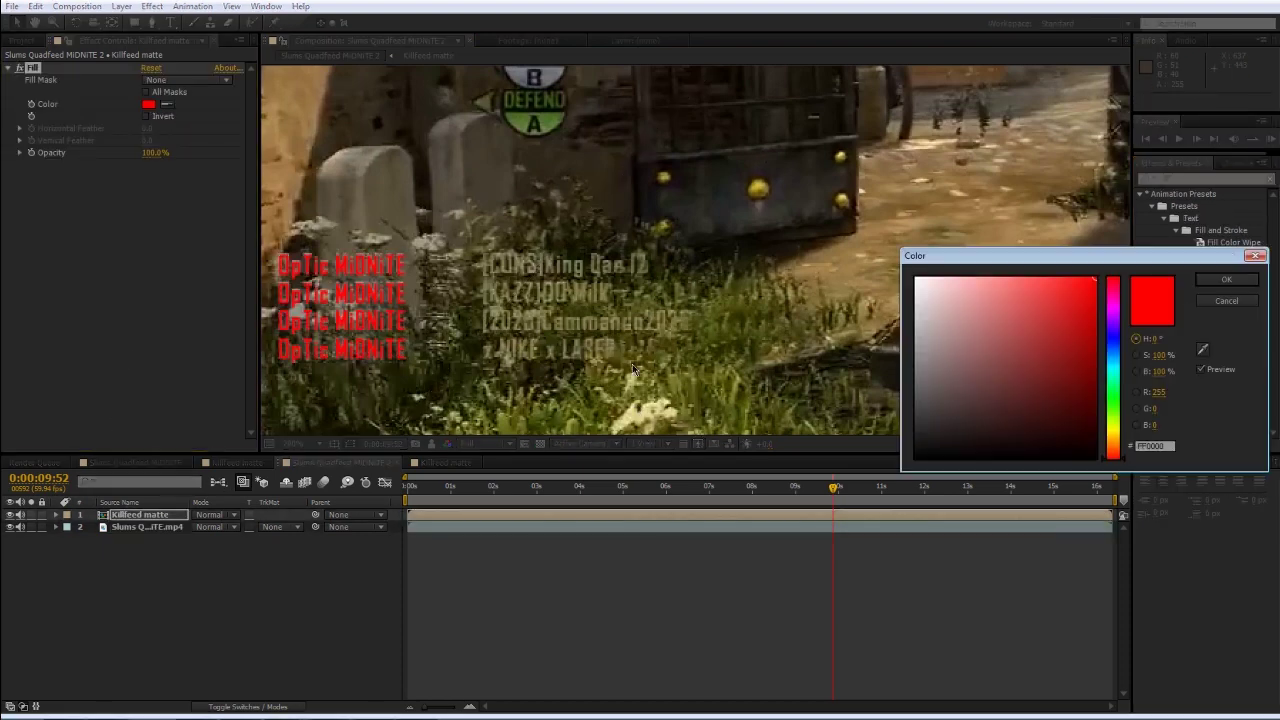
drag(1121, 345, 1125, 399)
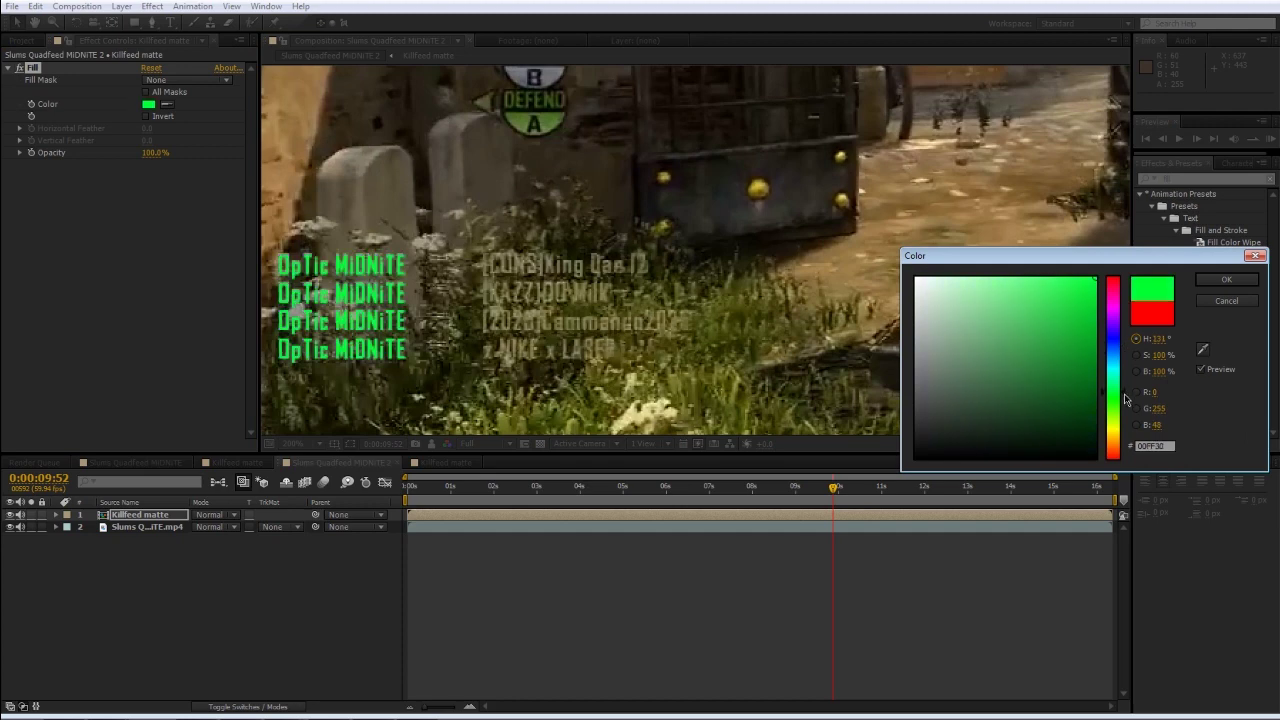
click(1229, 280)
click(123, 168)
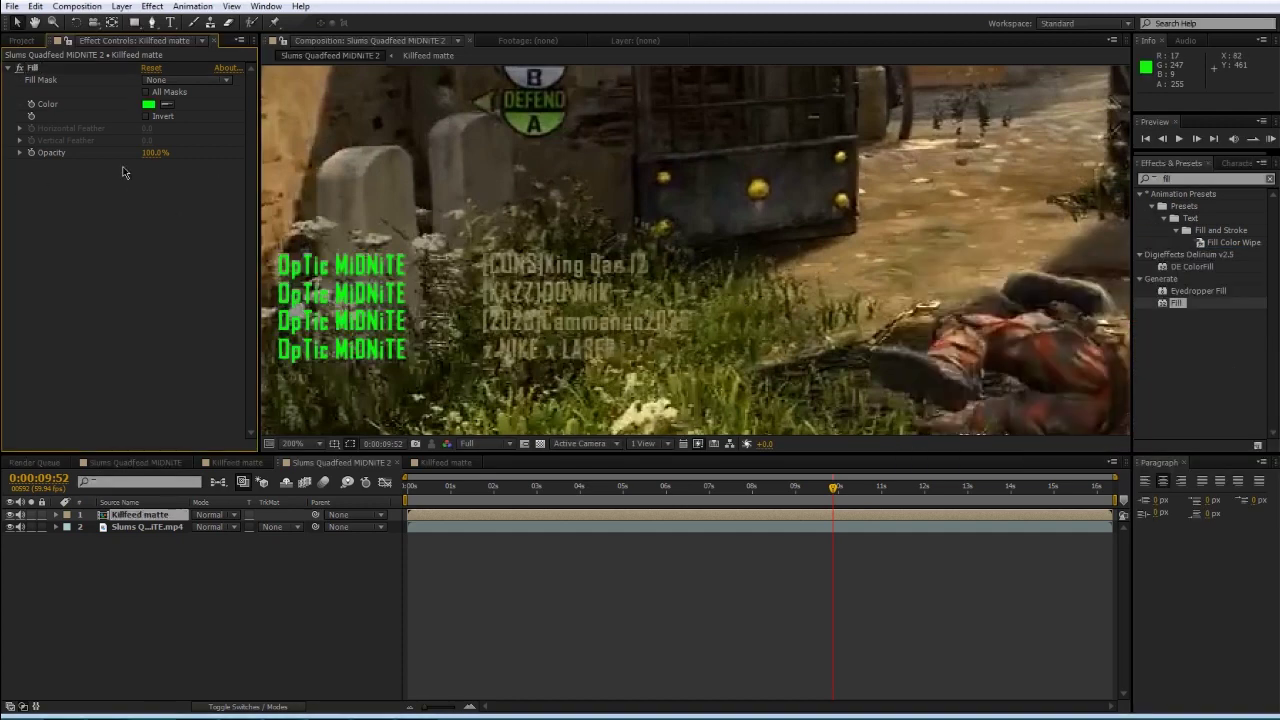
click(41, 68)
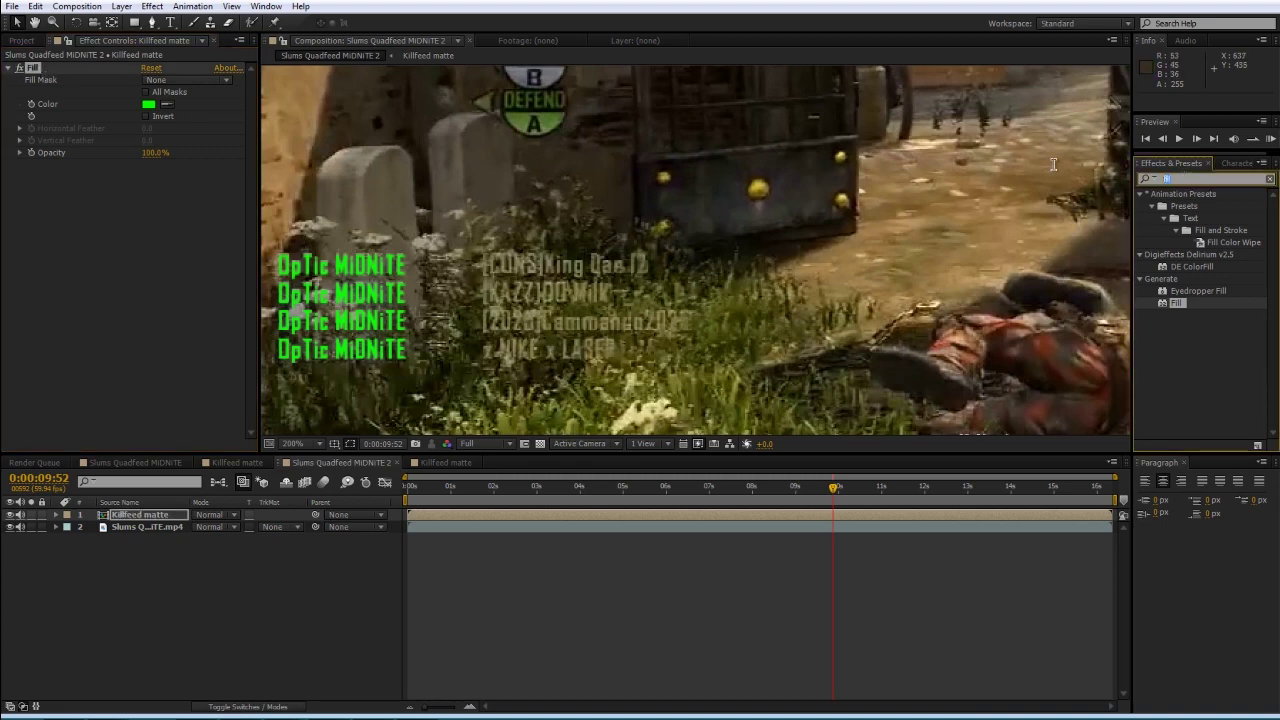
- Add a Glow effect to the Killfeed matte layer, keeping threshold at 60% and reducing Radius to 8.0
text(glow)
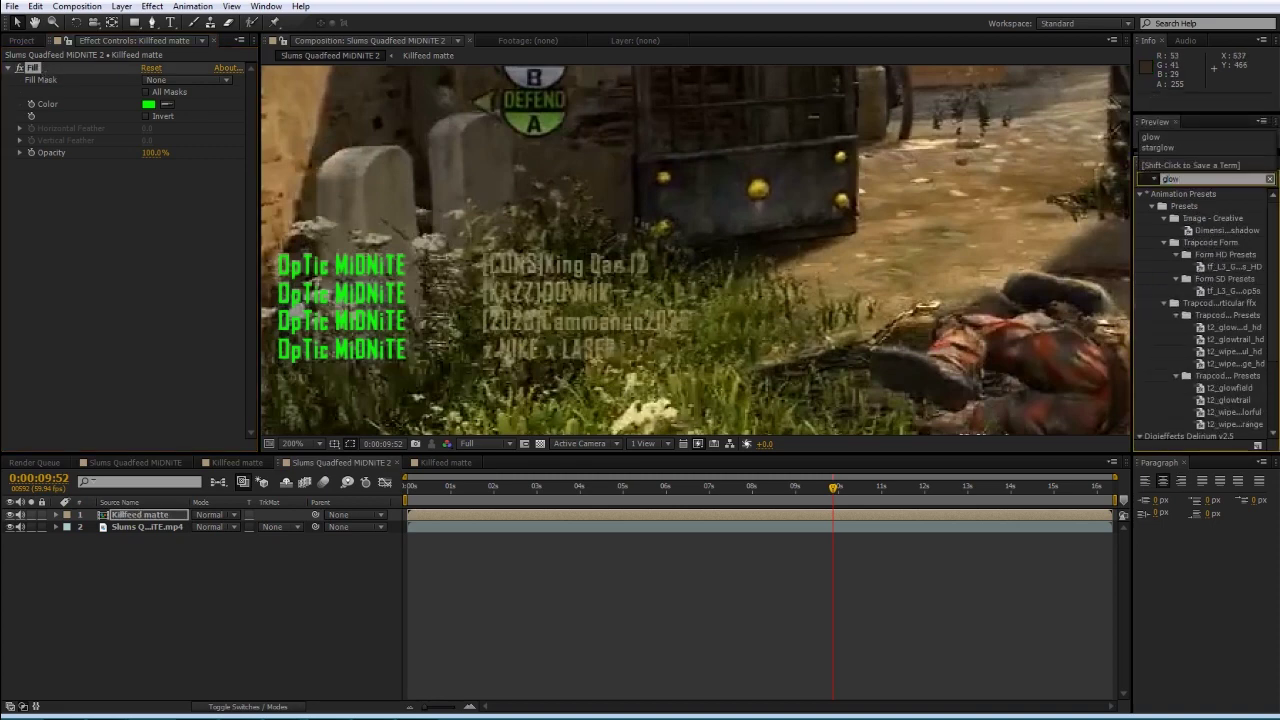
drag(1180, 408, 157, 253)
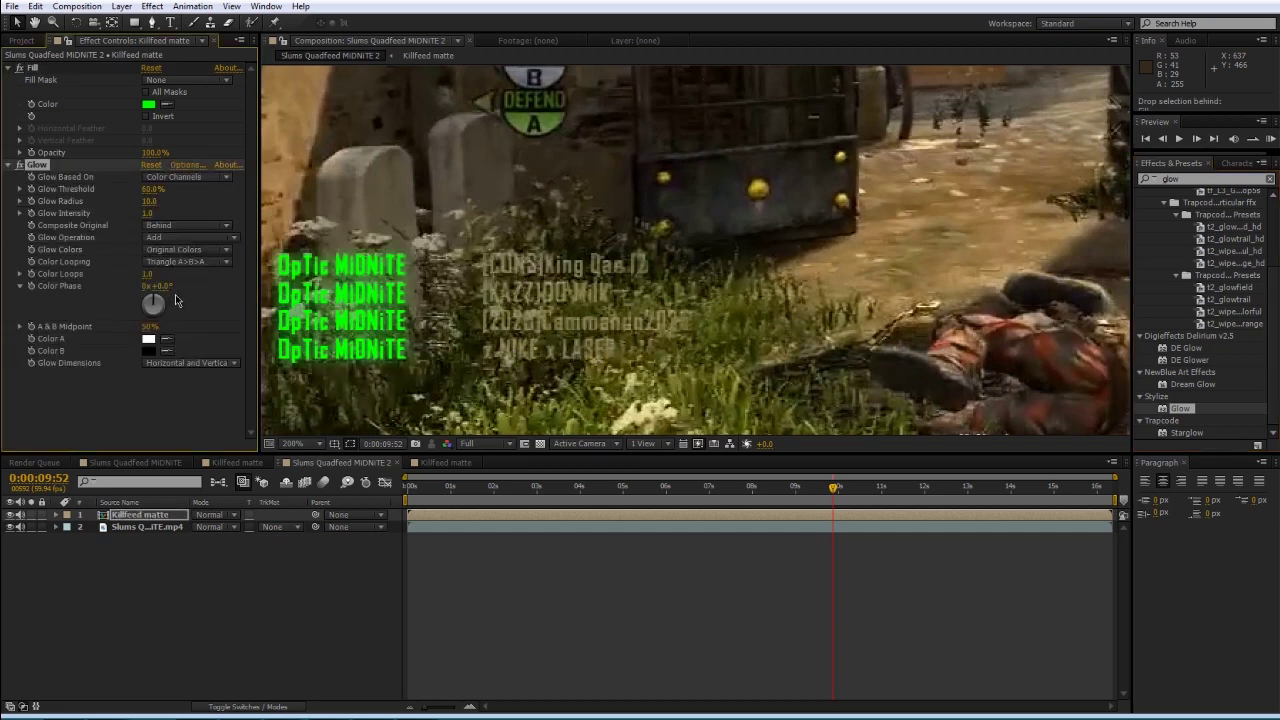
drag(150, 189, 136, 190)
key(ctrl+z)
key(ctrl+z)
key(ctrl+z)
drag(139, 203, 148, 213)
click(7, 165)
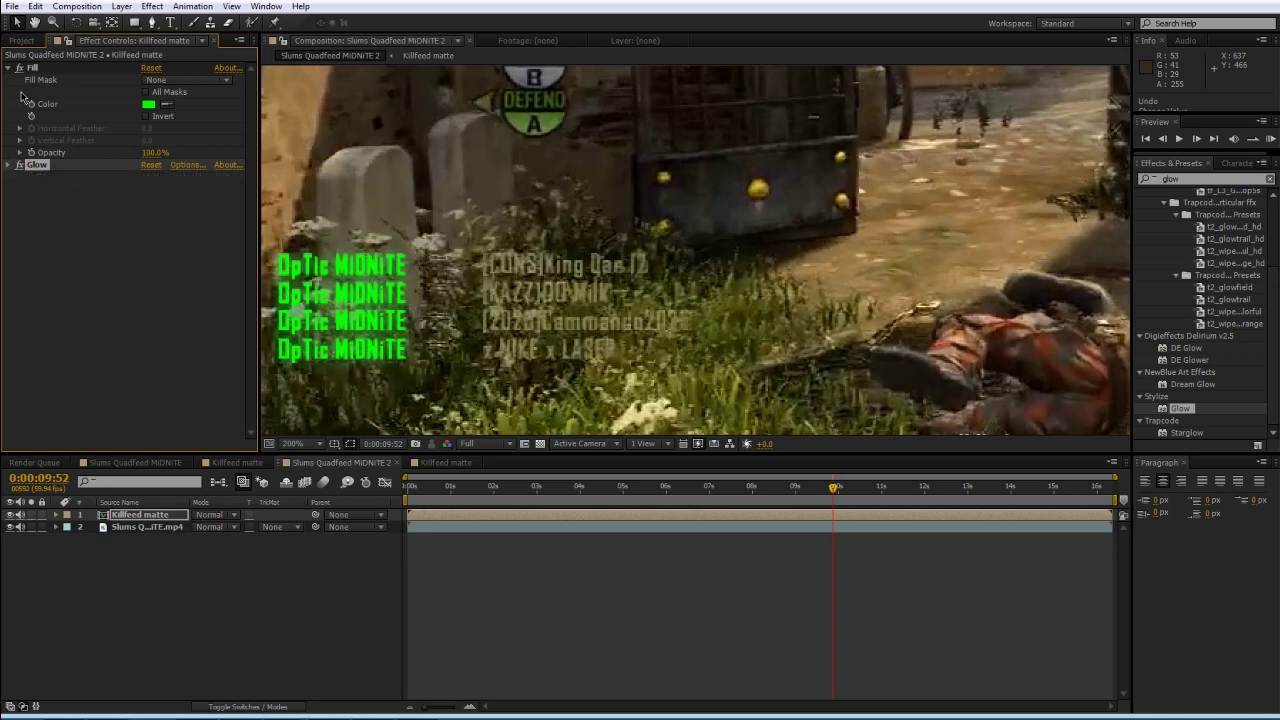
- Apply Trapcode Shine to the killfeed layer with source point 81,497 and Add transfer mode
click(8, 68)
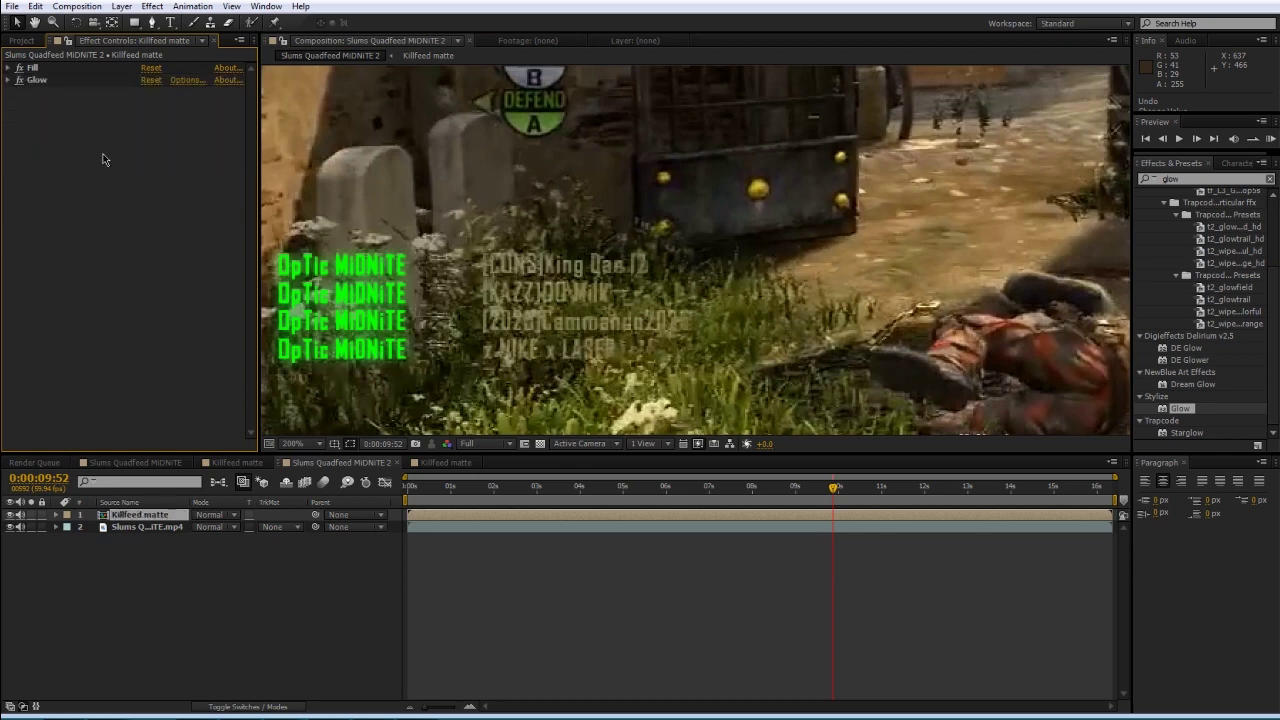
click(152, 6)
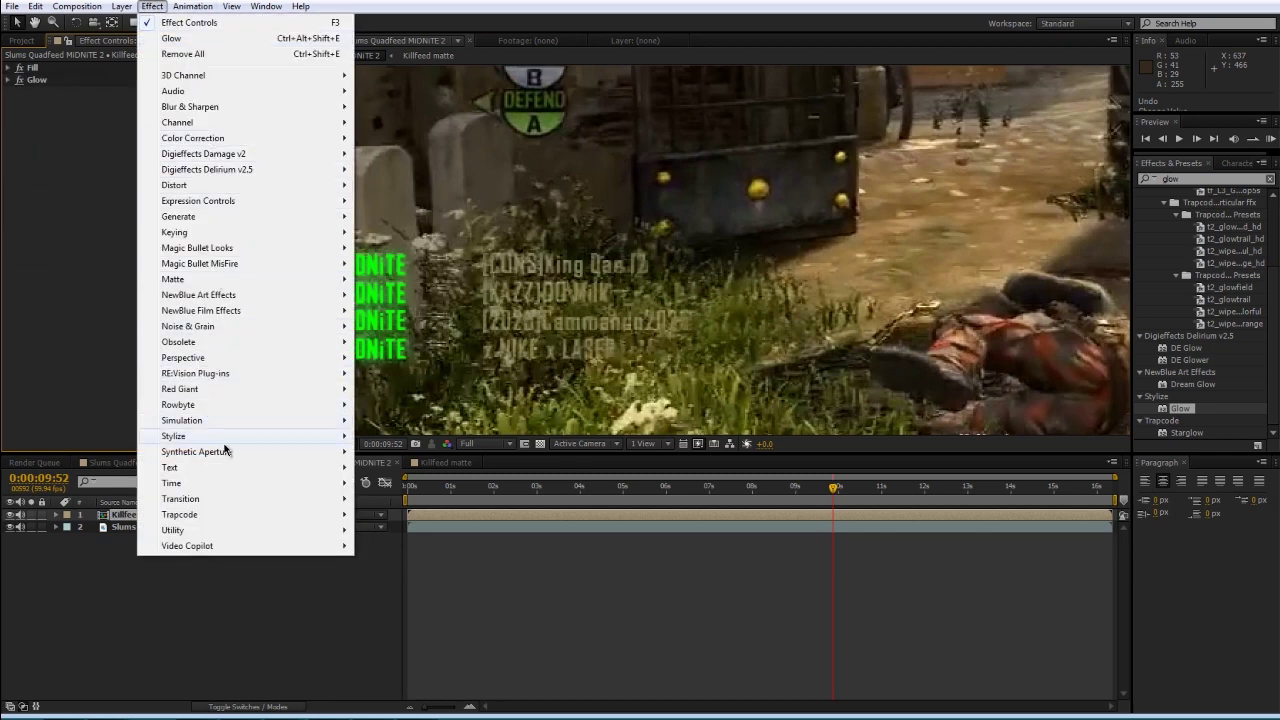
mouse_move(203, 518)
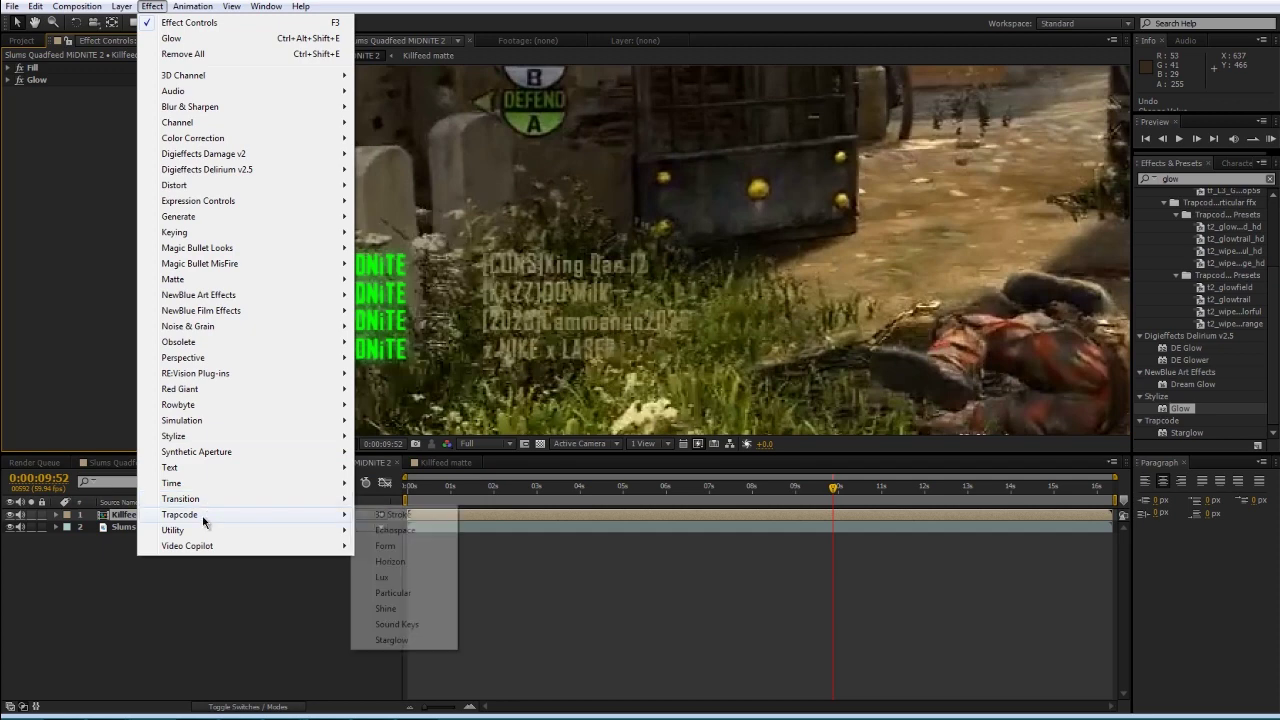
click(405, 609)
click(148, 116)
click(300, 320)
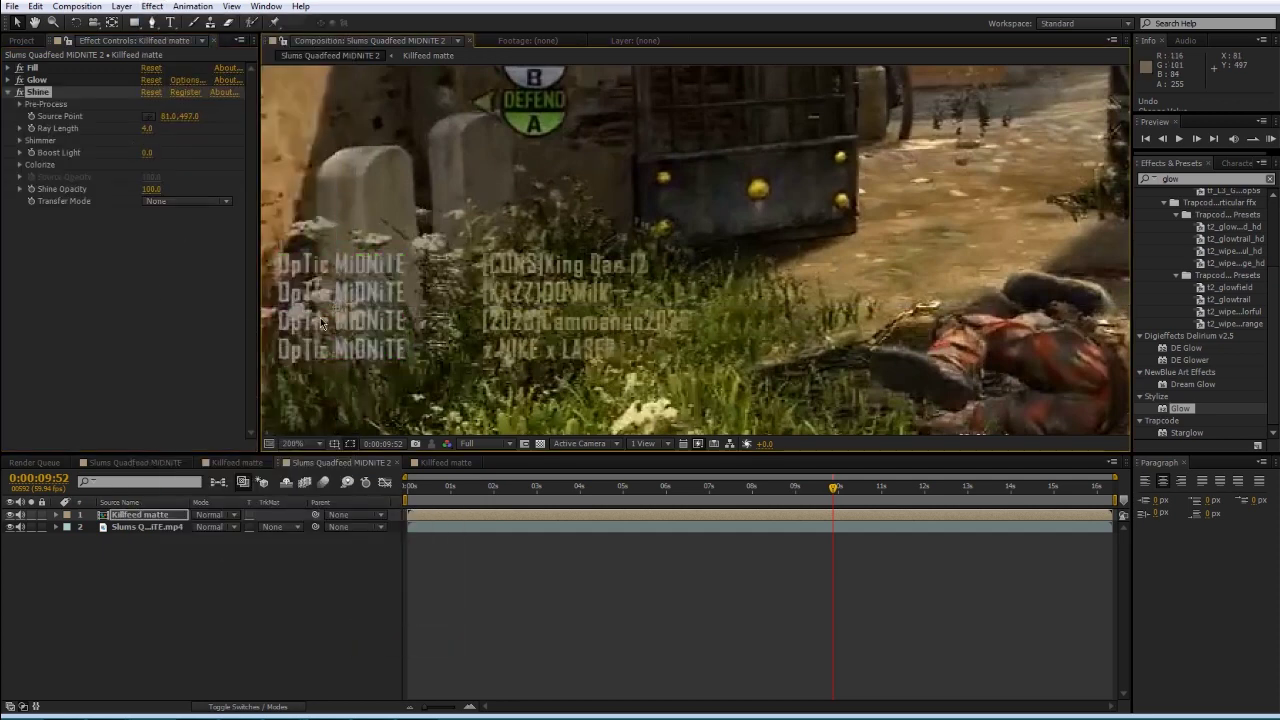
click(187, 201)
click(195, 257)
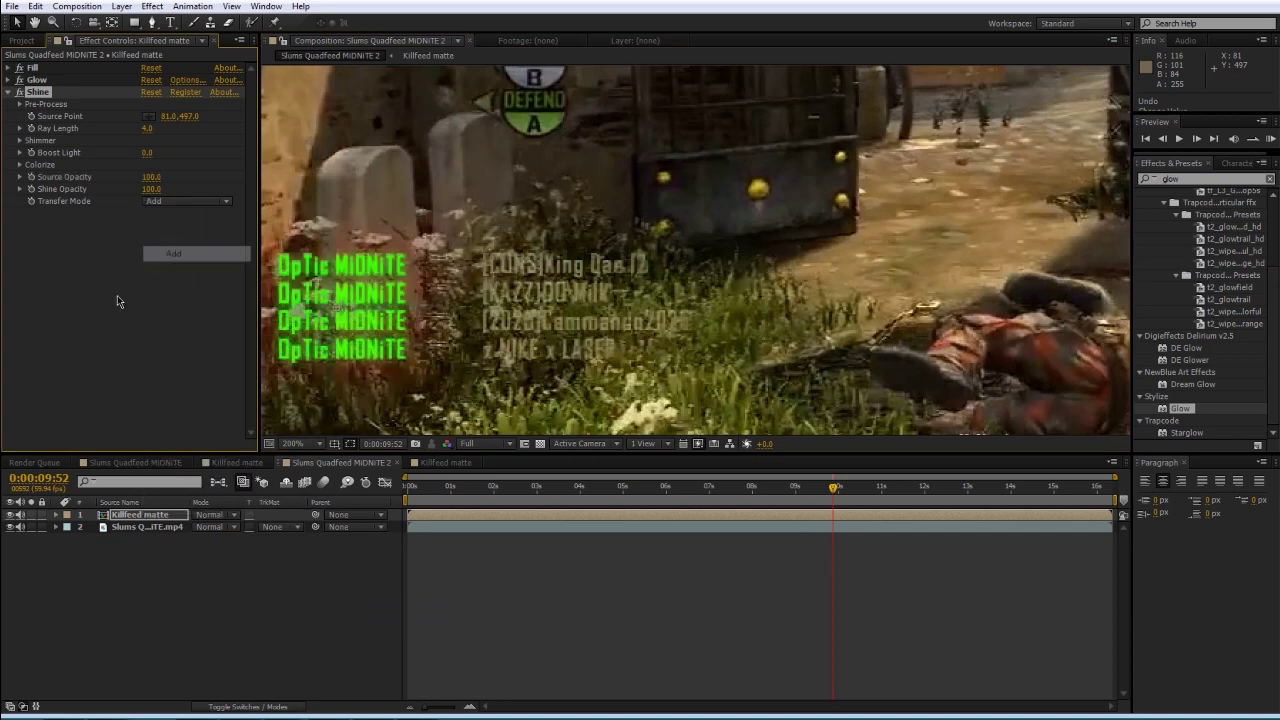
- Colorize the Shine with the Electric preset and green #0CFF00 shadows, then preview it
click(19, 165)
click(187, 176)
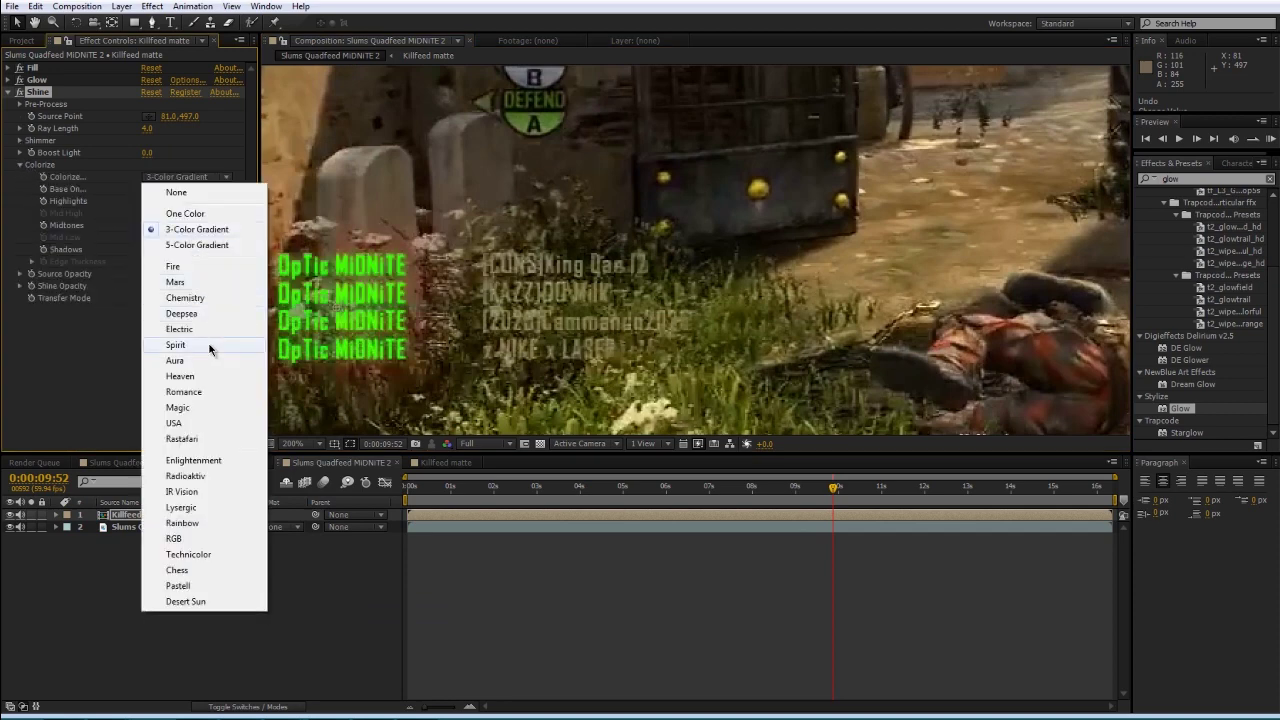
click(204, 377)
click(168, 187)
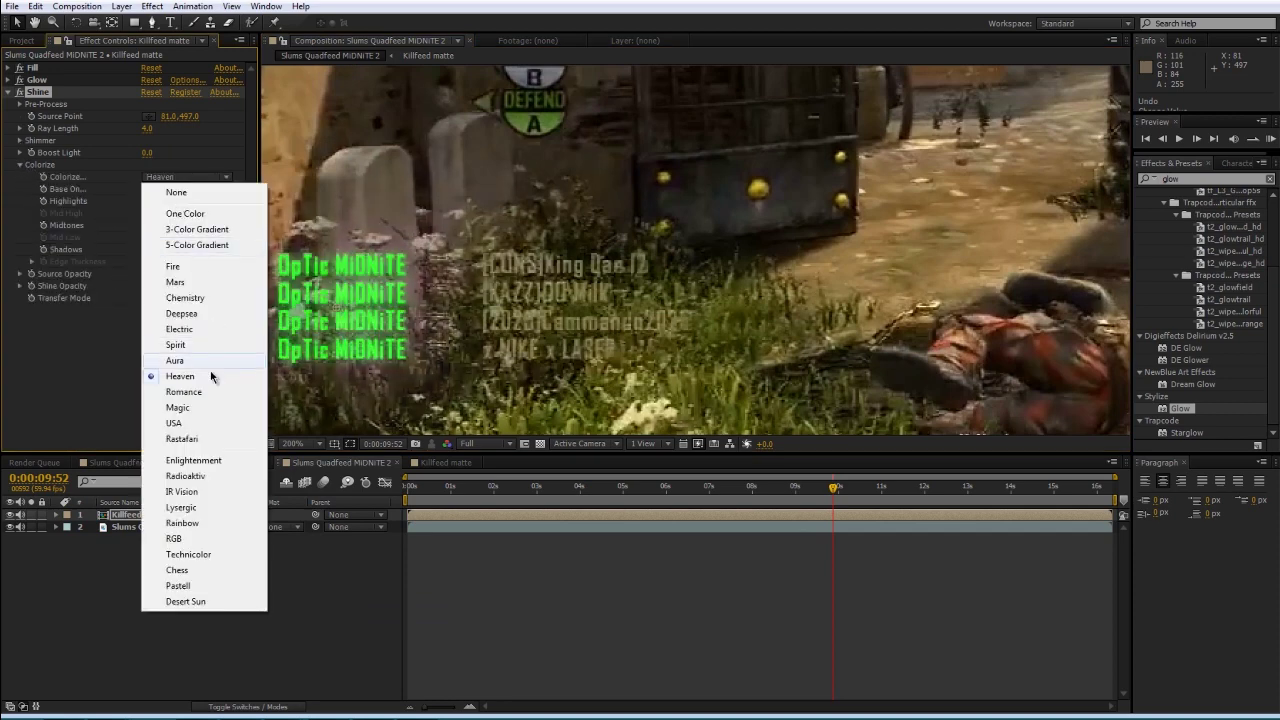
click(197, 424)
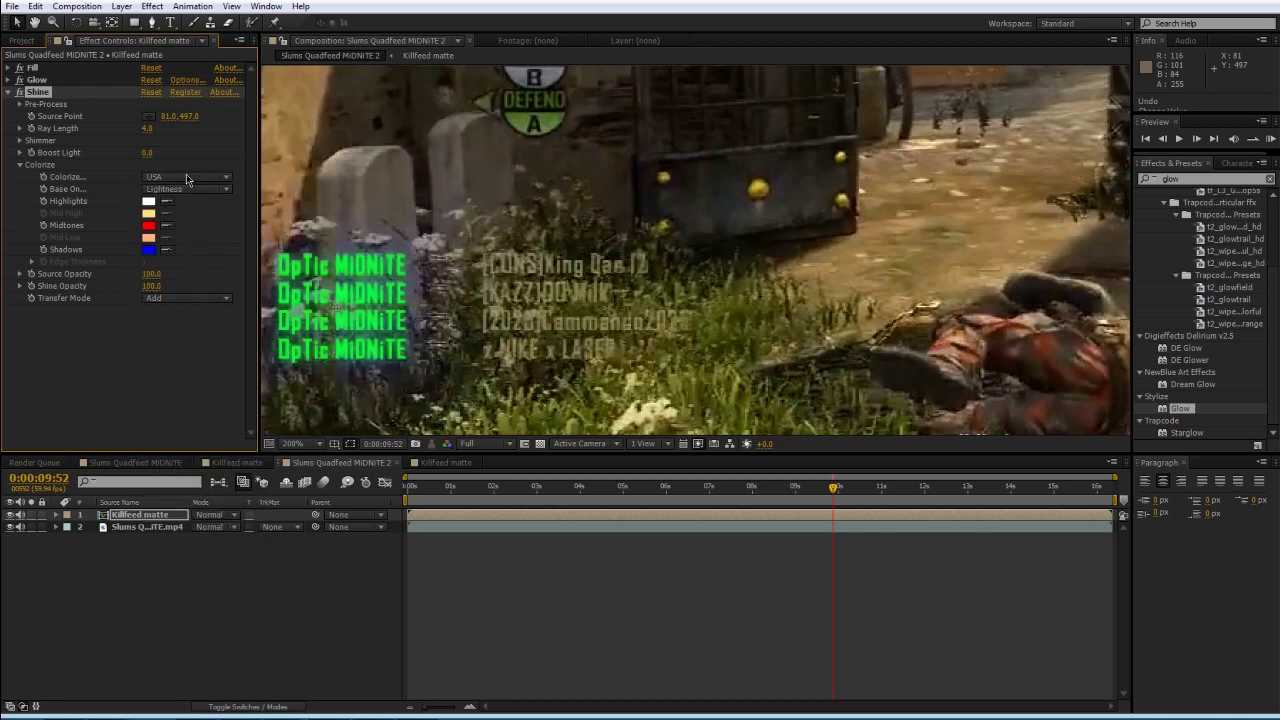
click(186, 177)
click(201, 330)
click(149, 249)
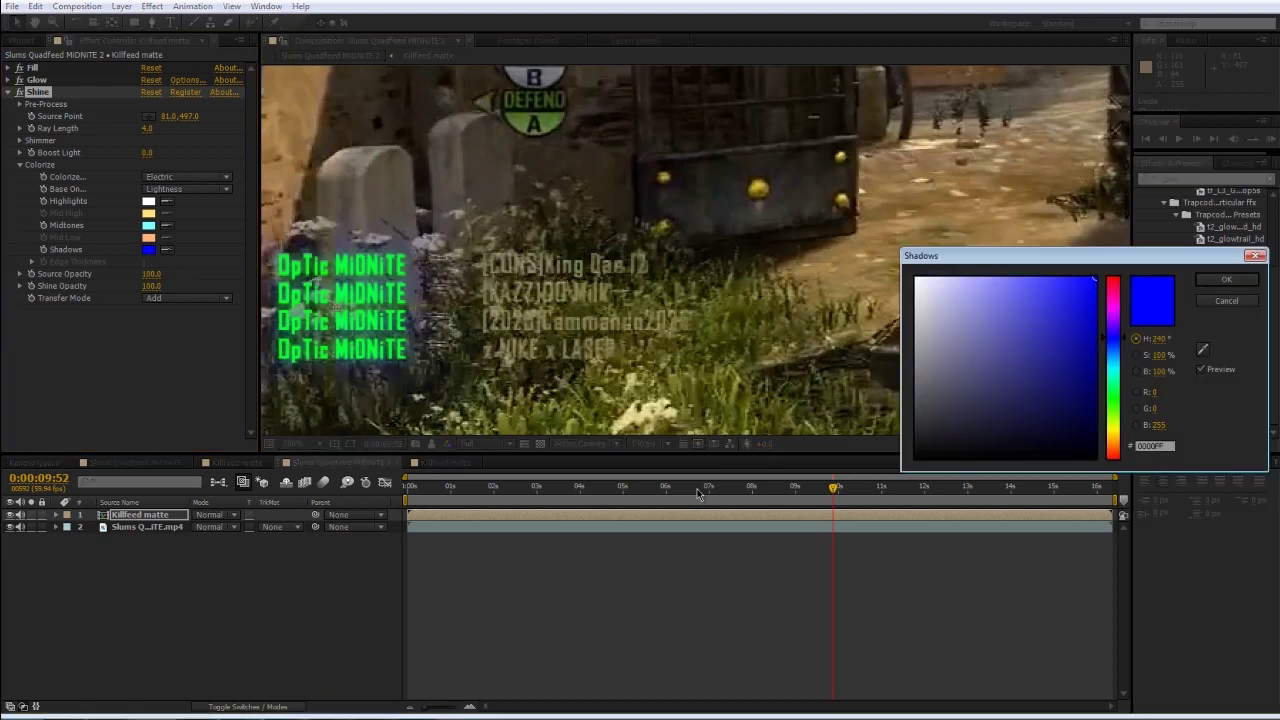
click(1118, 399)
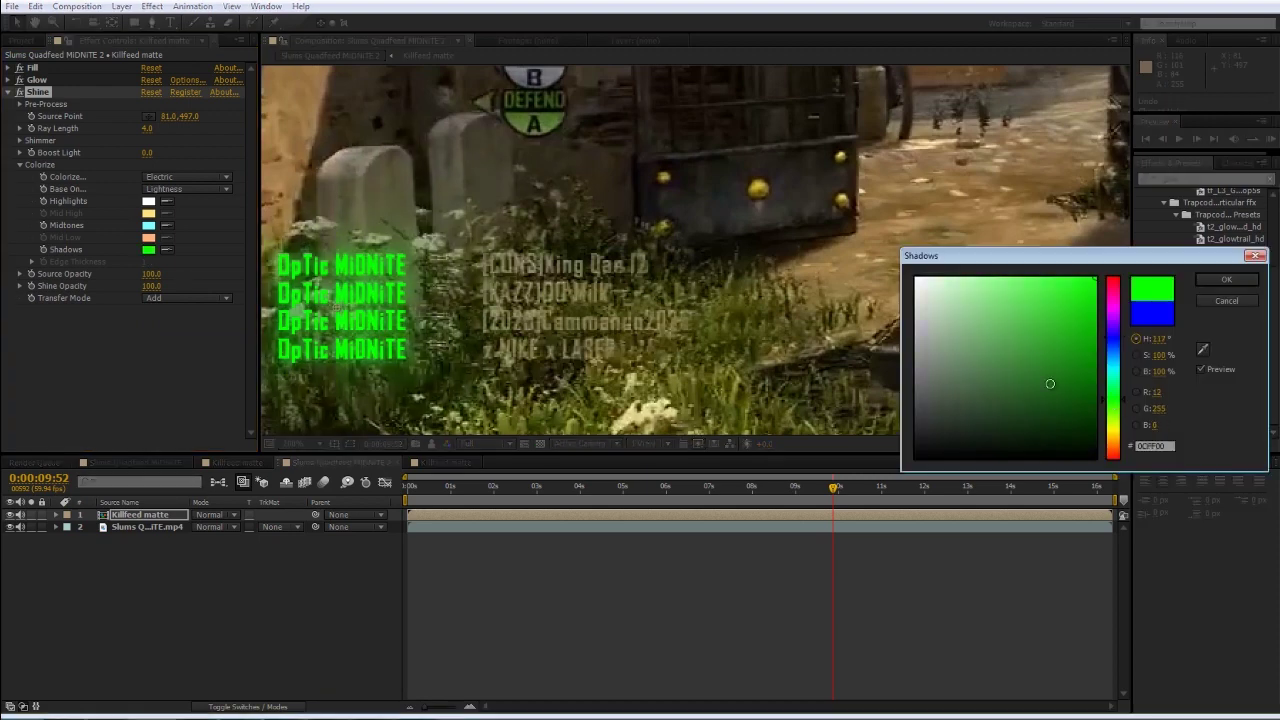
click(1226, 280)
scroll(407, 287, down, 1)
key(space)
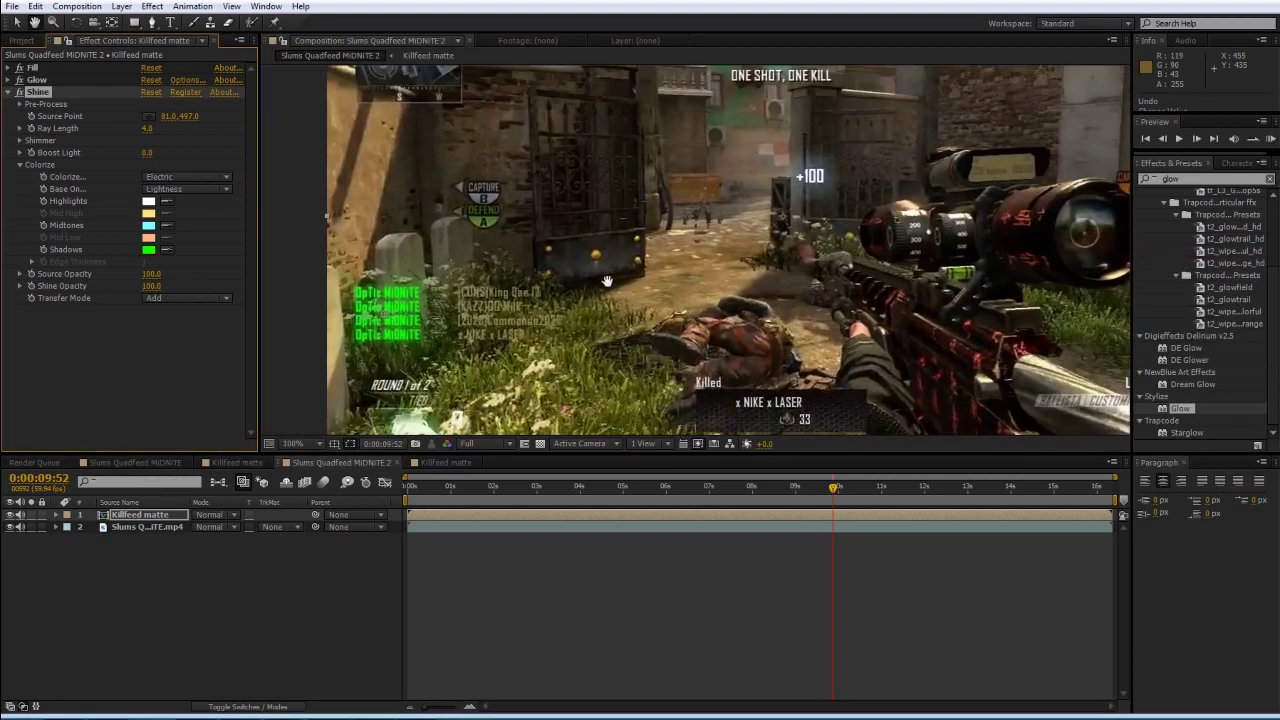
- Set the Killfeed matte layer's blending mode to Add, reverting a brief Overlay trial
click(508, 614)
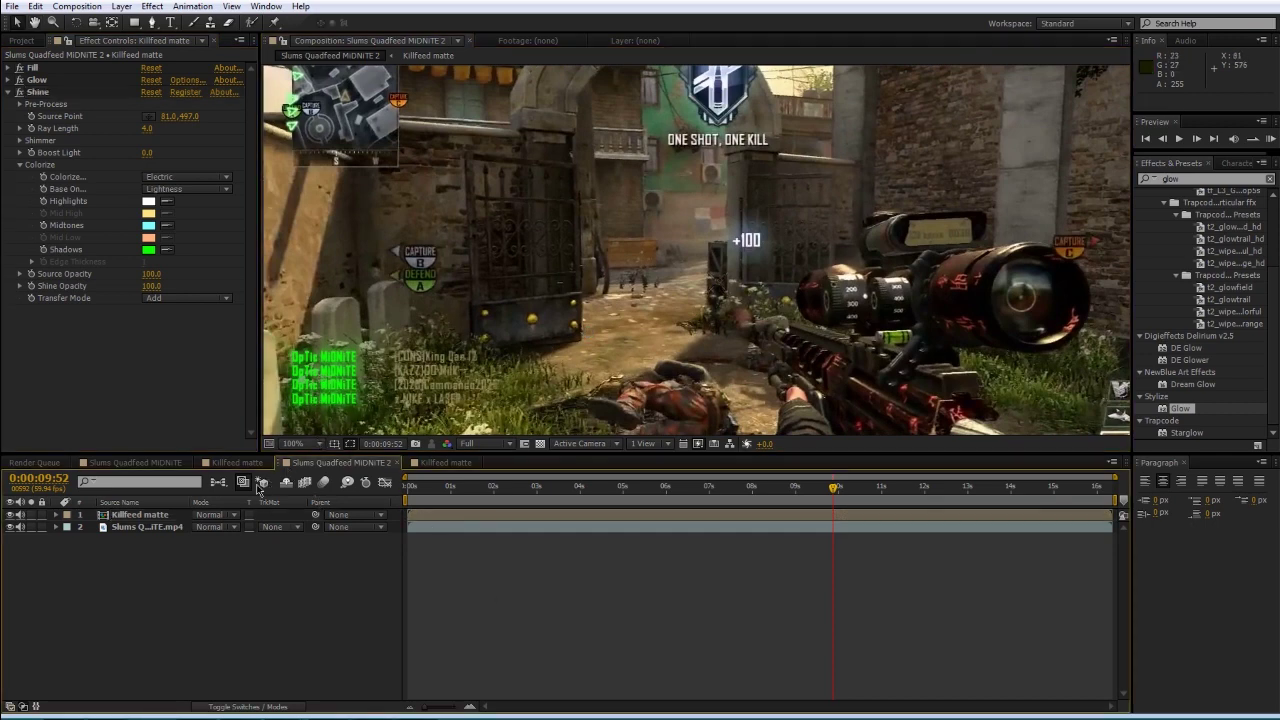
click(213, 517)
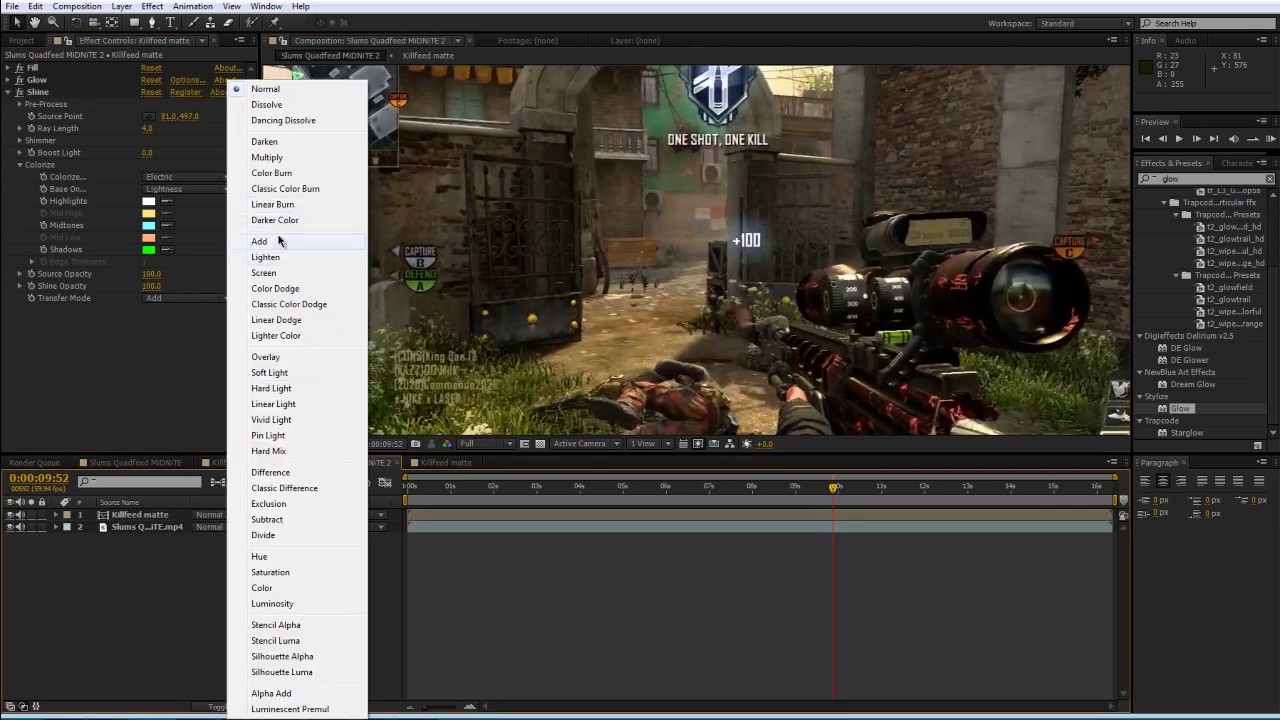
click(280, 241)
click(214, 516)
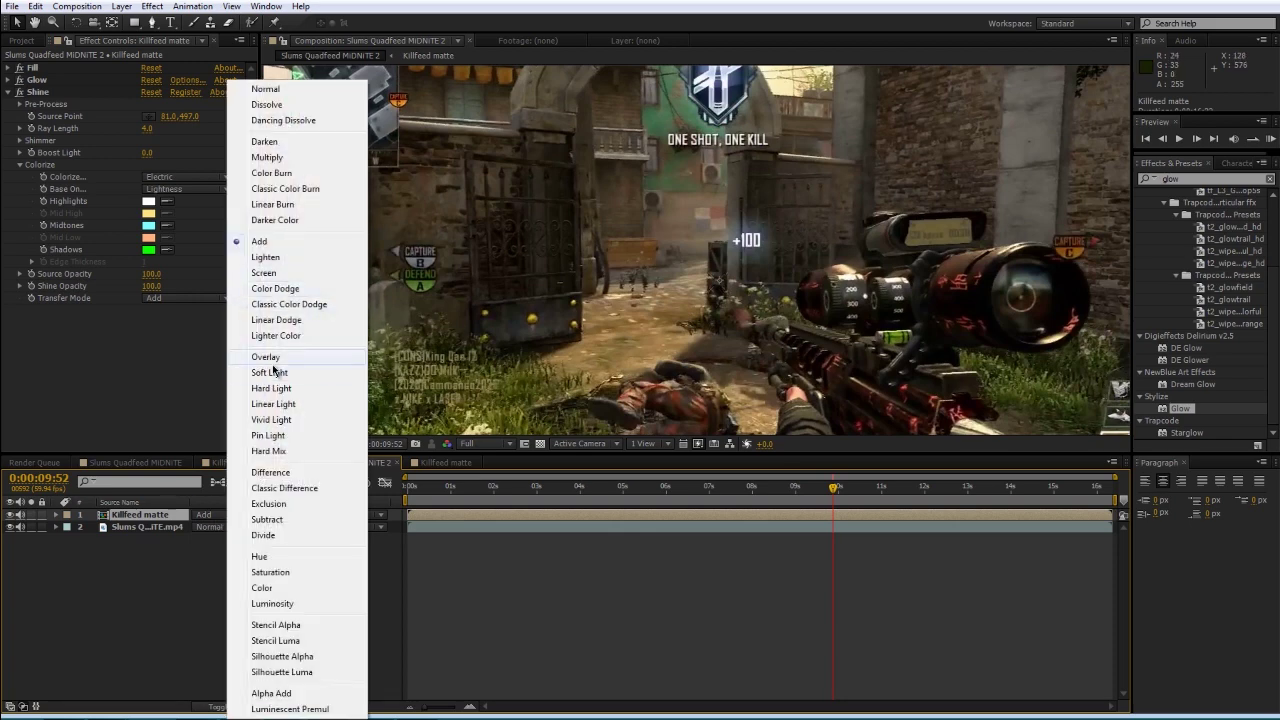
click(280, 348)
key(ctrl+z)
click(213, 516)
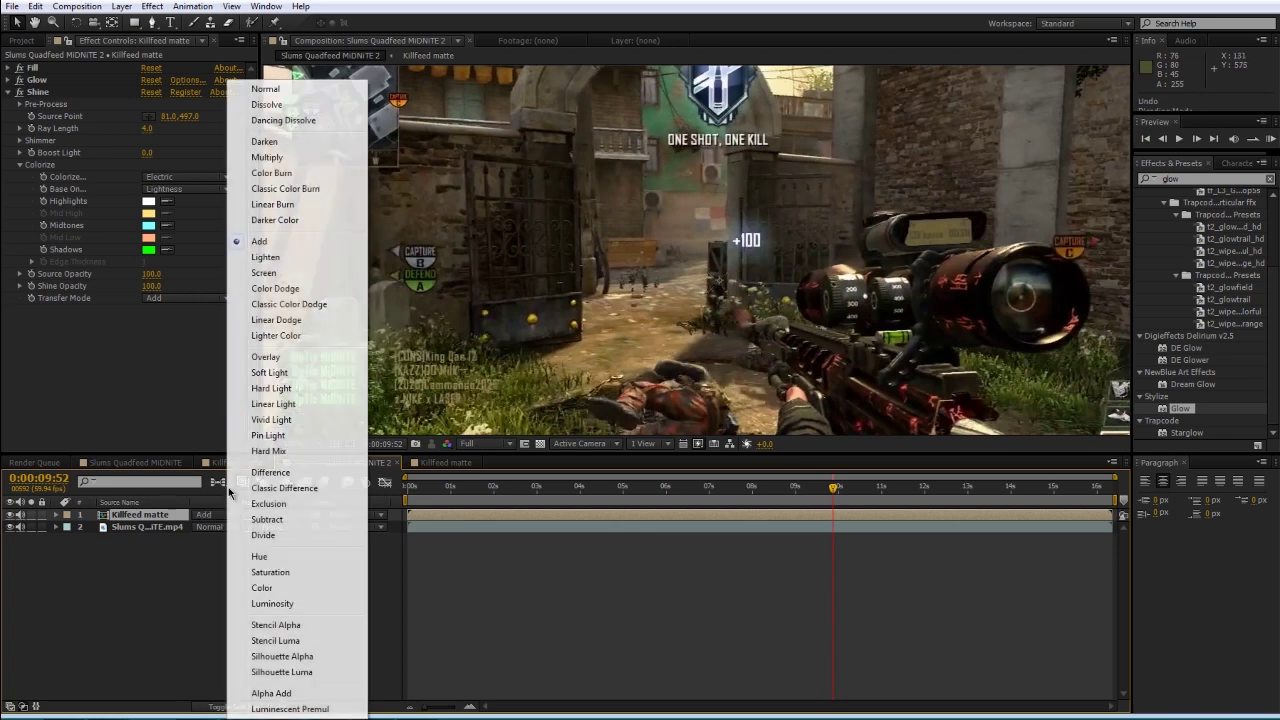
key(Escape)
scroll(347, 371, up, 4)
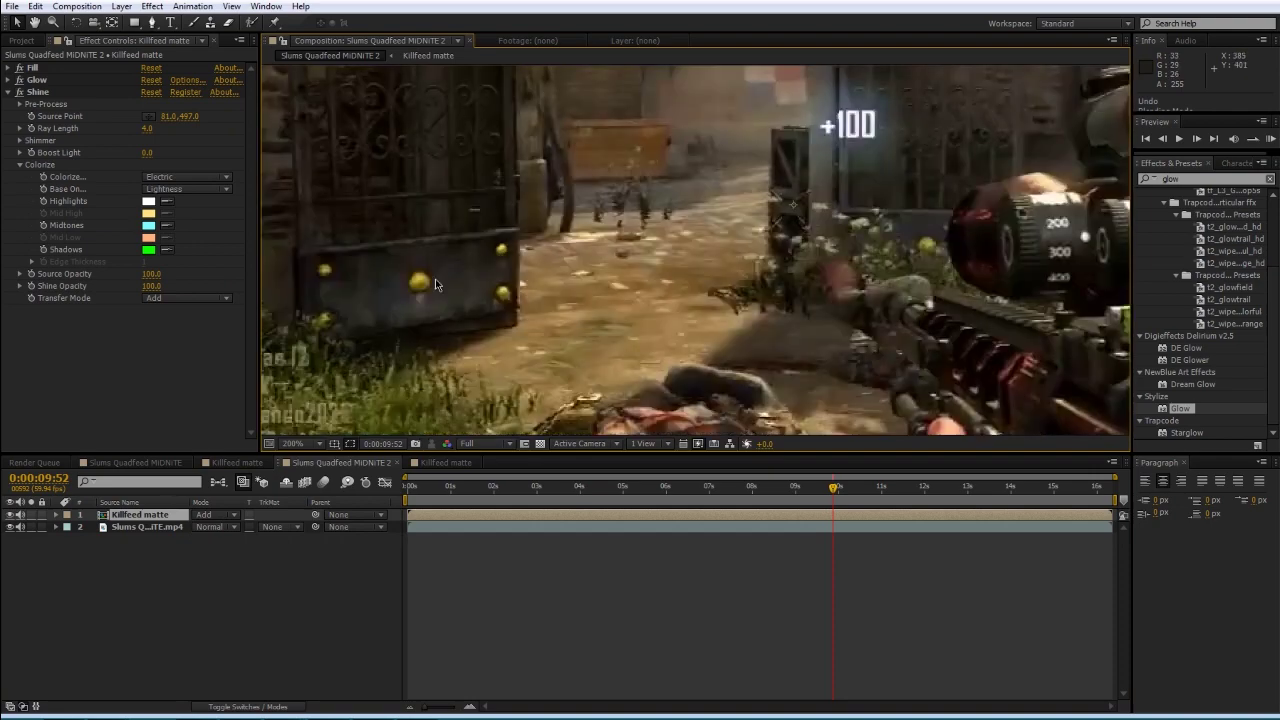
scroll(855, 295, down, 2)
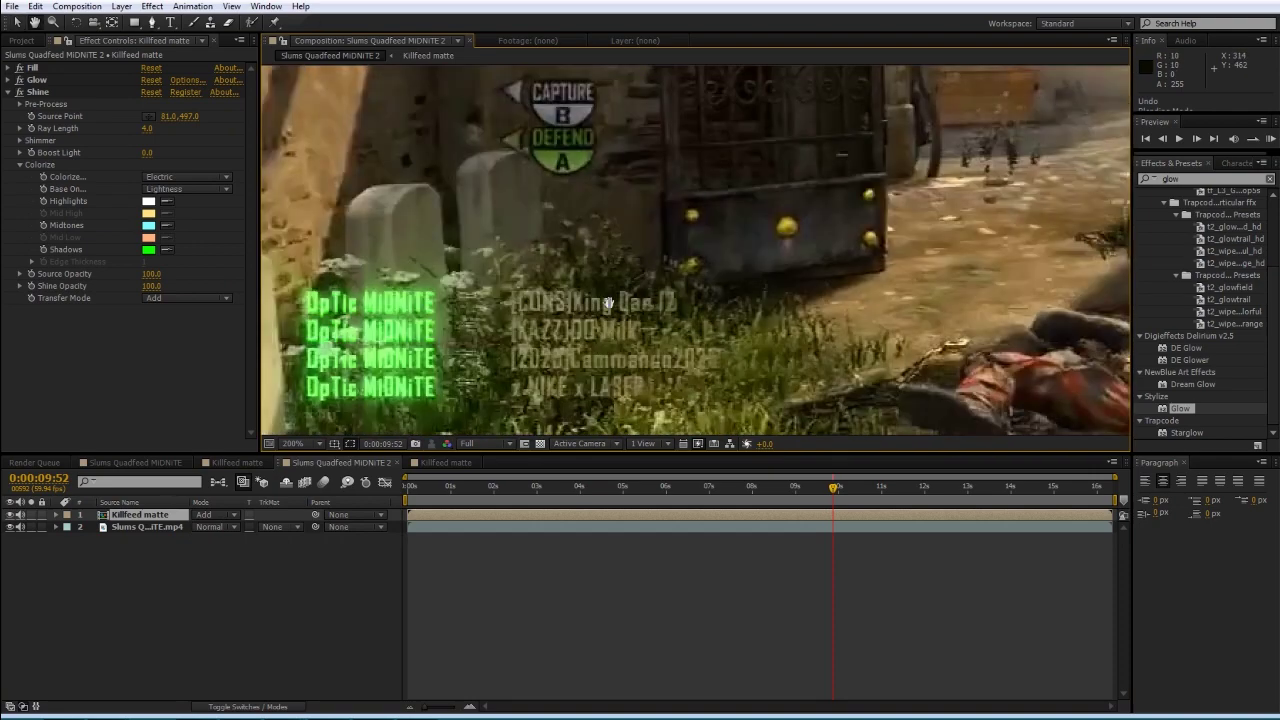
drag(540, 265, 329, 263)
scroll(657, 315, down, 2)
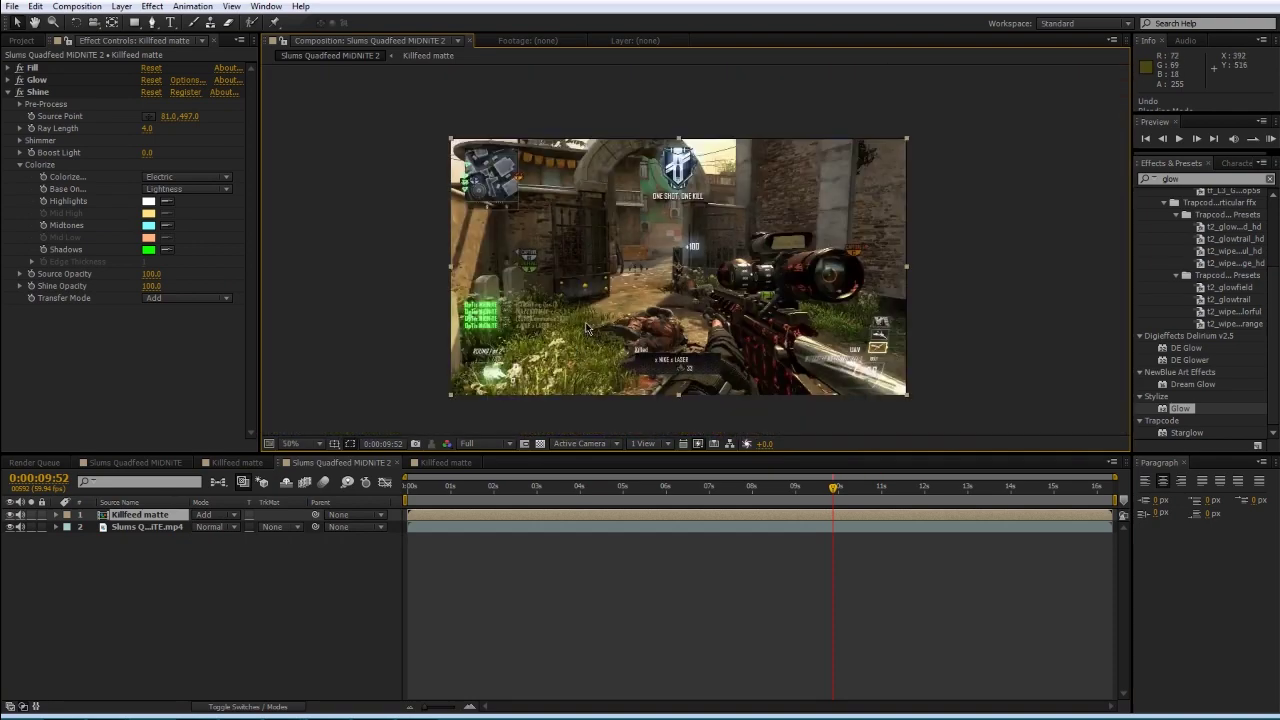
- Trim the Killfeed matte layer's in-point to 0:00:09:34, where the kill appears
drag(834, 489, 799, 495)
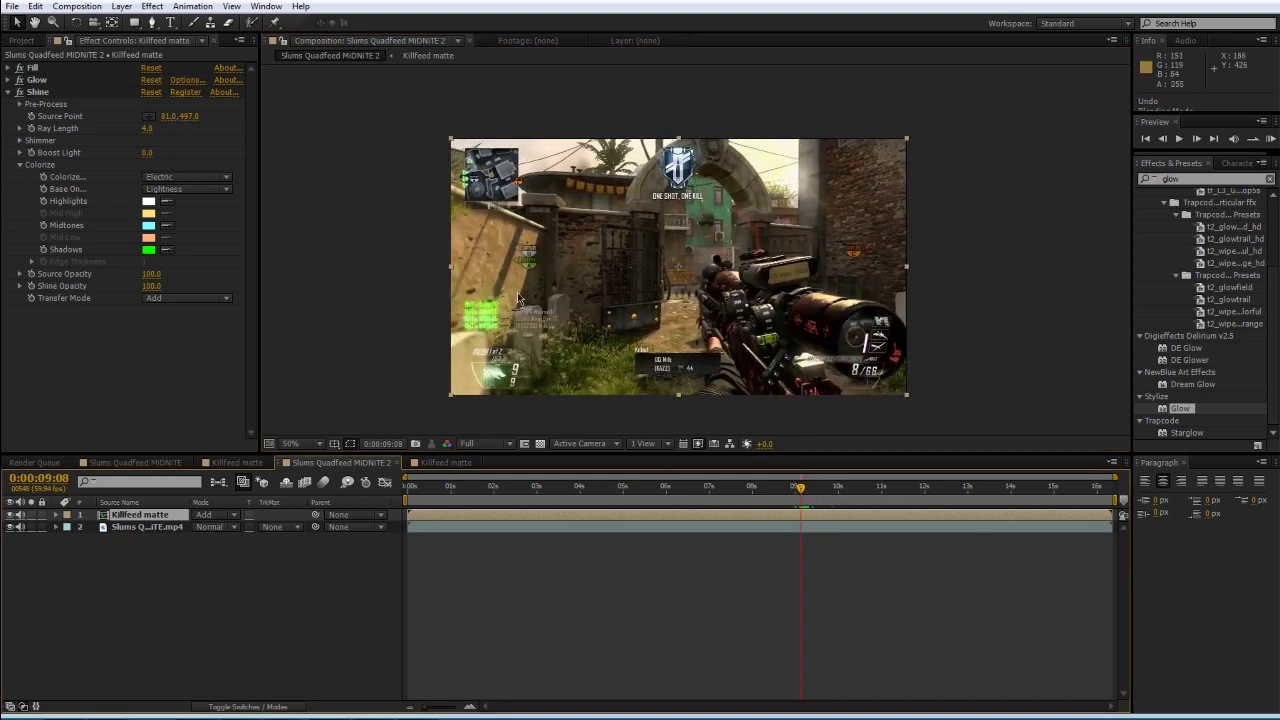
drag(791, 494, 820, 492)
key(alt+bracketleft)
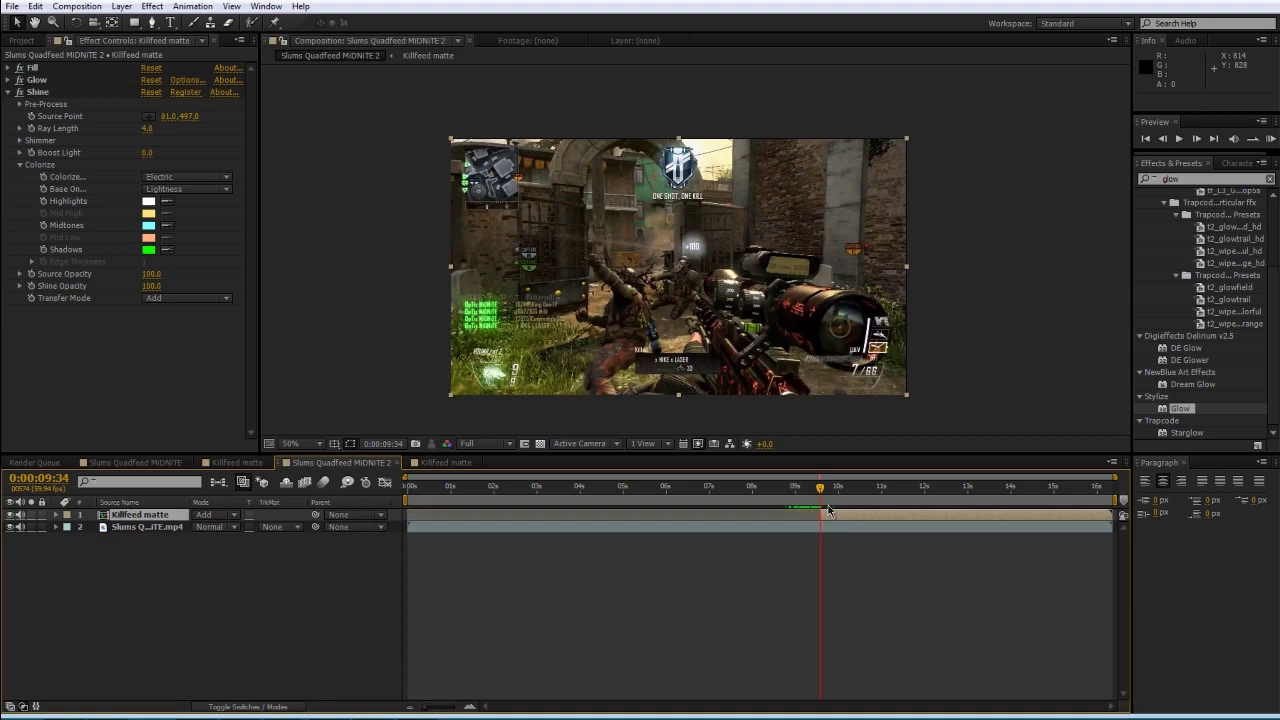
key(ctrl+z)
drag(409, 514, 821, 512)
key(ctrl+z)
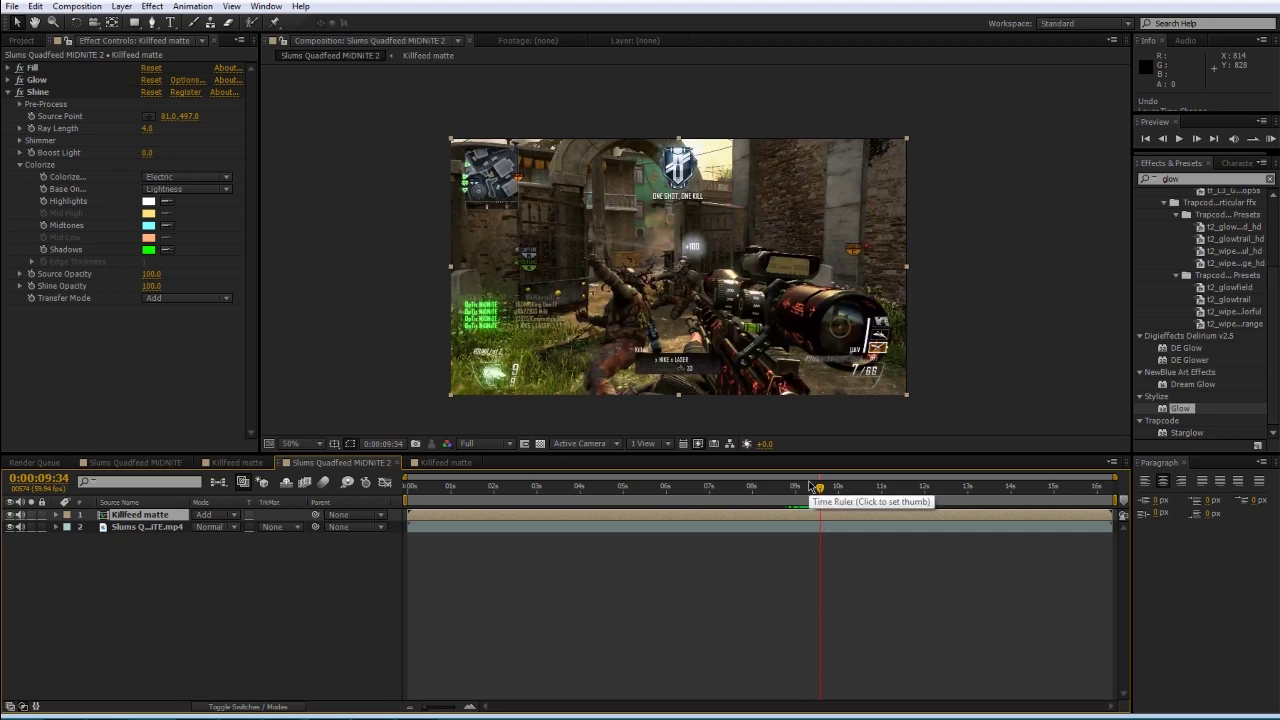
key(alt+bracketleft)
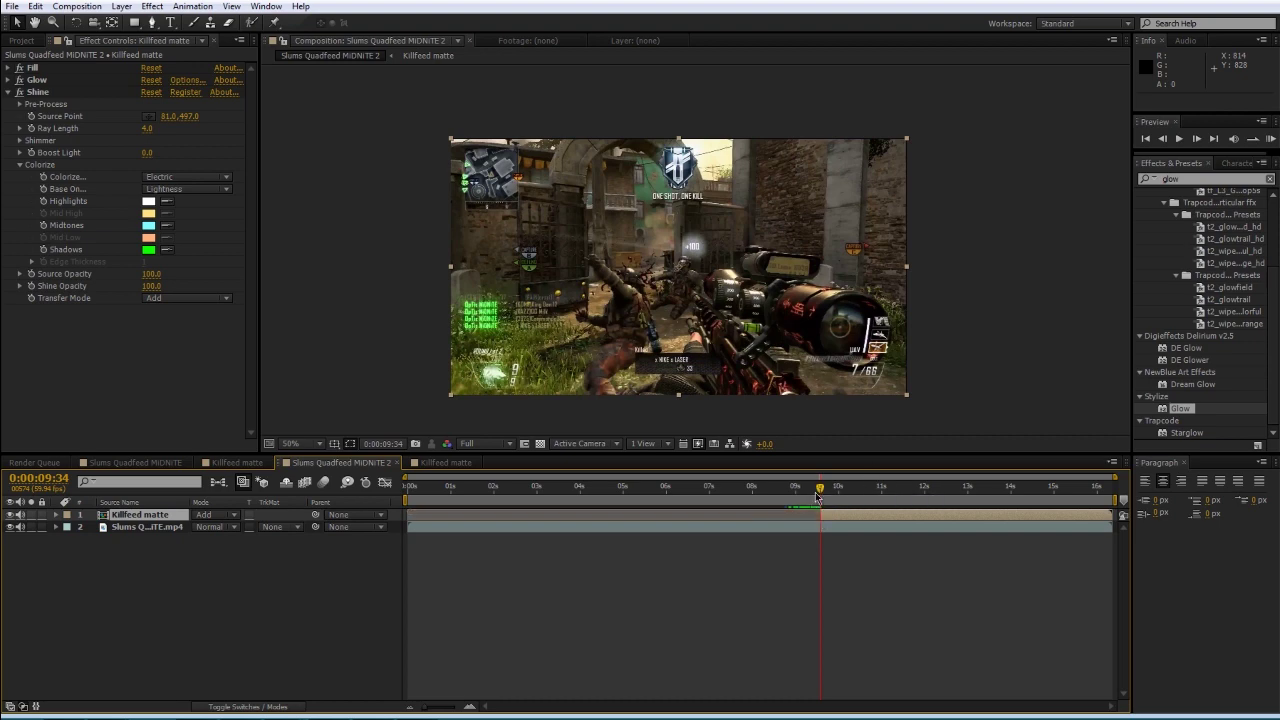
drag(819, 497, 867, 495)
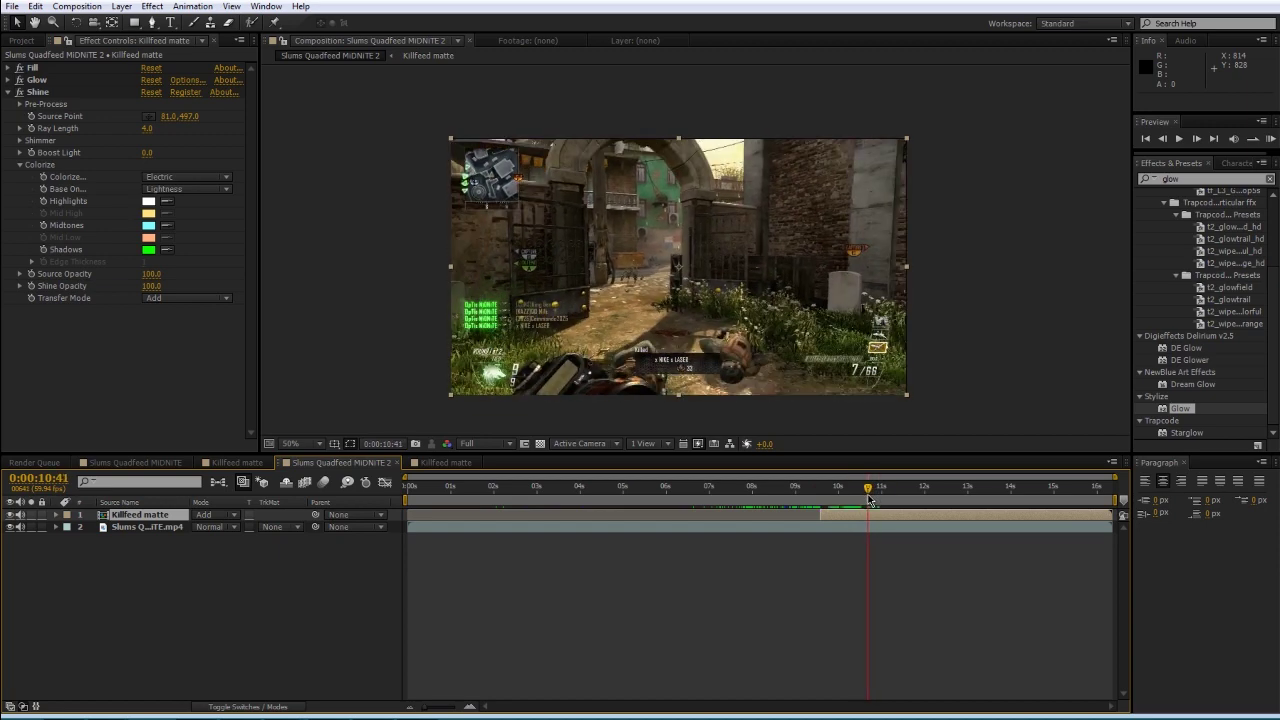
- Trim the Killfeed matte layer to end at 0:00:10:41
key(alt+bracketright)
click(931, 585)
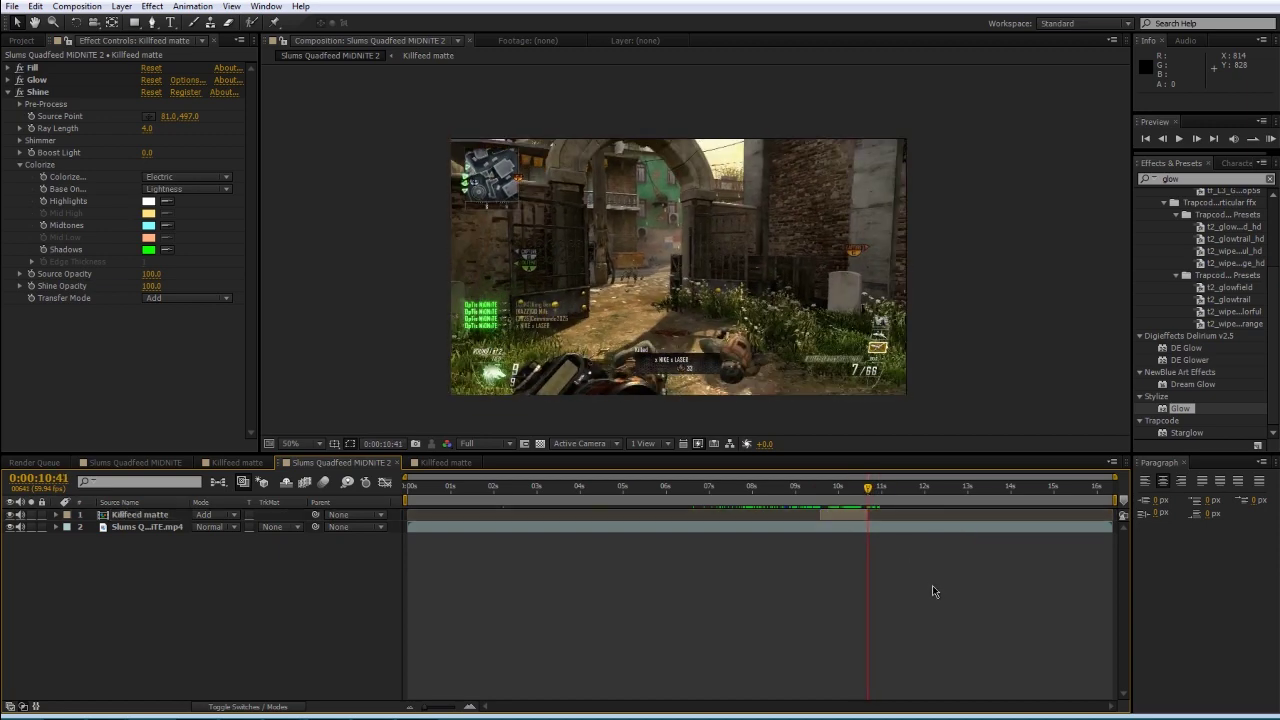
click(845, 516)
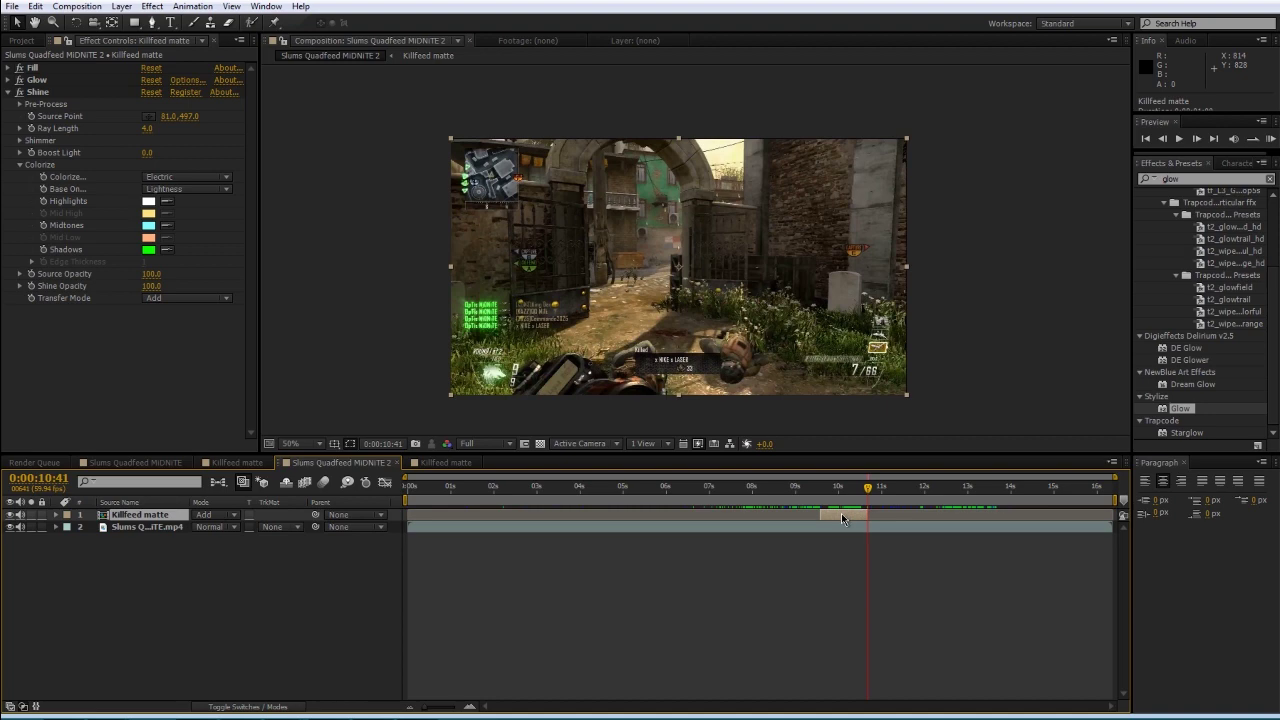
- Keyframe opacity at 9:34, 9:45, 10:24 and 0% at 10:41 so the names fade in and out
key(t)
key(alt+shift+t)
drag(867, 526, 827, 527)
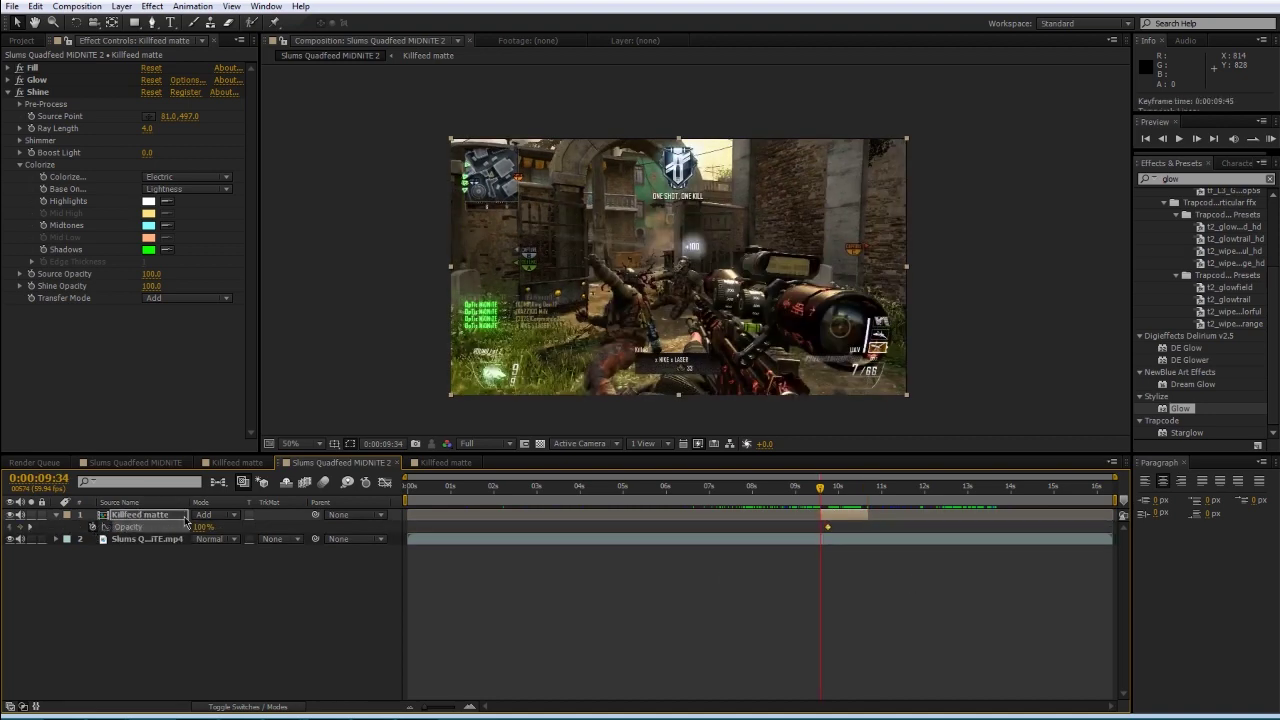
drag(203, 527, 136, 530)
click(855, 488)
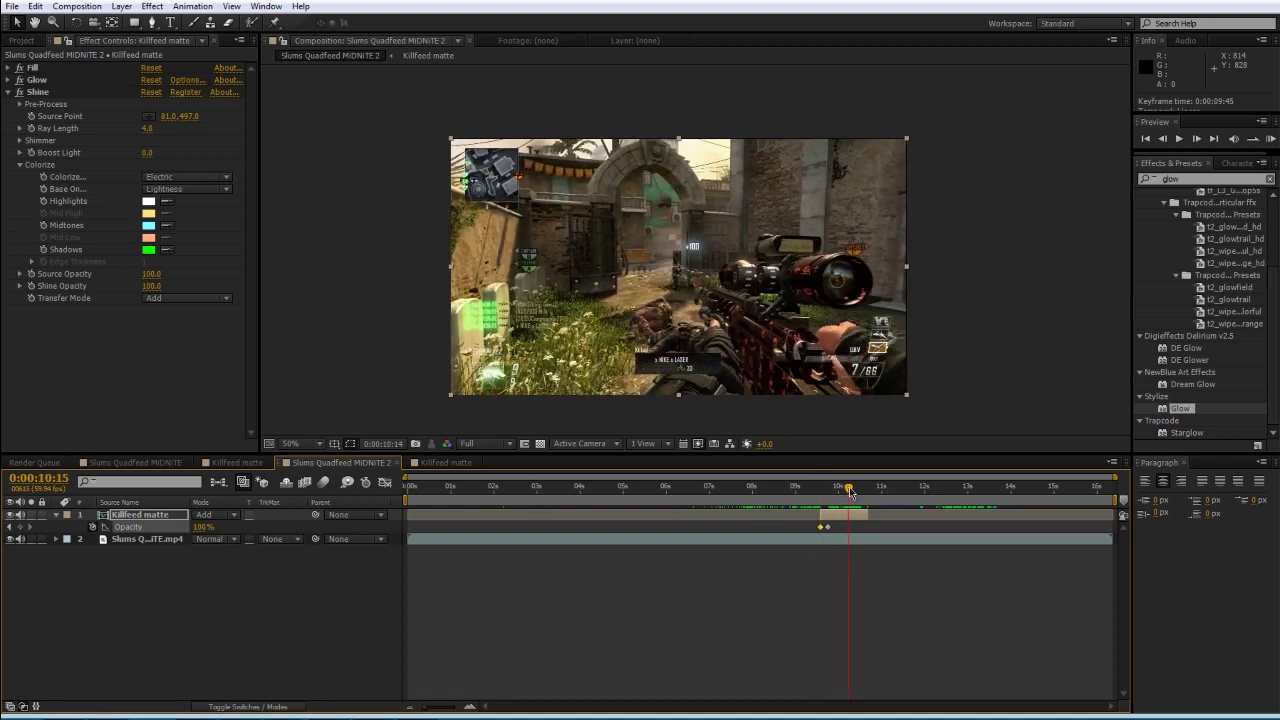
click(22, 527)
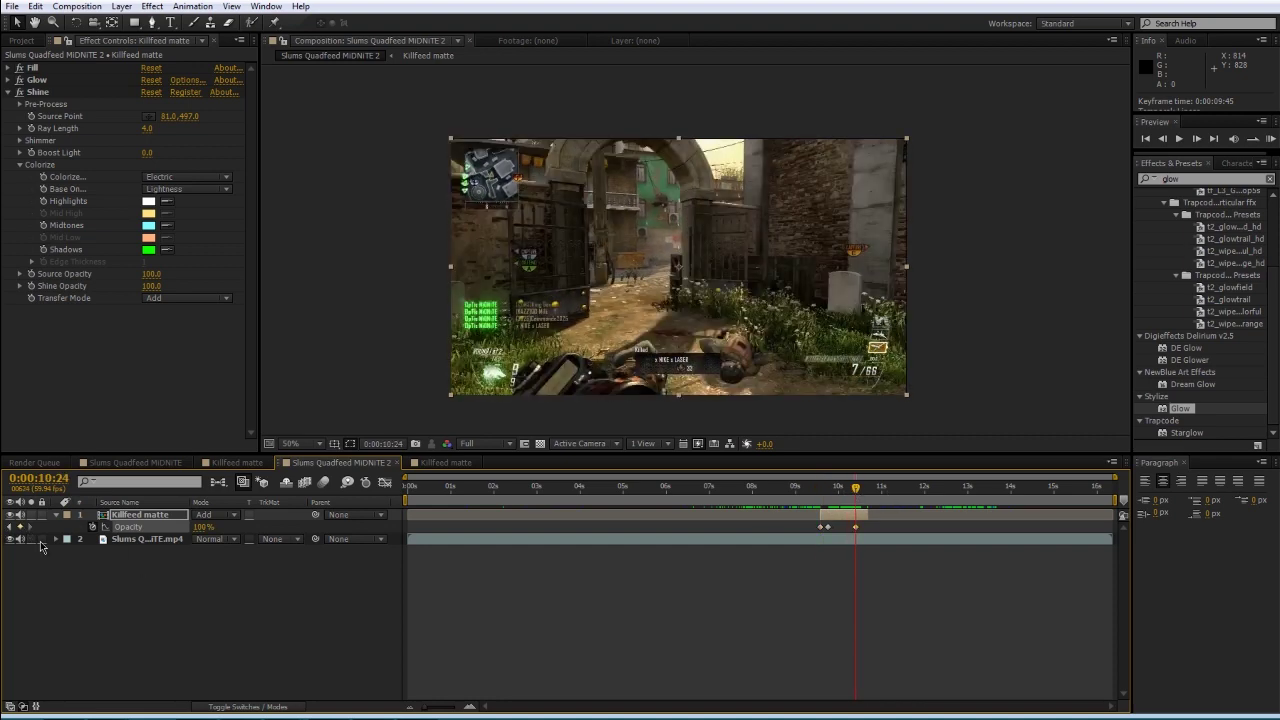
key(k)
drag(200, 531, 129, 560)
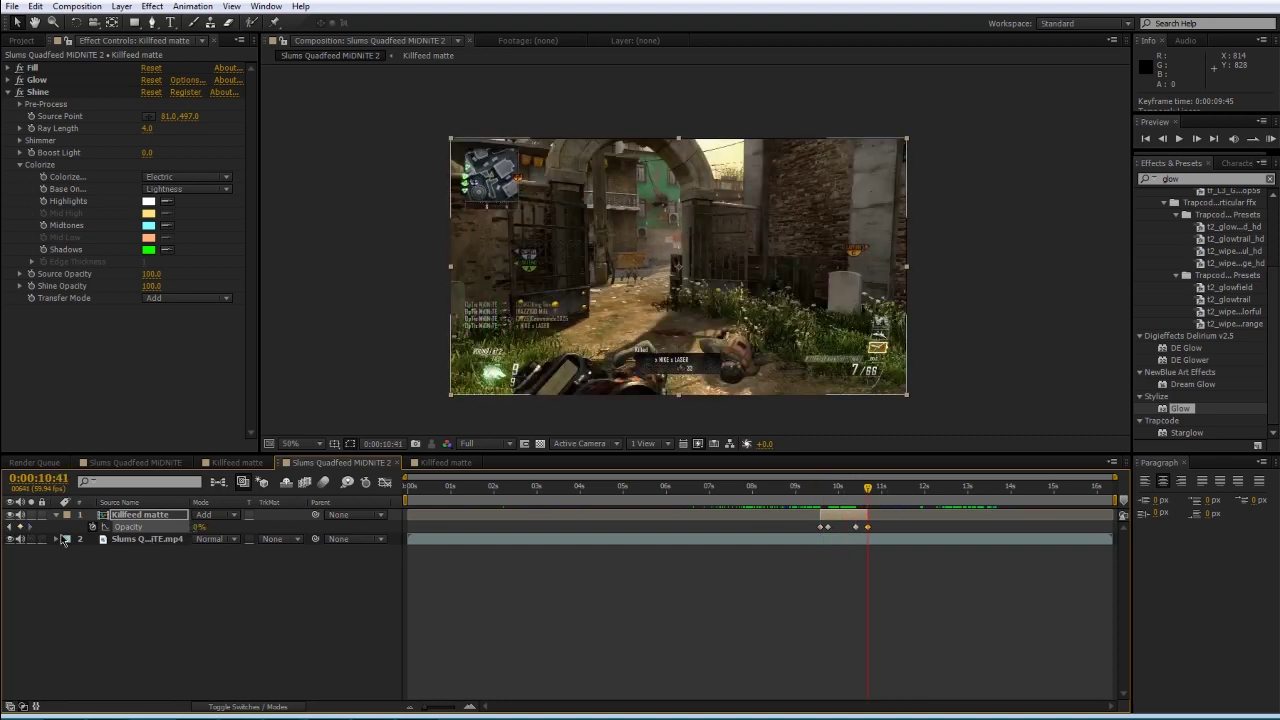
click(775, 600)
- Set the work area from 0:00:08:03 to 0:00:12:08 around the kill feed
drag(800, 487, 754, 487)
key(b)
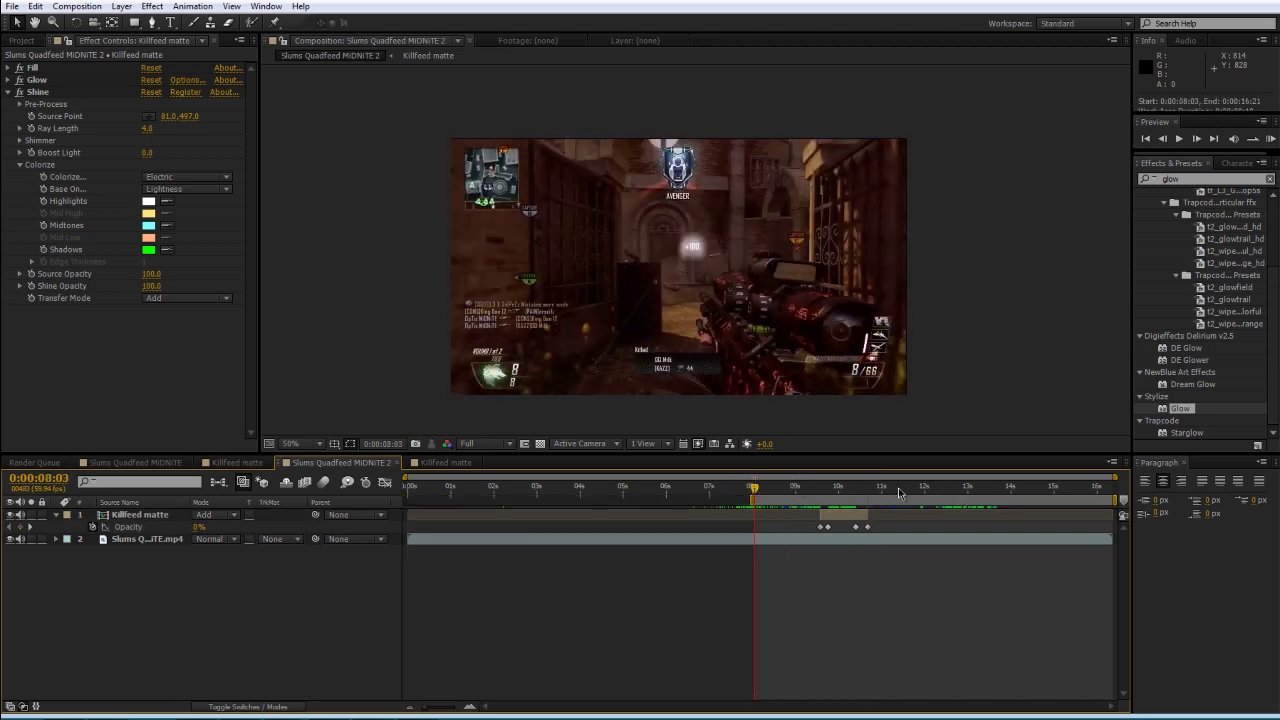
click(931, 489)
key(n)
click(936, 494)
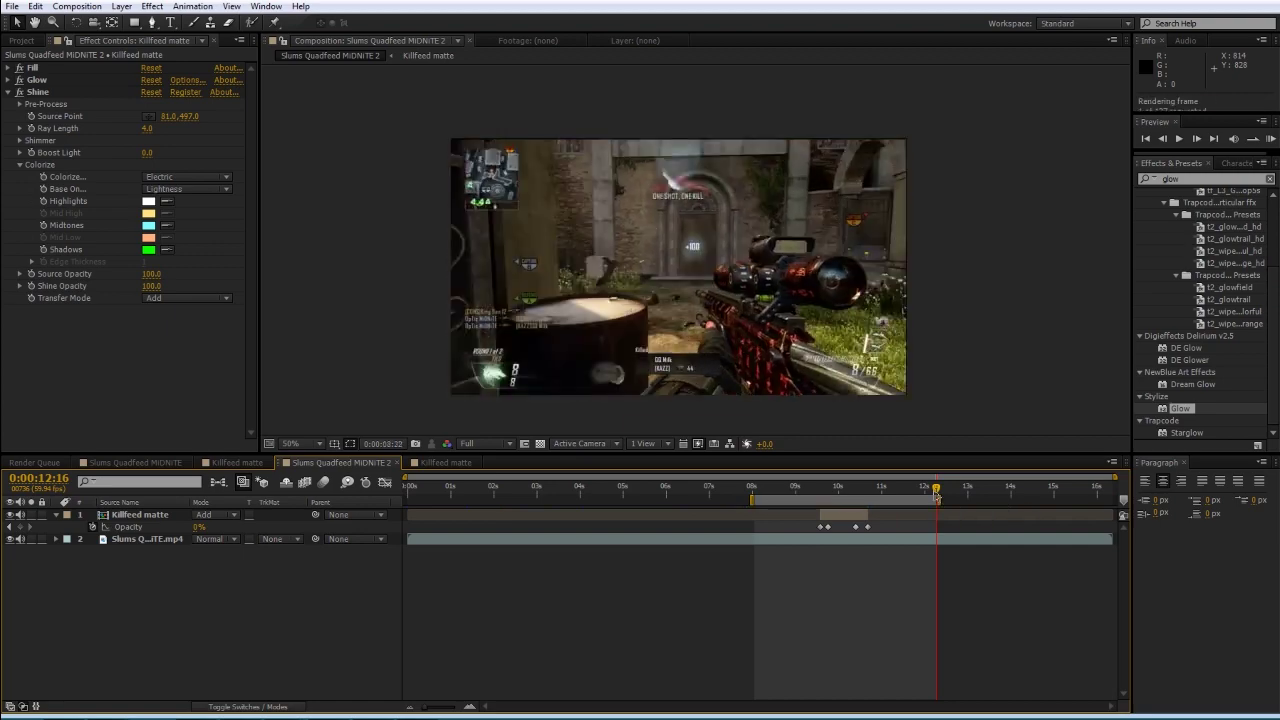